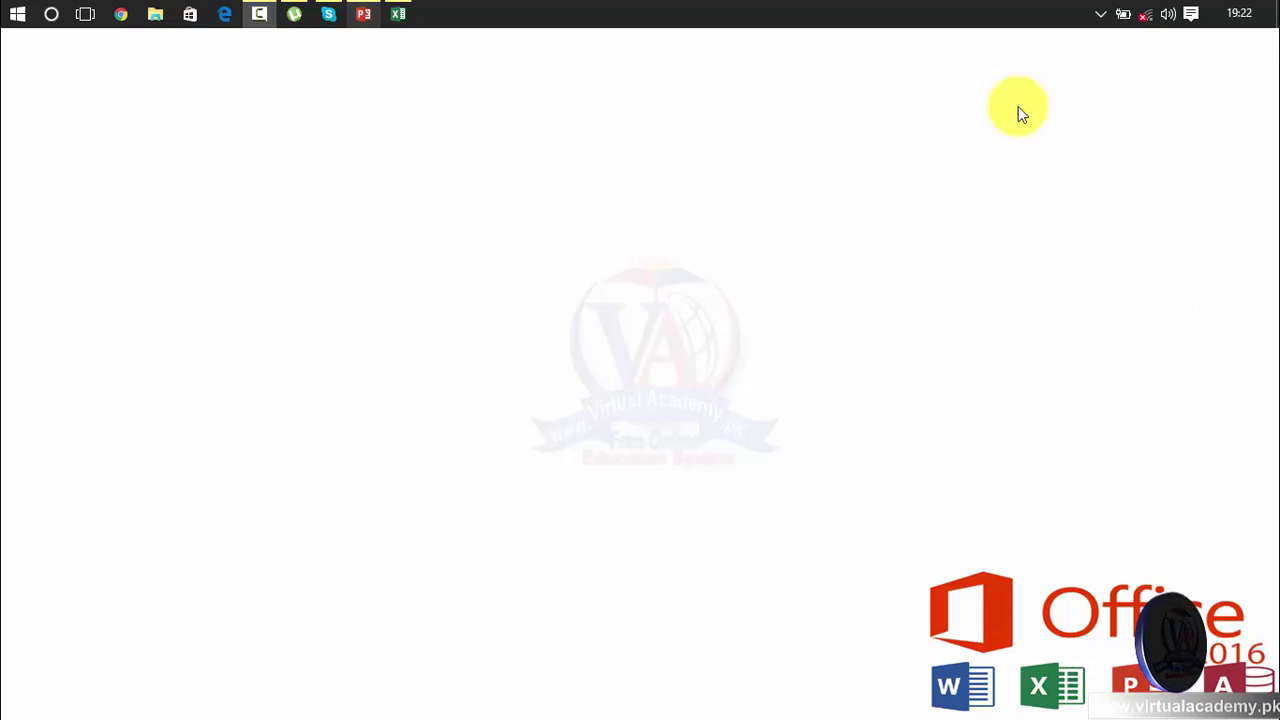
# Restore the tesing workbook and make the Ali, usman and umer rows bold, italic and underlined.
pyautogui.click(405, 15)
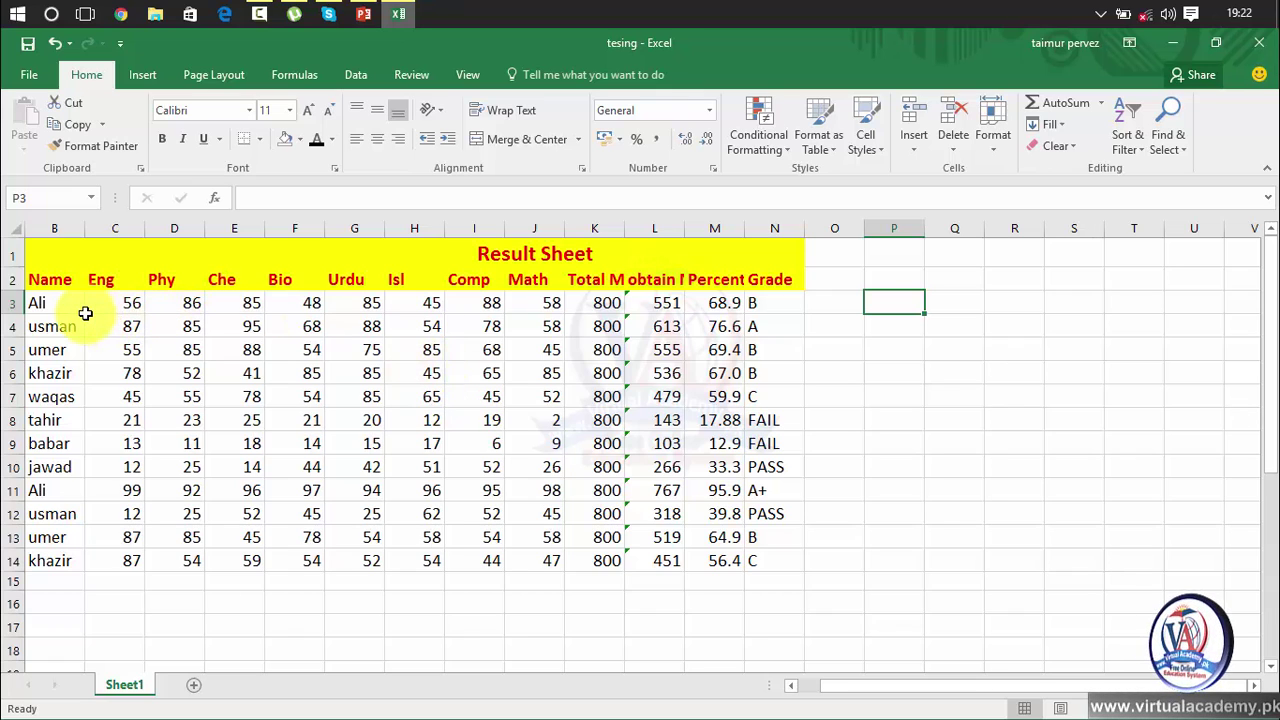
pyautogui.moveTo(38, 307)
pyautogui.mouseDown()
pyautogui.moveTo(688, 477)
pyautogui.moveTo(772, 345)
pyautogui.mouseUp()
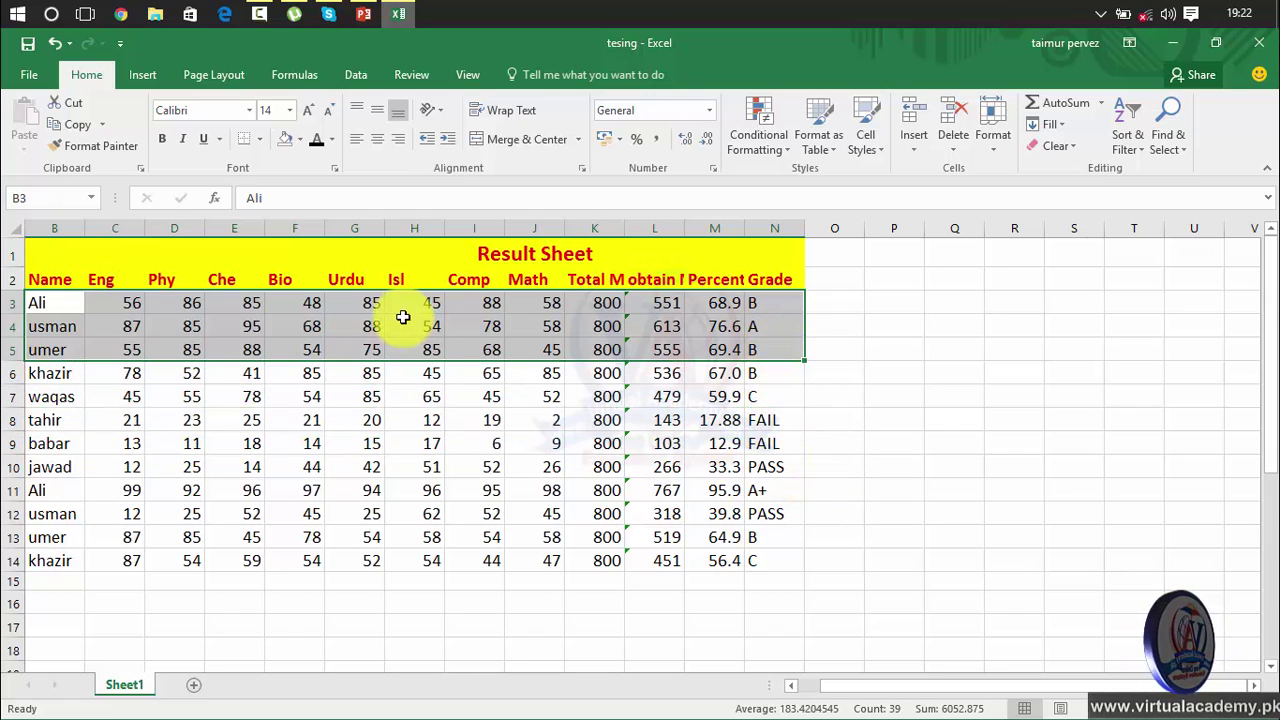
pyautogui.click(166, 142)
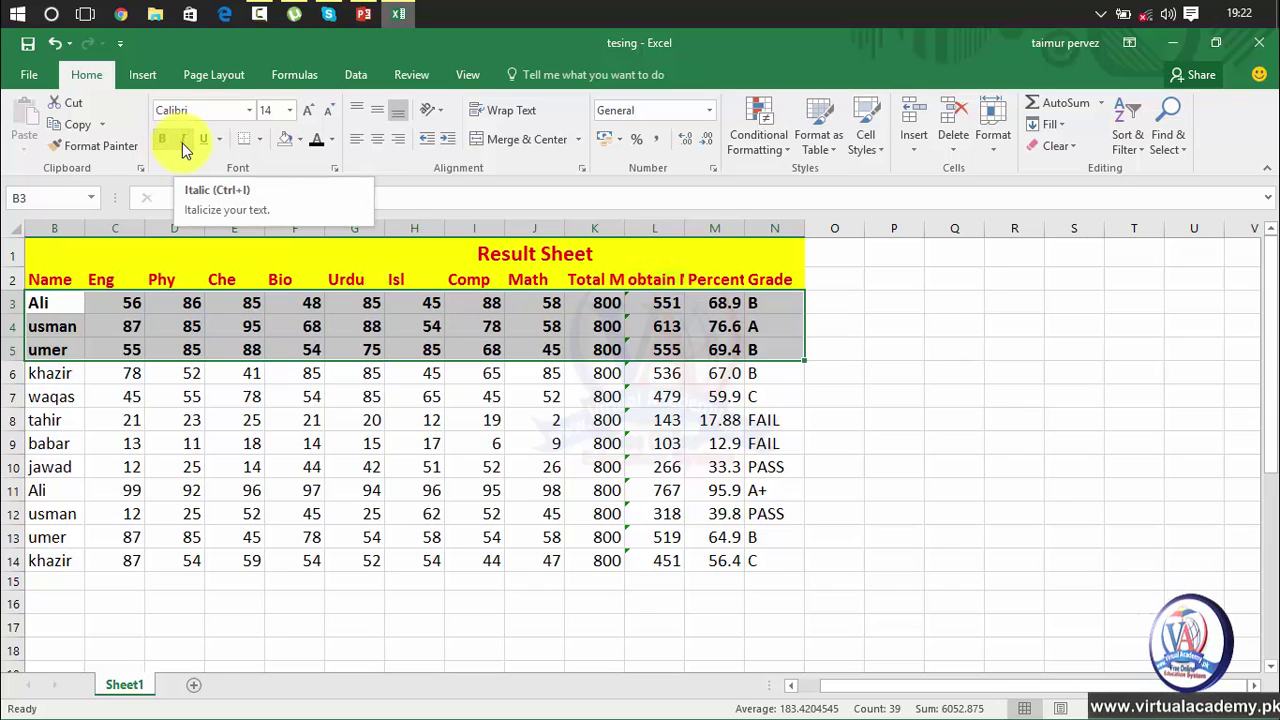
pyautogui.click(182, 143)
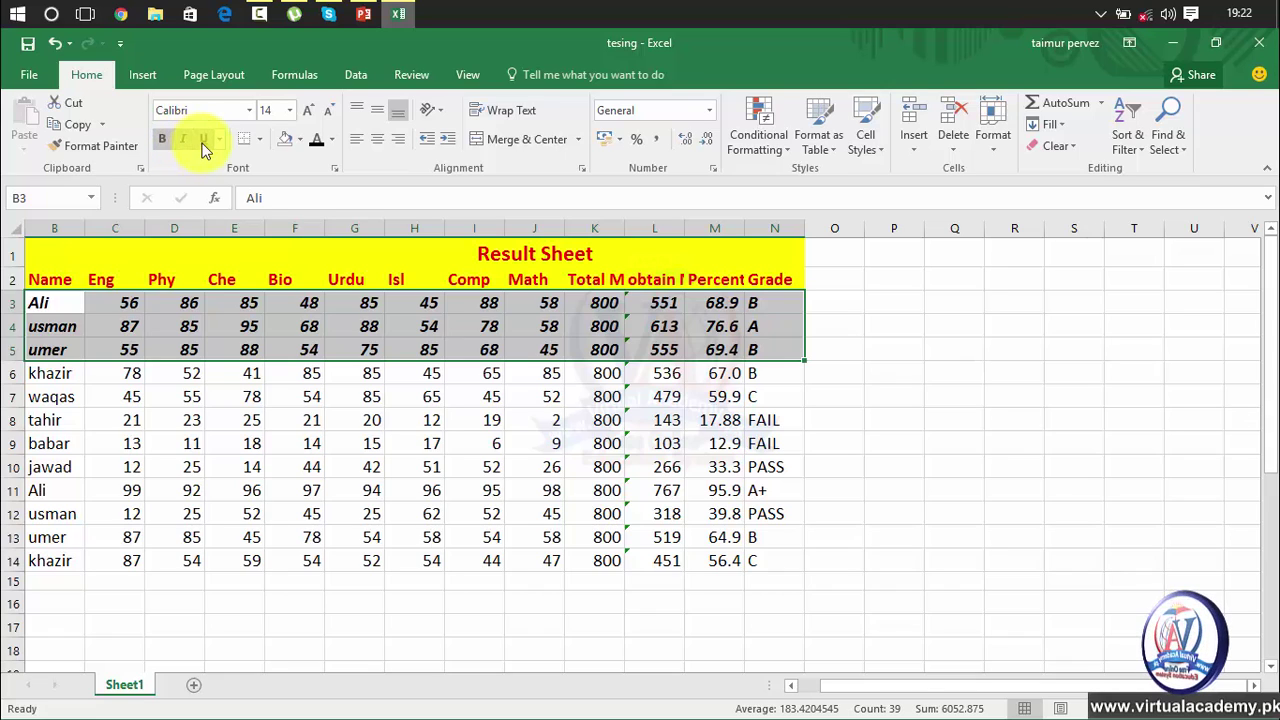
pyautogui.click(206, 140)
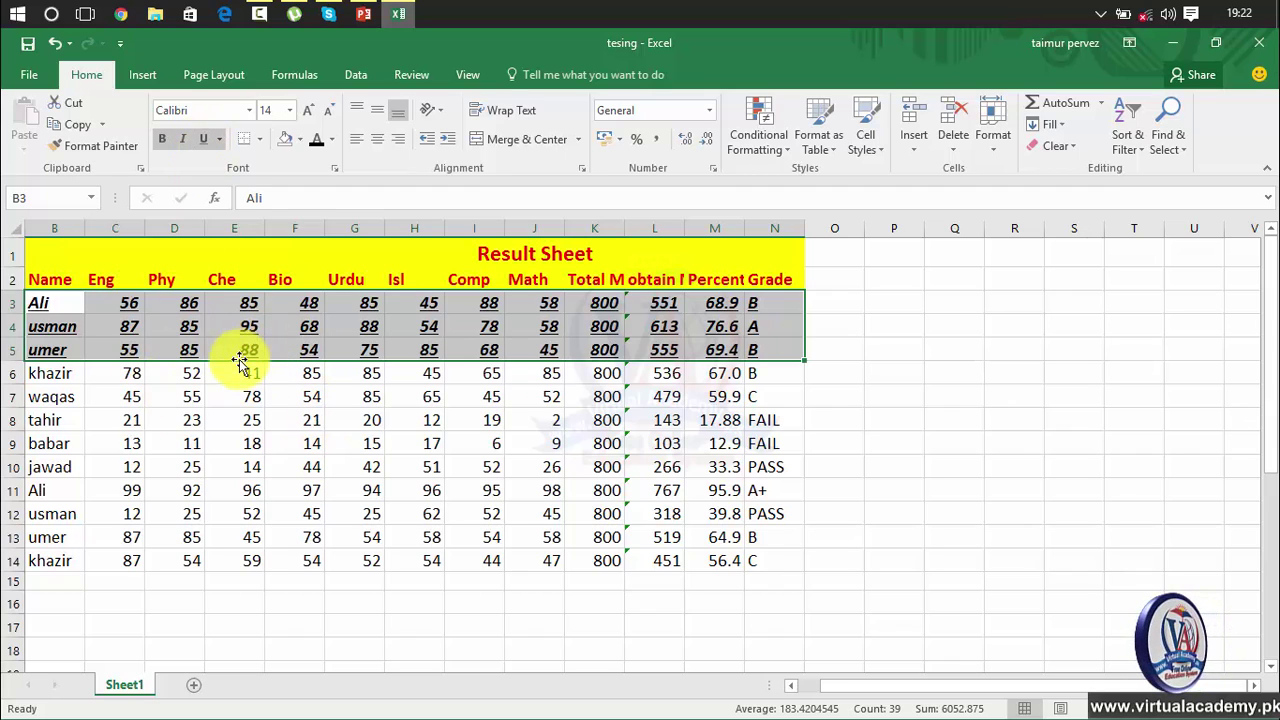
# Remove the underline, italics and bold from those three rows and deselect them.
pyautogui.click(202, 140)
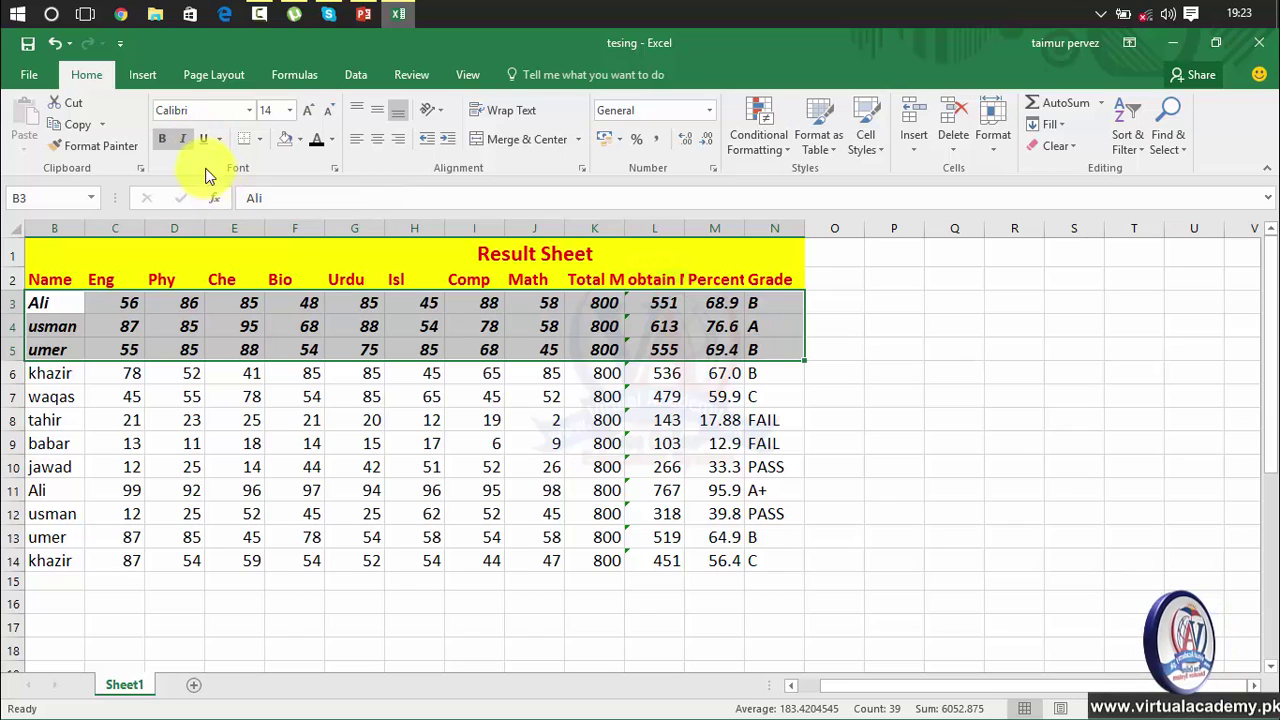
pyautogui.click(183, 140)
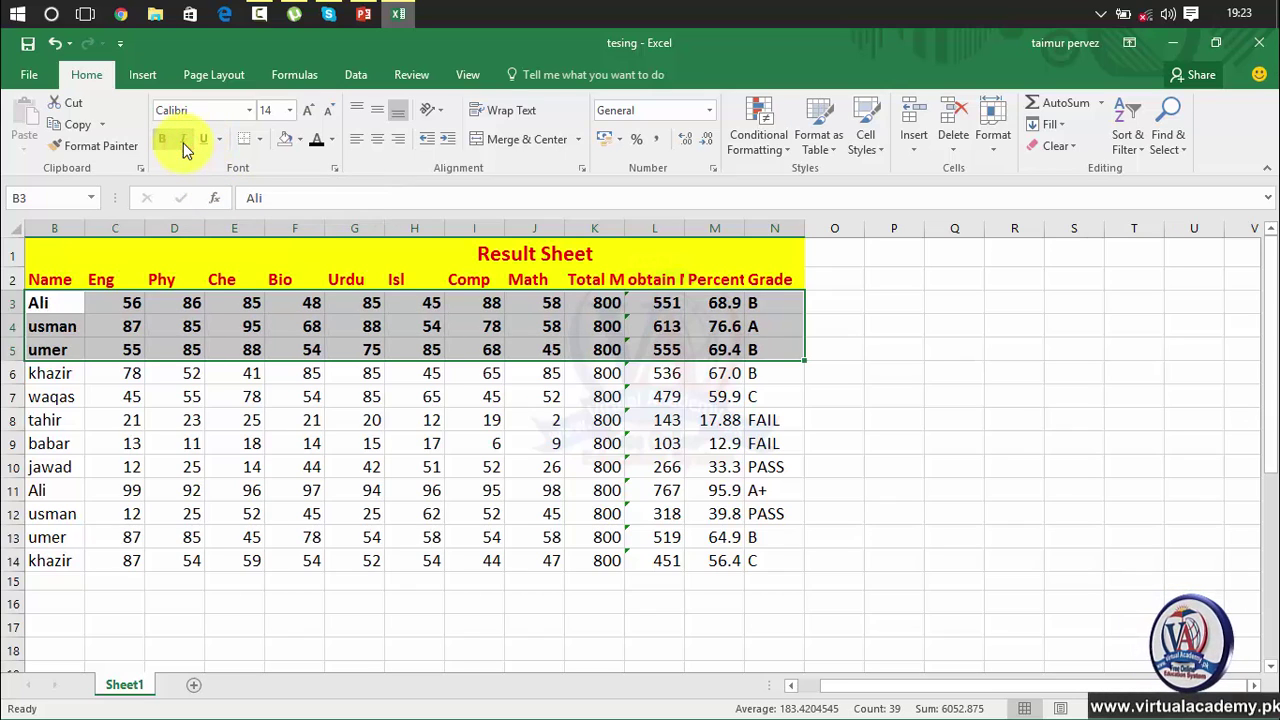
pyautogui.click(160, 141)
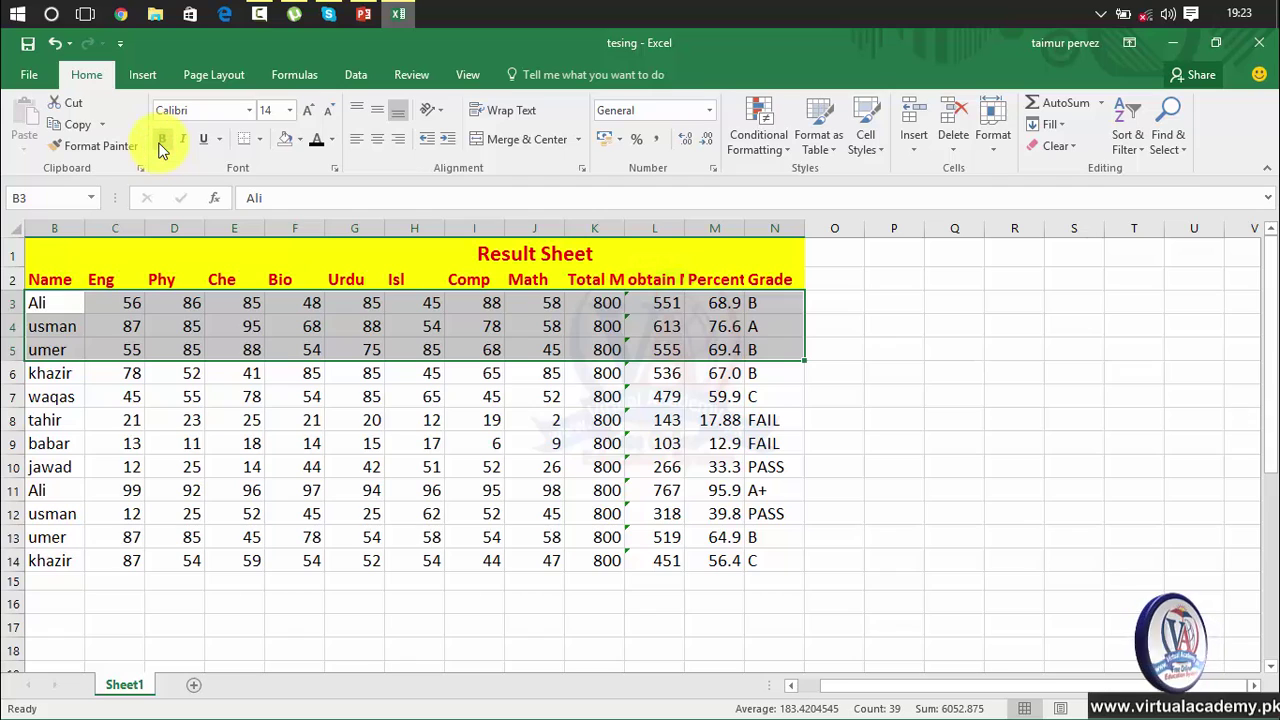
pyautogui.click(352, 345)
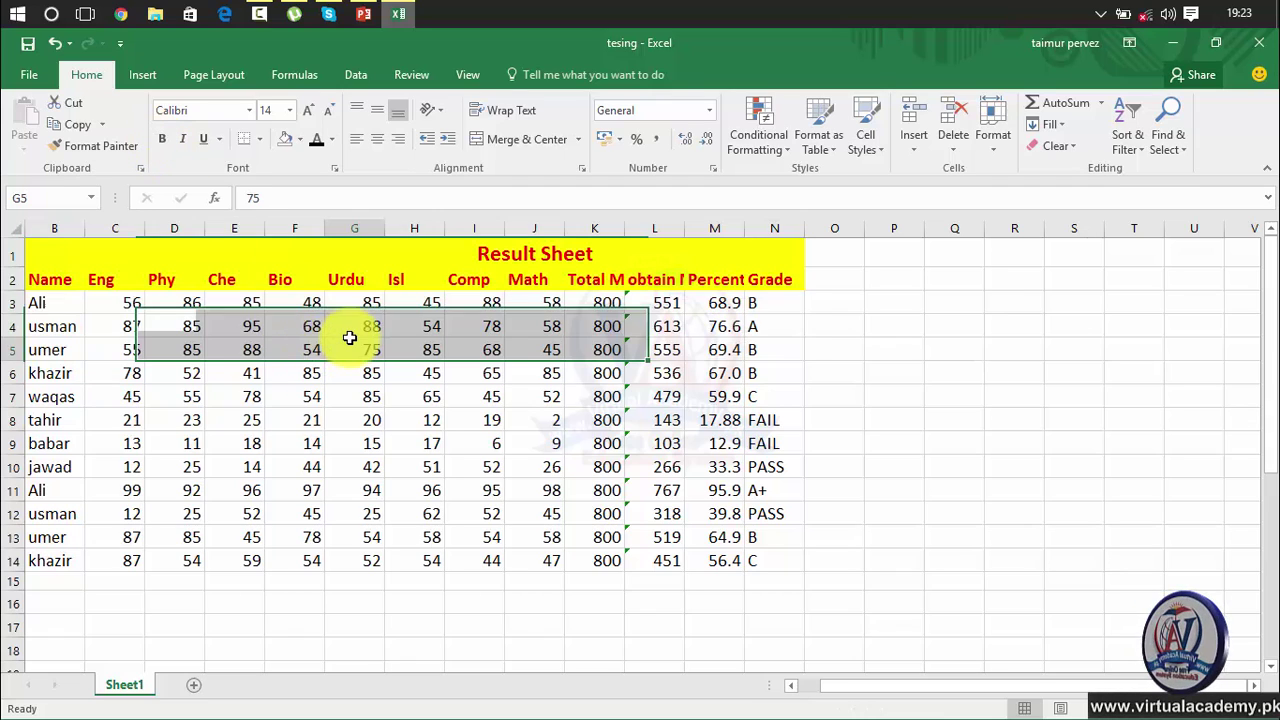
pyautogui.click(478, 343)
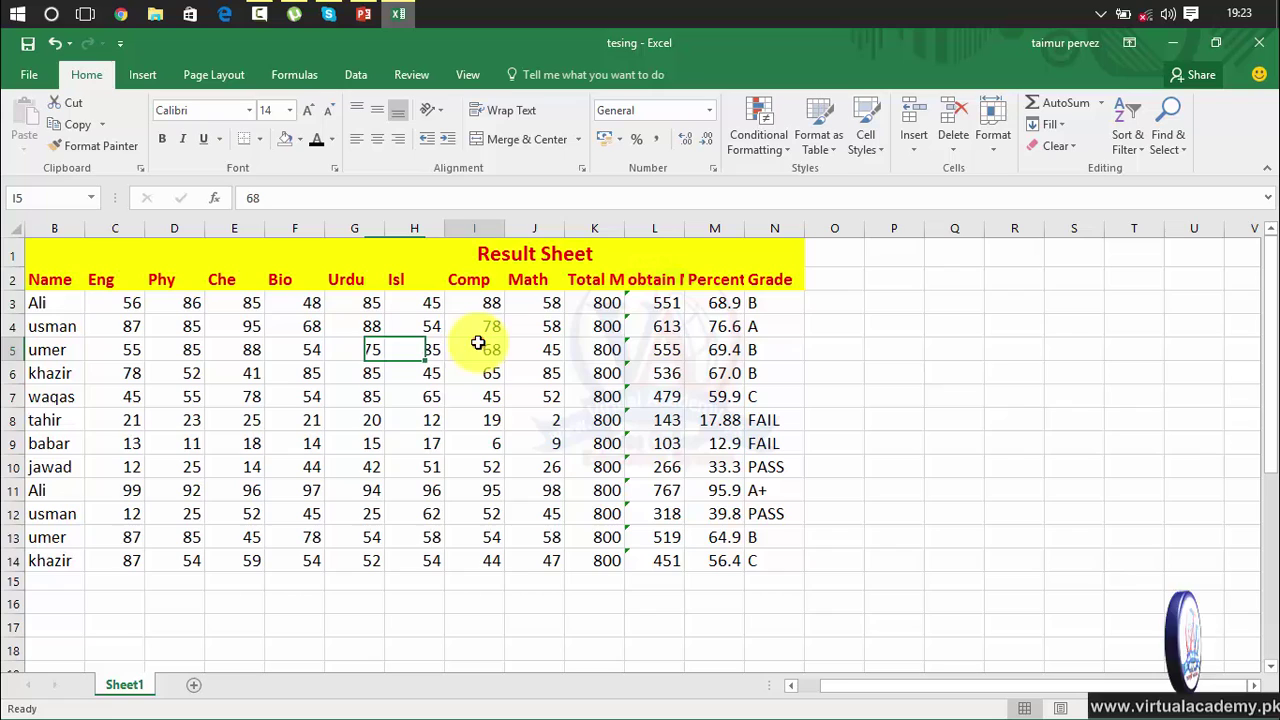
pyautogui.click(515, 252)
pyautogui.moveTo(580, 250); pyautogui.dragTo(486, 251)
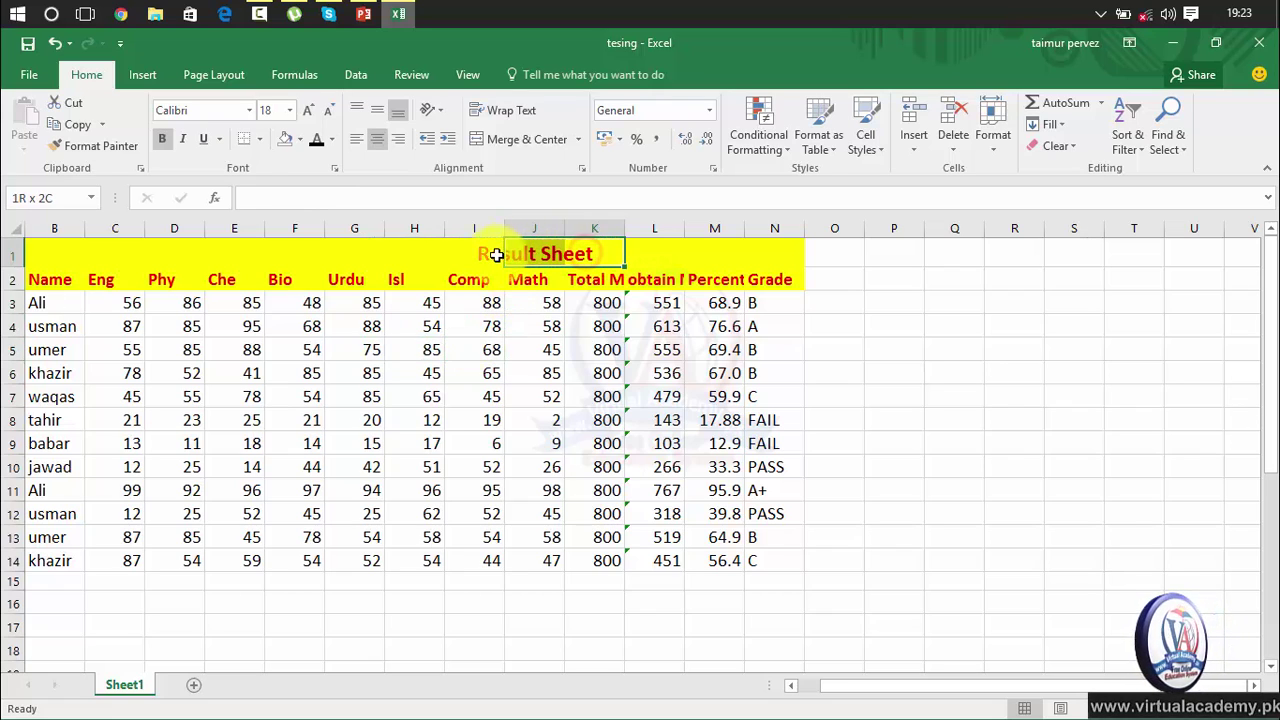
pyautogui.click(222, 140)
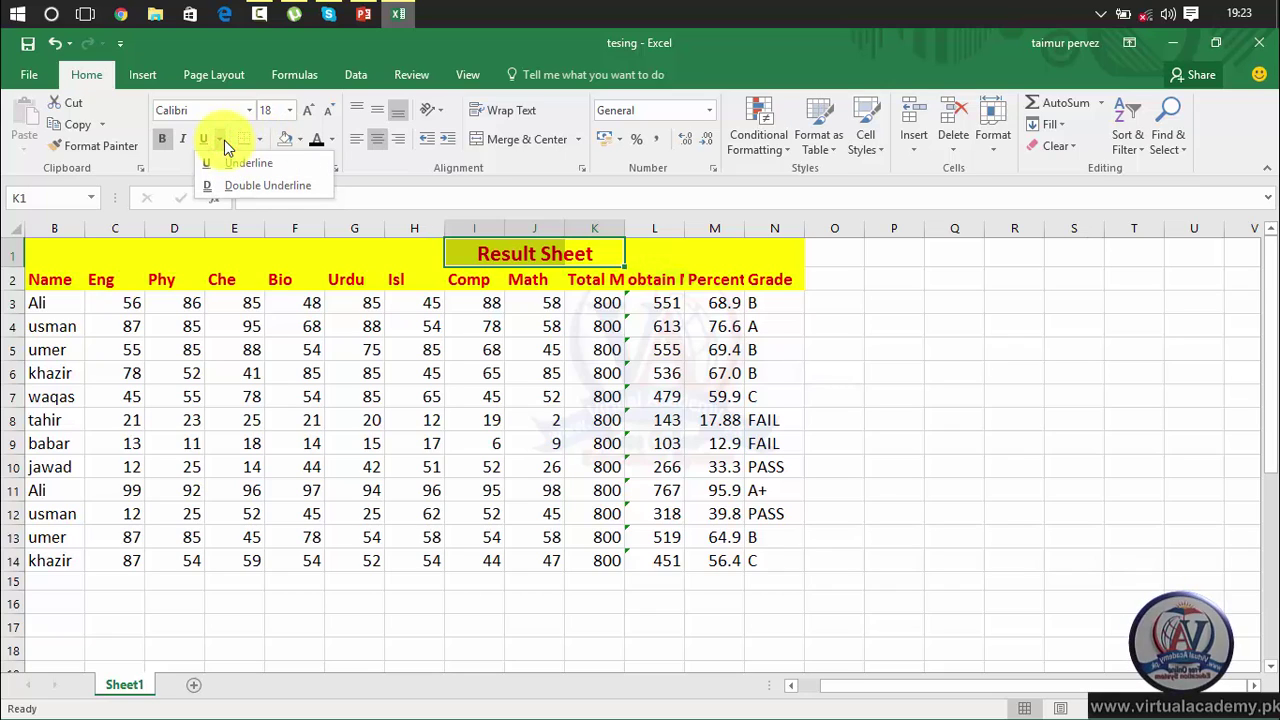
pyautogui.click(250, 190)
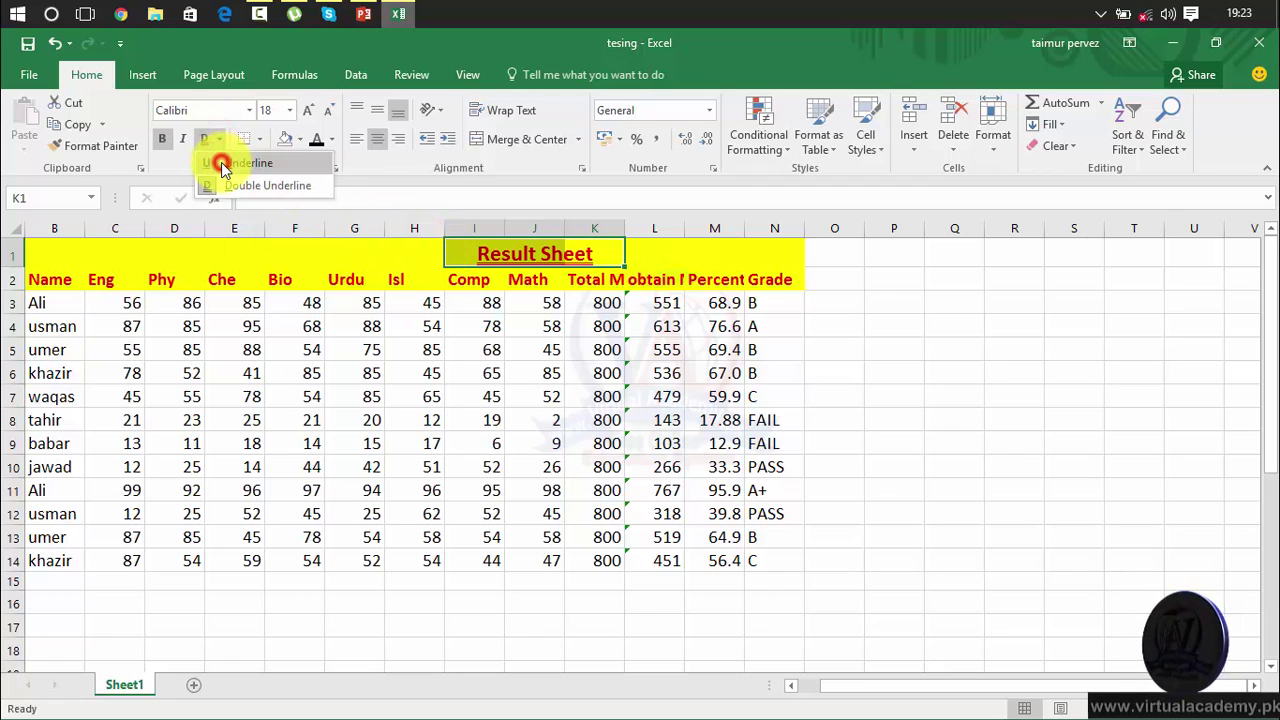
pyautogui.click(220, 140)
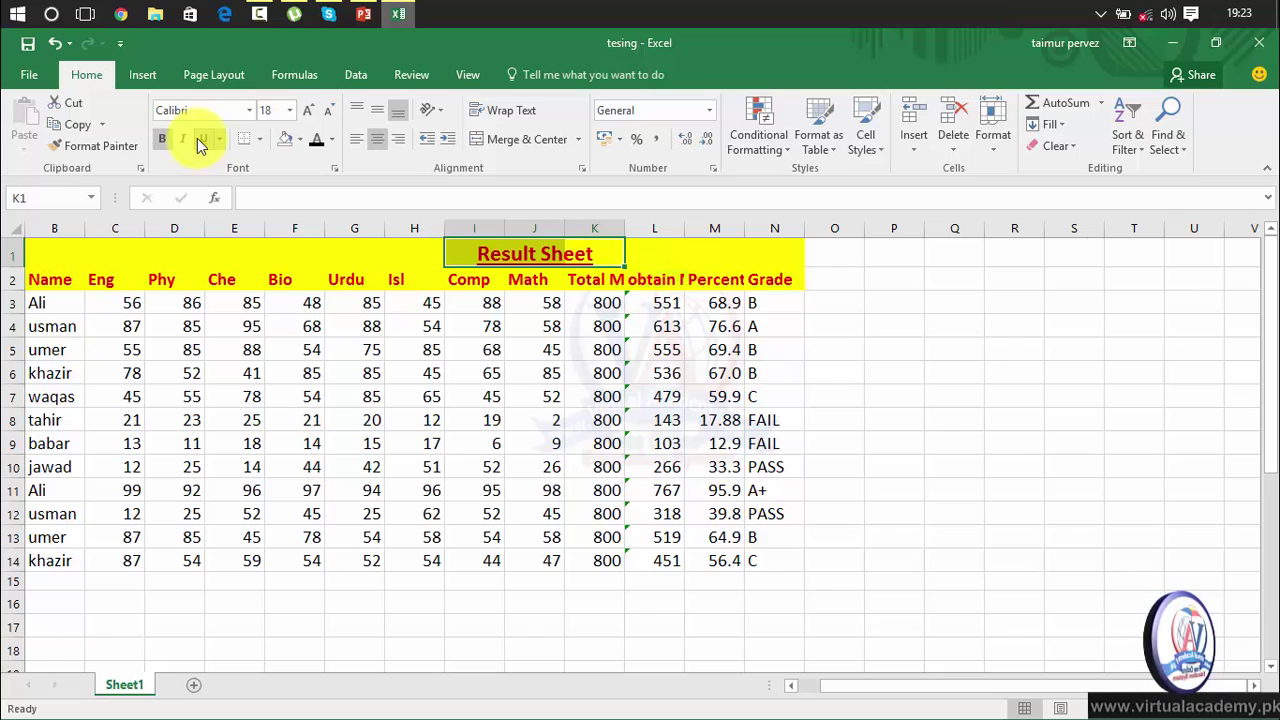
pyautogui.click(199, 140)
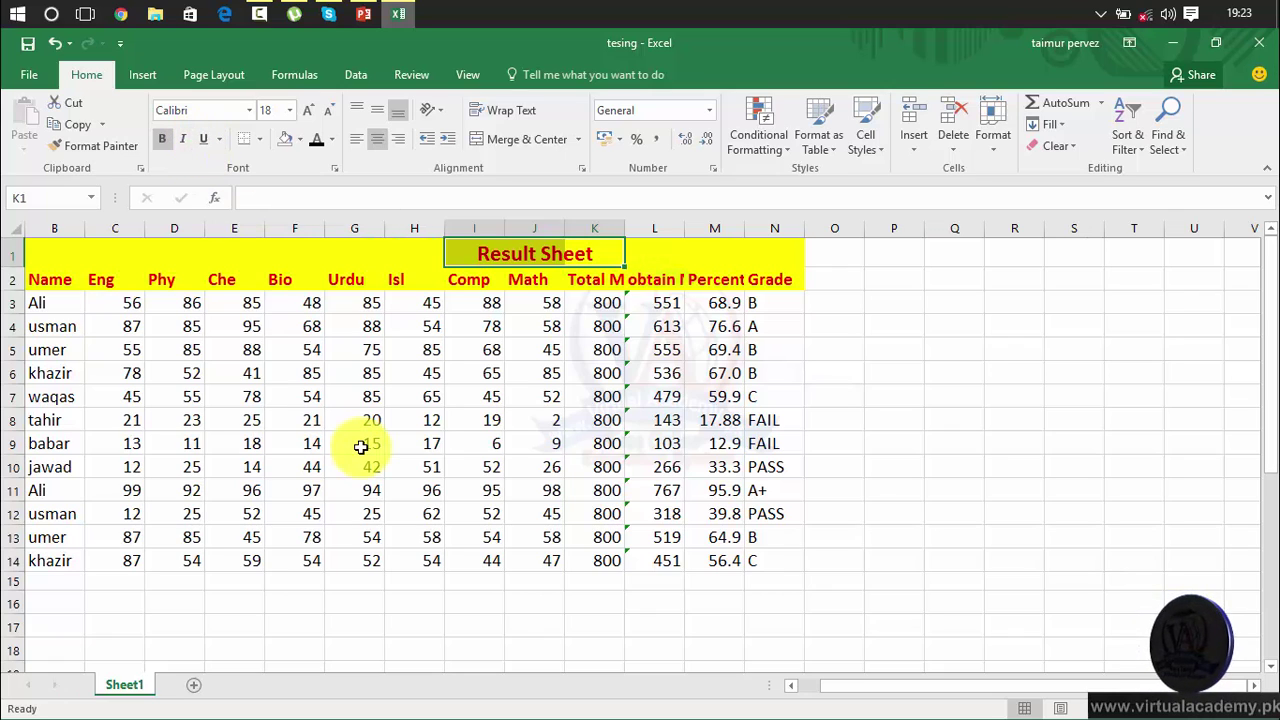
pyautogui.click(440, 468)
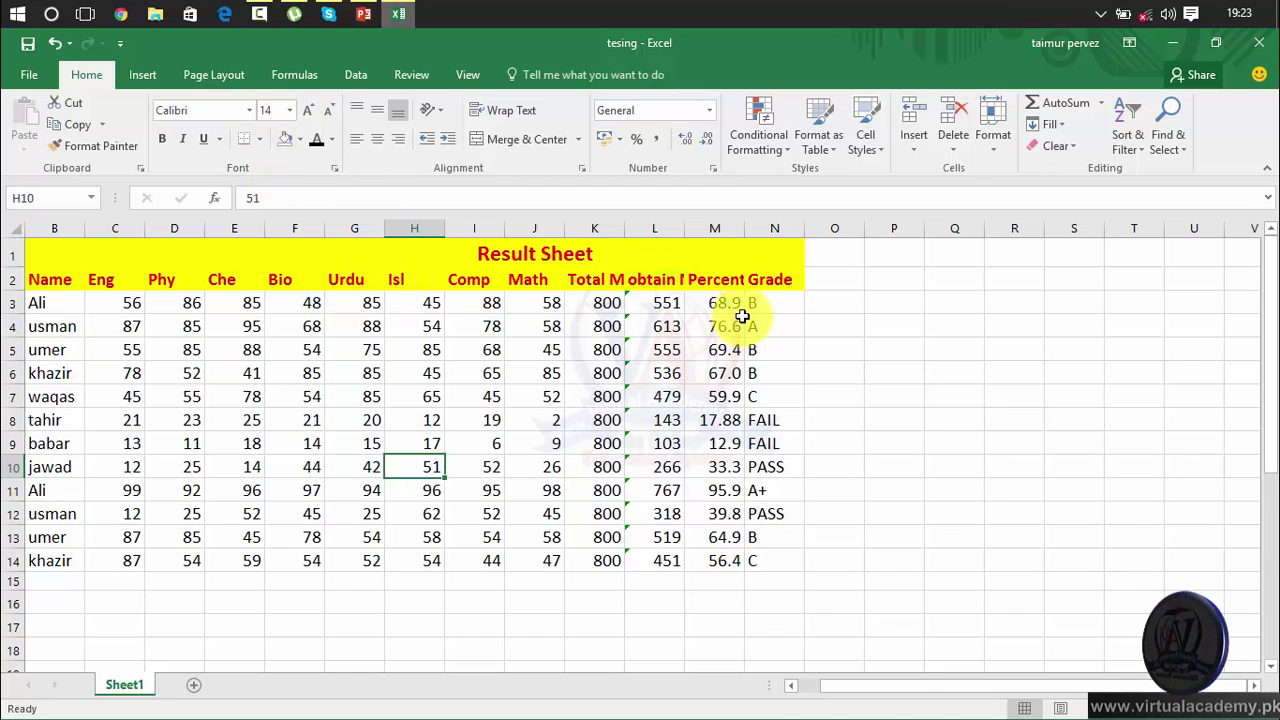
# Set the first four student rows to the Arial font.
pyautogui.moveTo(752, 302); pyautogui.dragTo(60, 368)
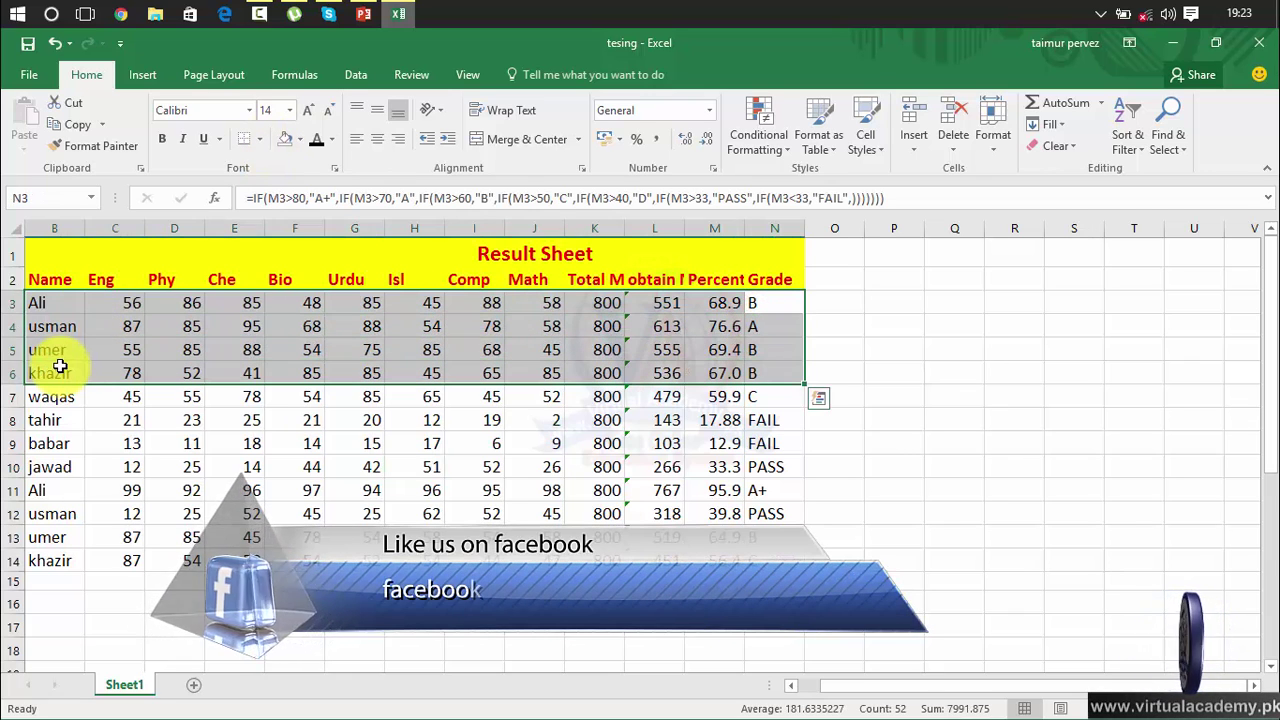
pyautogui.click(250, 110)
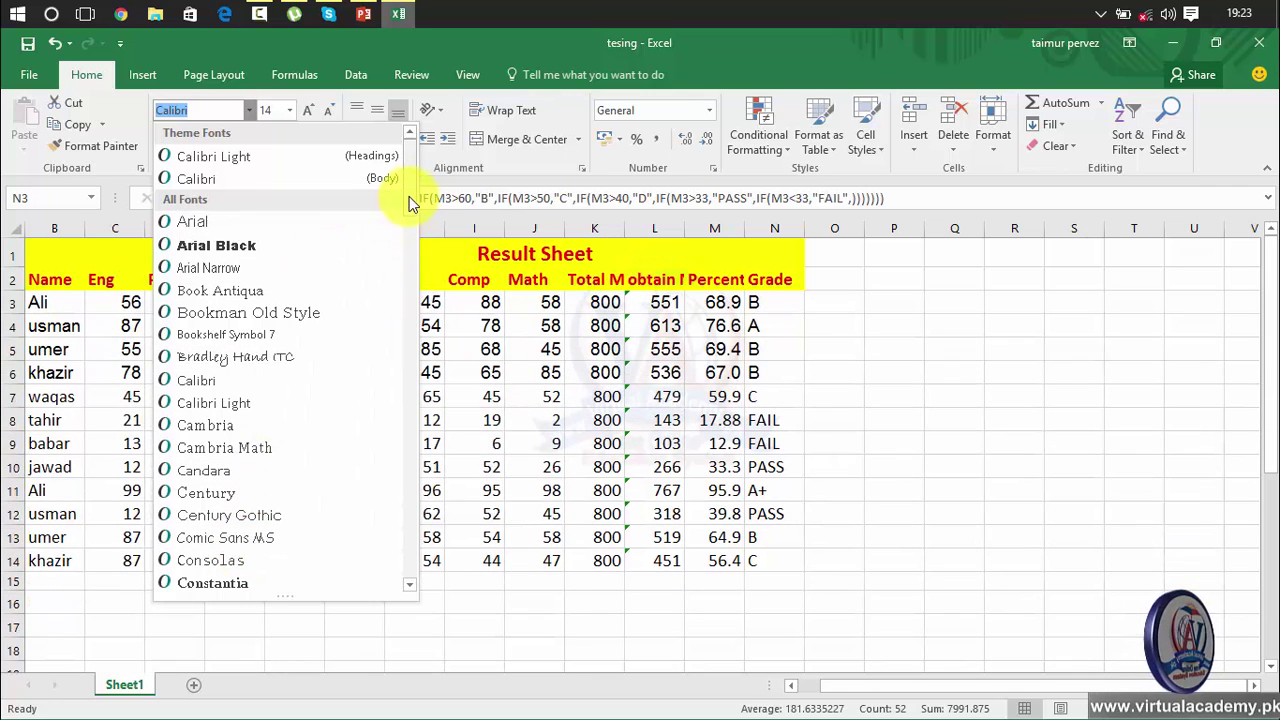
pyautogui.moveTo(411, 195)
pyautogui.mouseDown()
pyautogui.moveTo(413, 573)
pyautogui.moveTo(416, 194)
pyautogui.mouseUp()
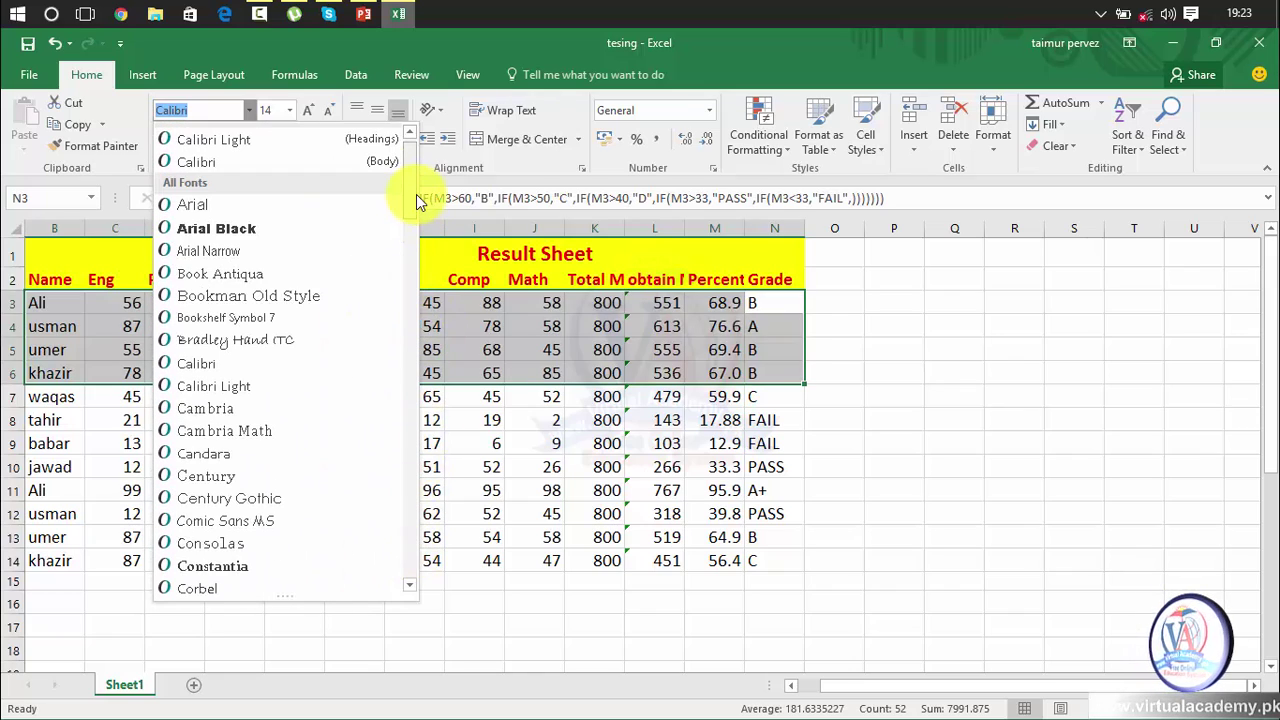
pyautogui.click(343, 205)
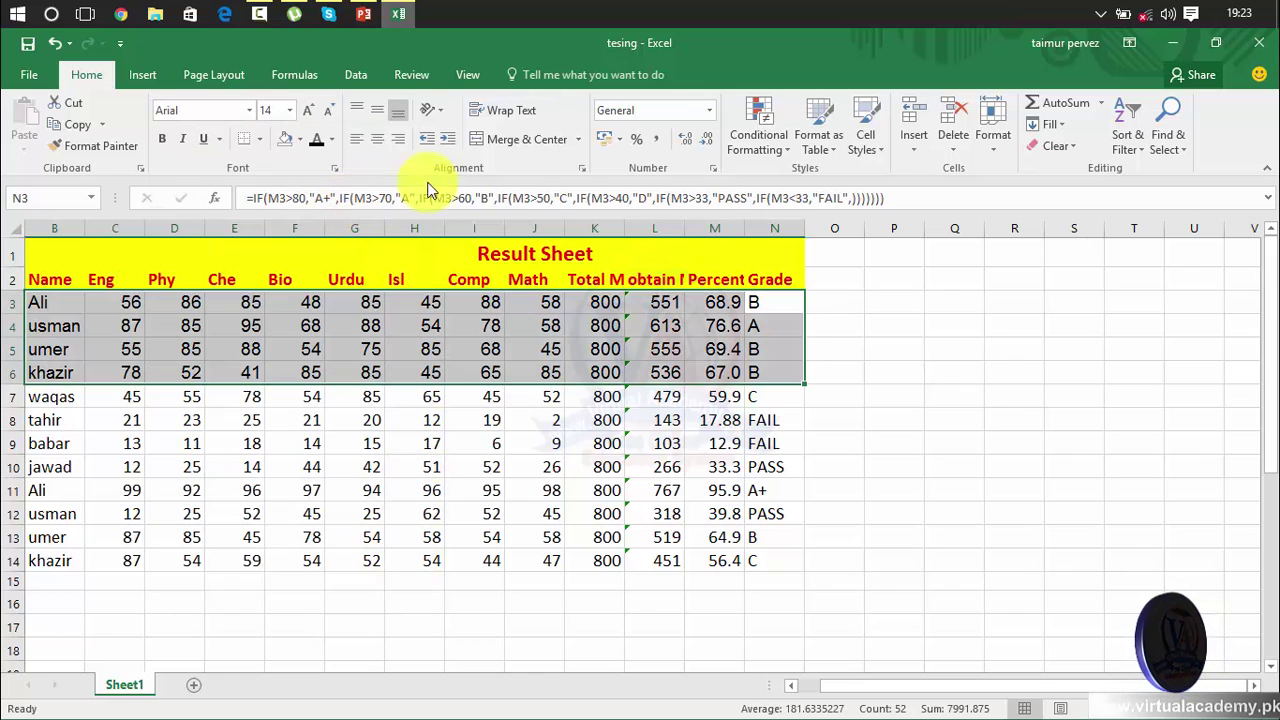
pyautogui.click(757, 396)
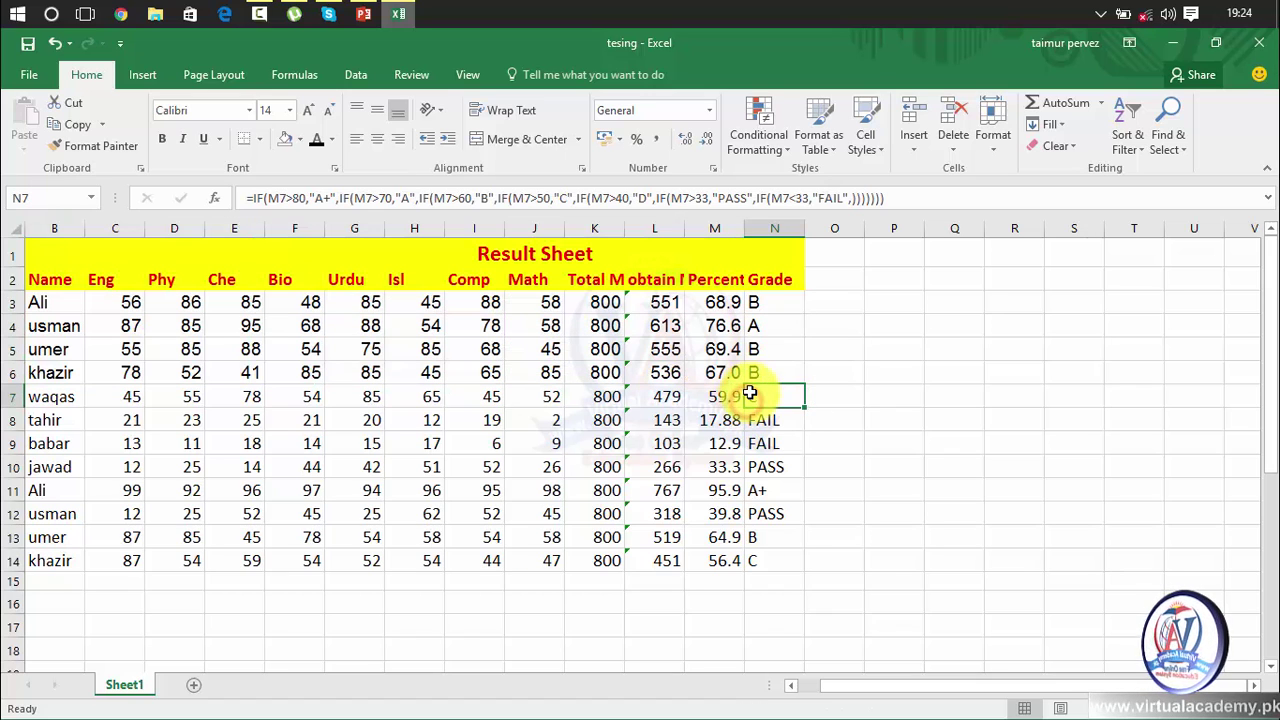
# Change the four student rows to Calibri Light.
pyautogui.moveTo(757, 372)
pyautogui.mouseDown()
pyautogui.moveTo(599, 372)
pyautogui.moveTo(104, 313)
pyautogui.mouseUp()
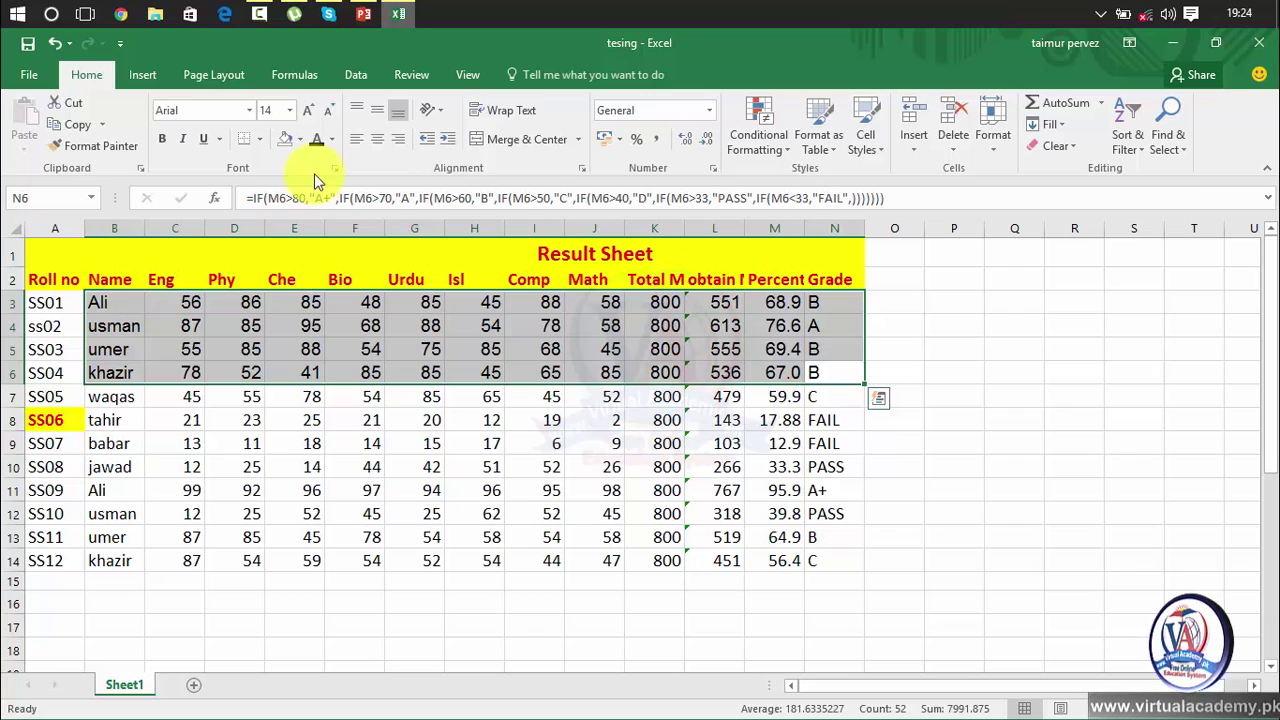
pyautogui.click(250, 118)
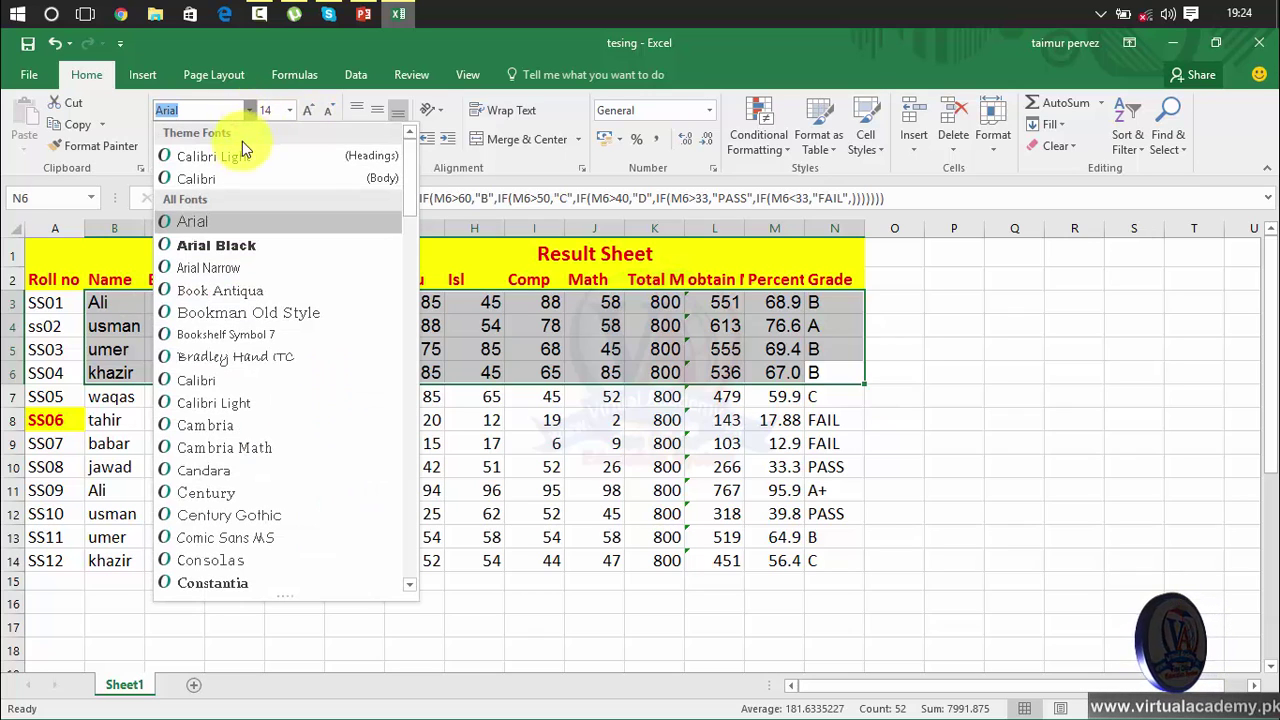
pyautogui.click(239, 158)
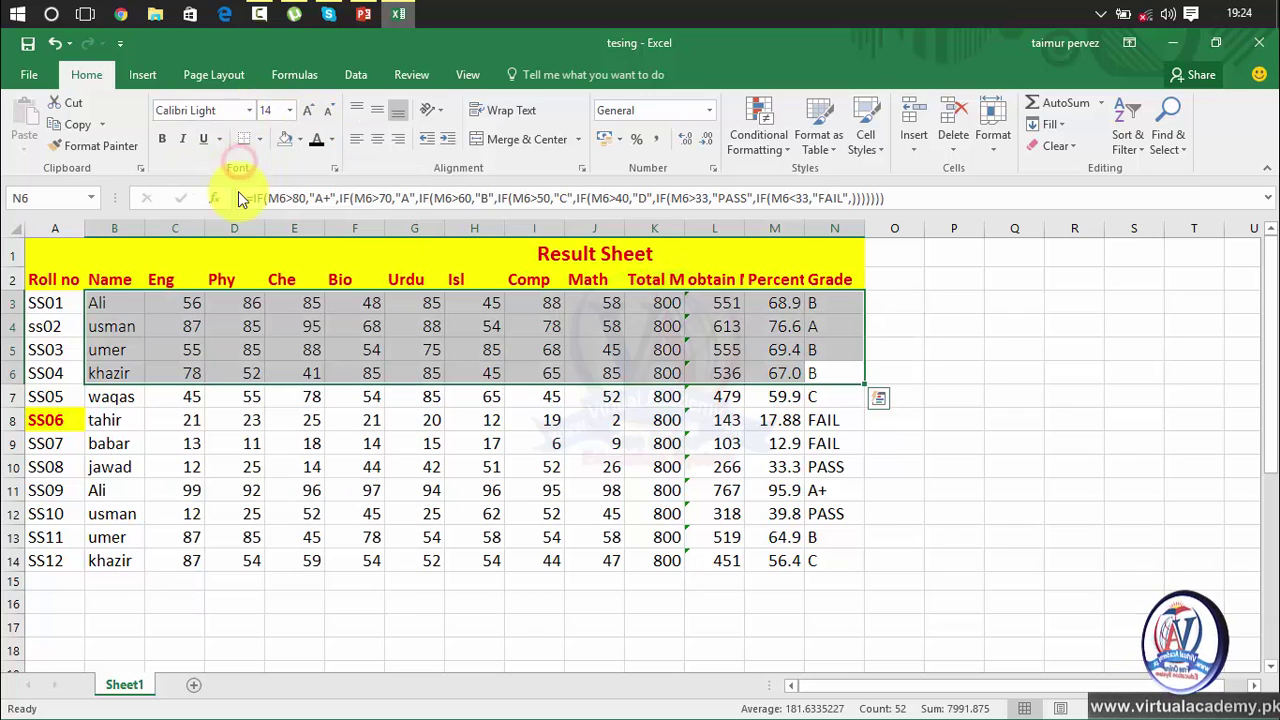
pyautogui.click(320, 394)
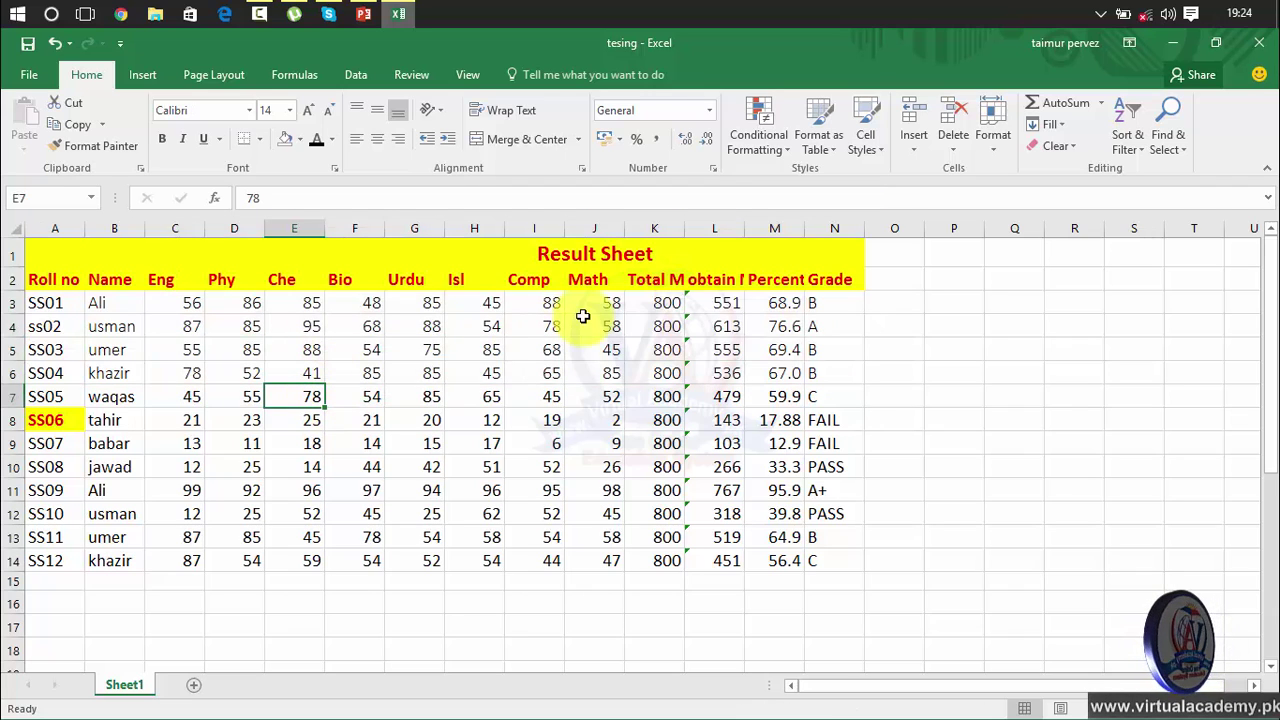
# Apply Calibri to rows 3–6, including the roll numbers, then deselect.
pyautogui.moveTo(828, 300)
pyautogui.mouseDown()
pyautogui.moveTo(72, 367)
pyautogui.moveTo(100, 368)
pyautogui.mouseUp()
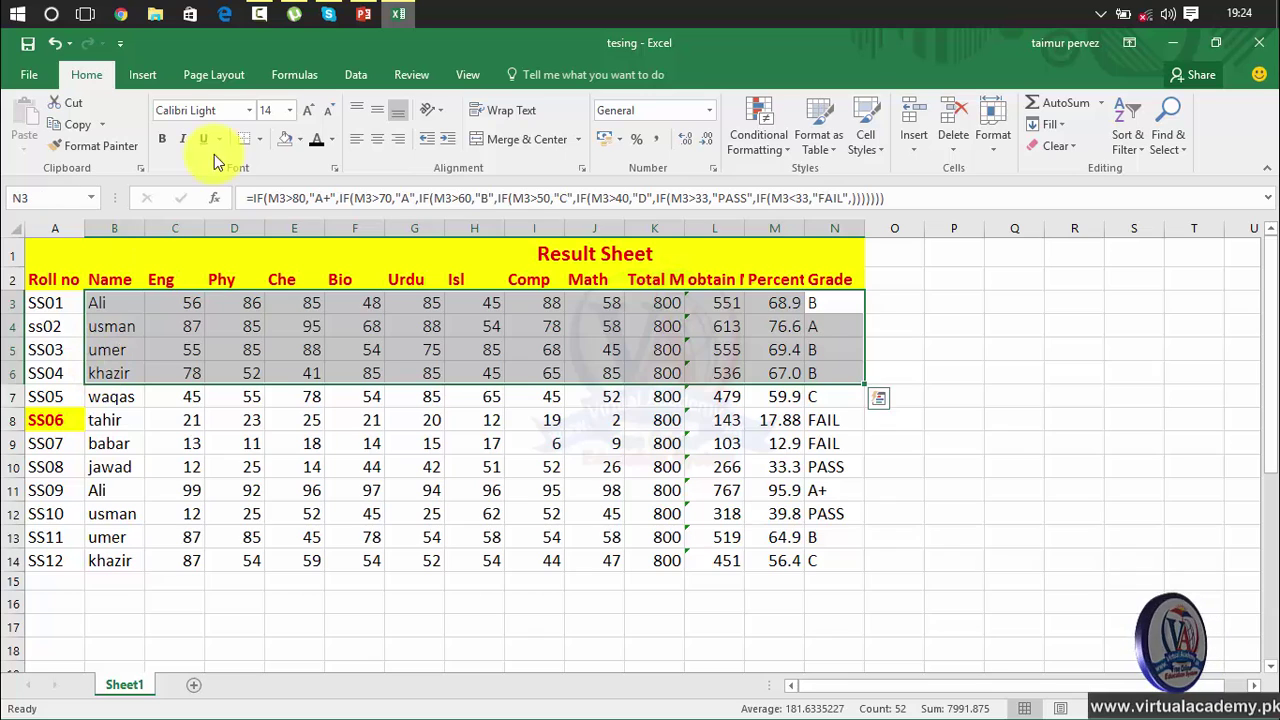
pyautogui.click(246, 112)
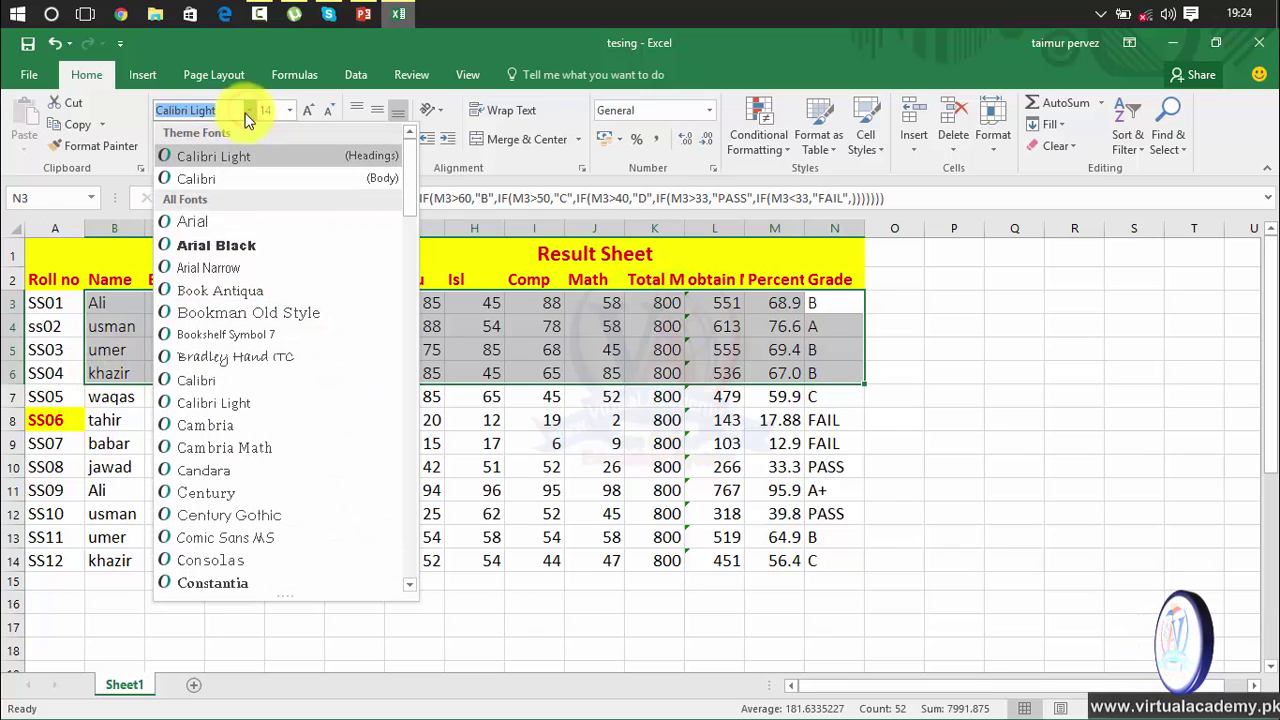
pyautogui.click(224, 180)
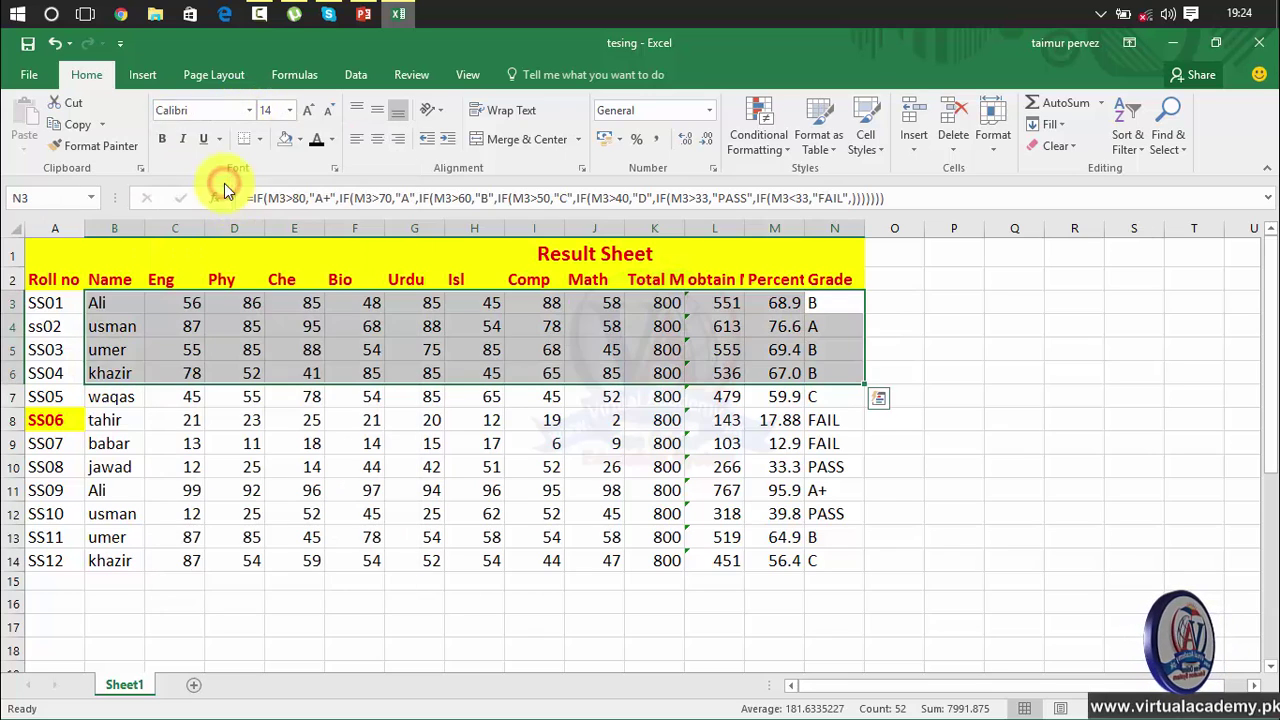
pyautogui.click(353, 450)
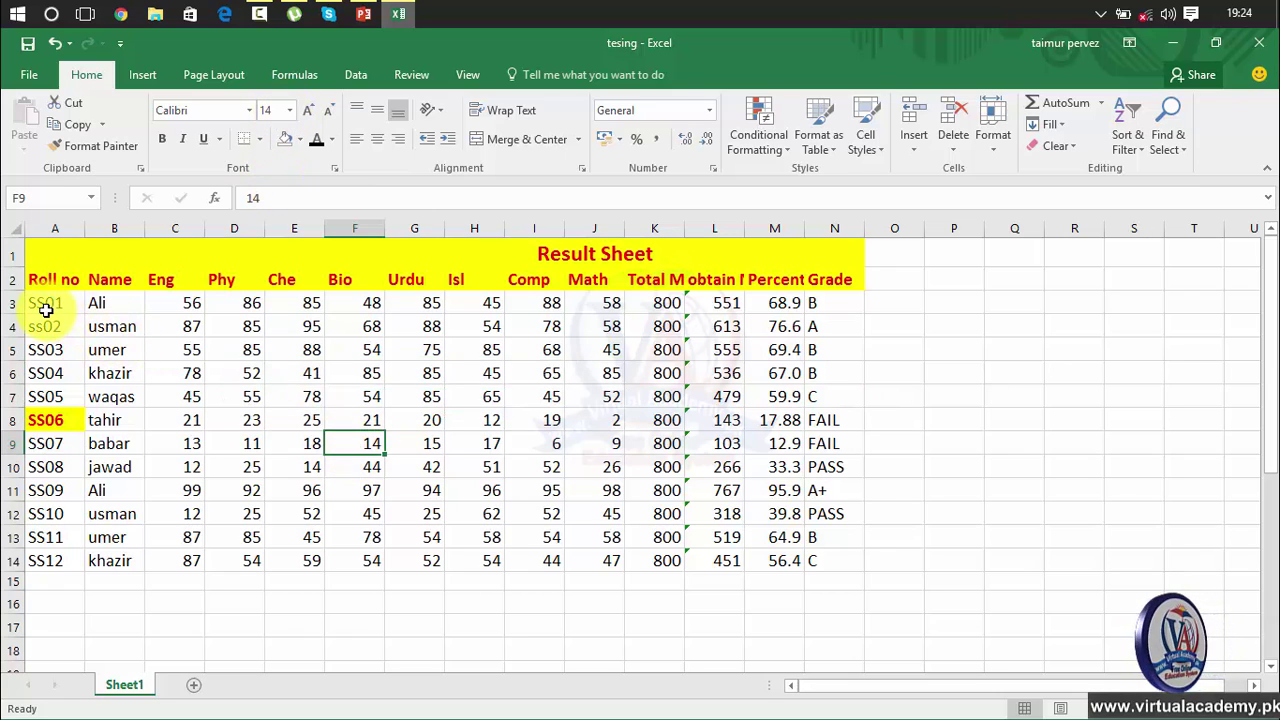
pyautogui.moveTo(40, 303); pyautogui.dragTo(381, 423)
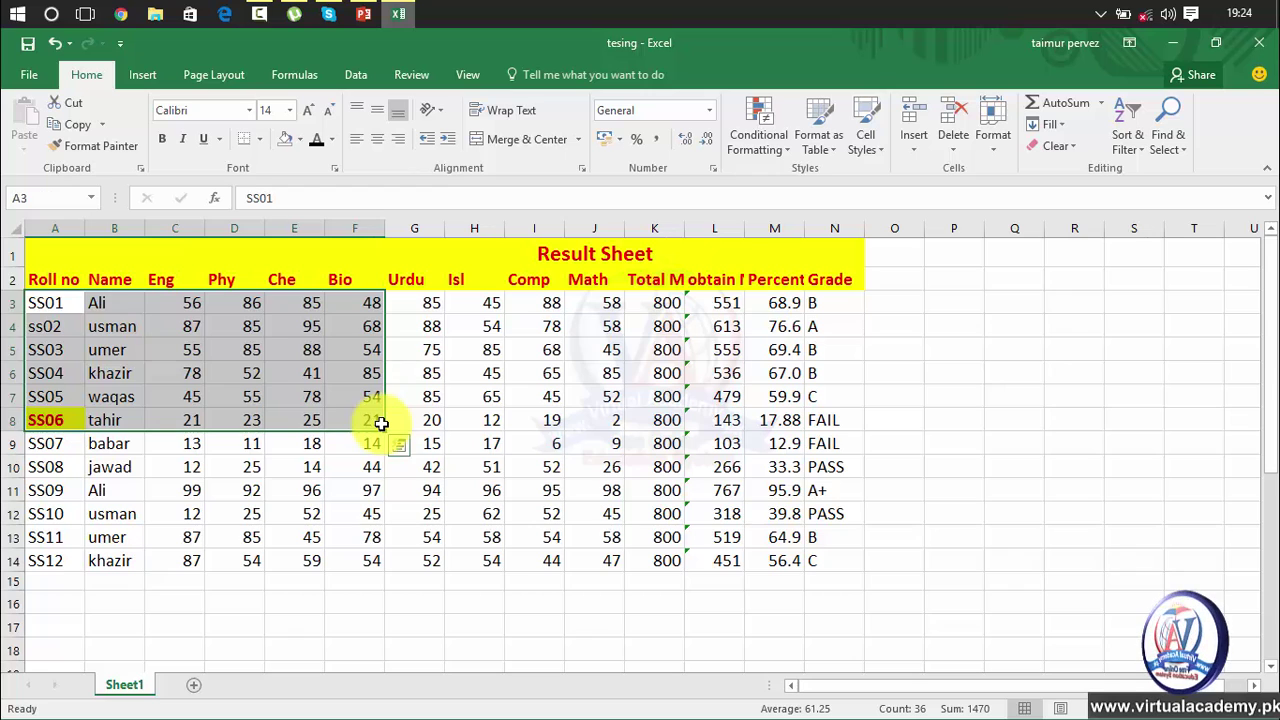
pyautogui.click(286, 111)
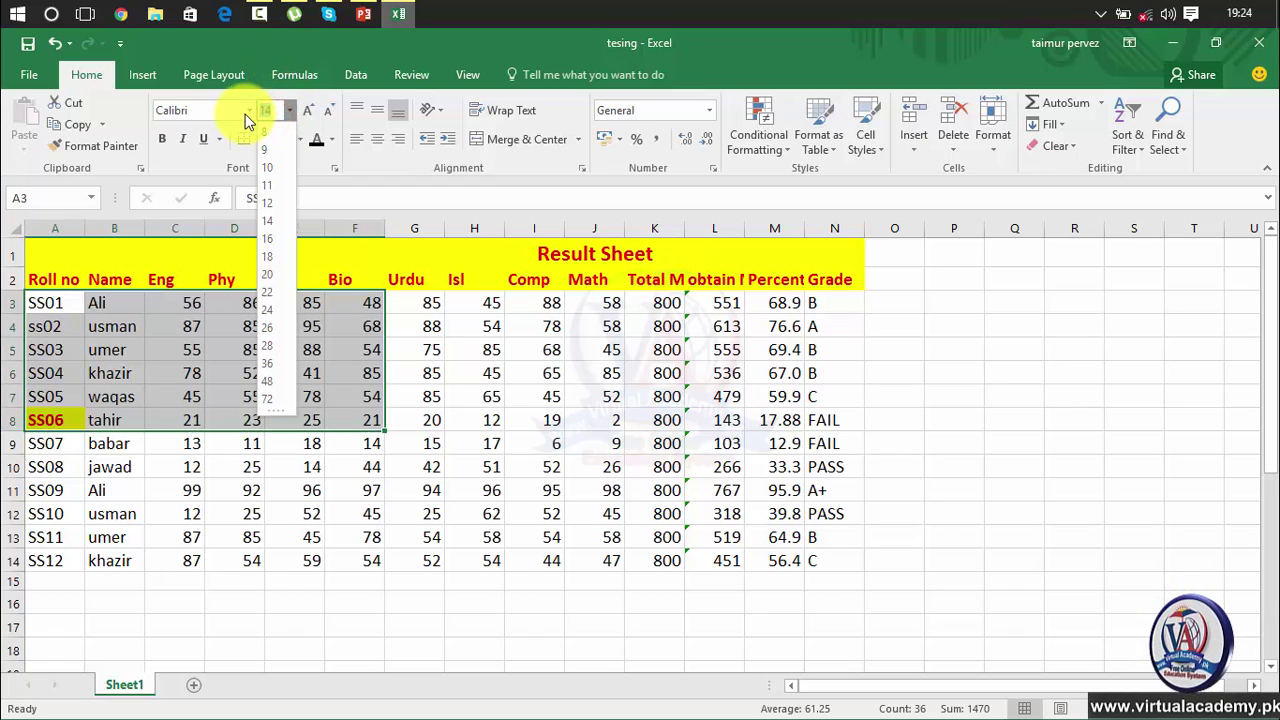
pyautogui.write('100')
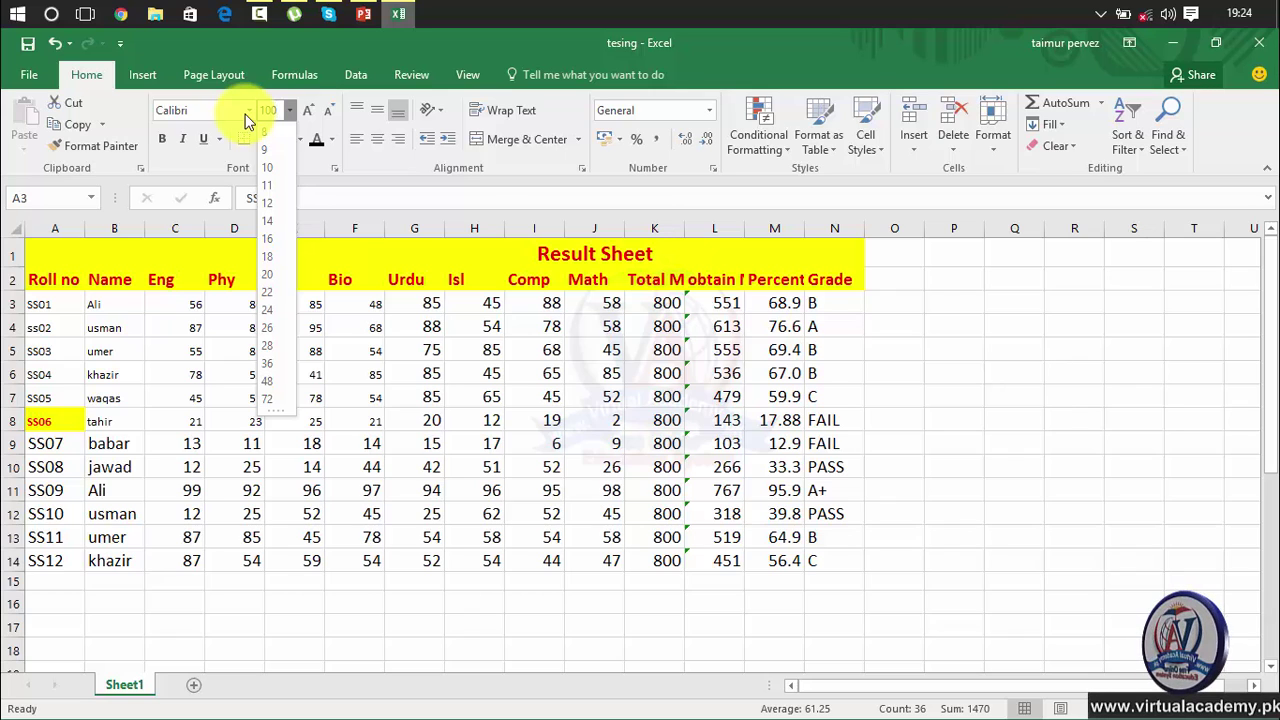
pyautogui.press('Return')
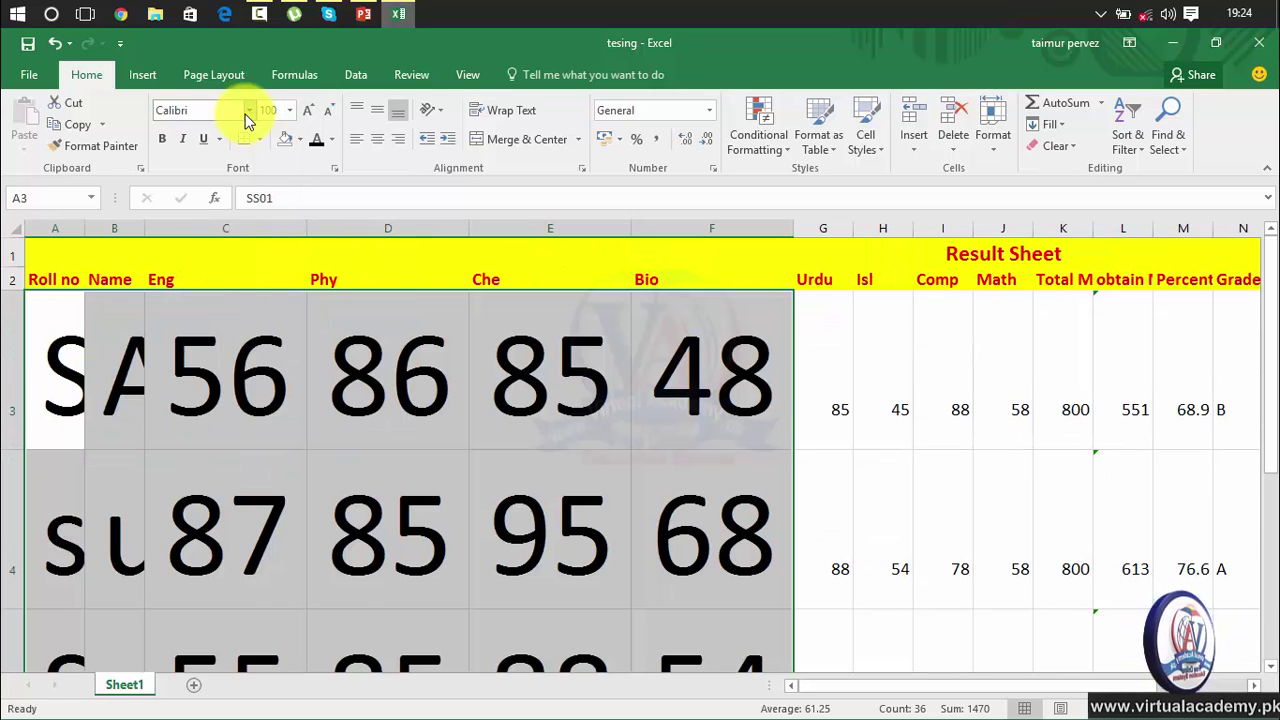
pyautogui.hotkey('ctrl', 'z')
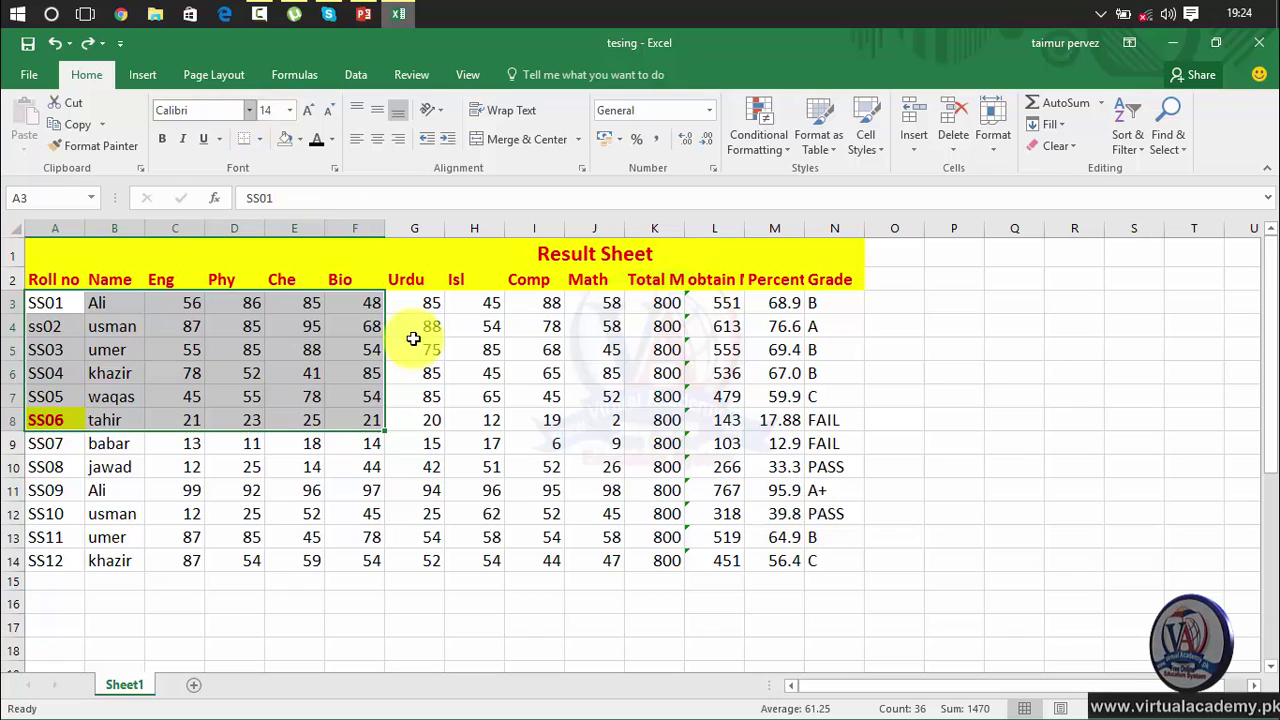
pyautogui.click(464, 420)
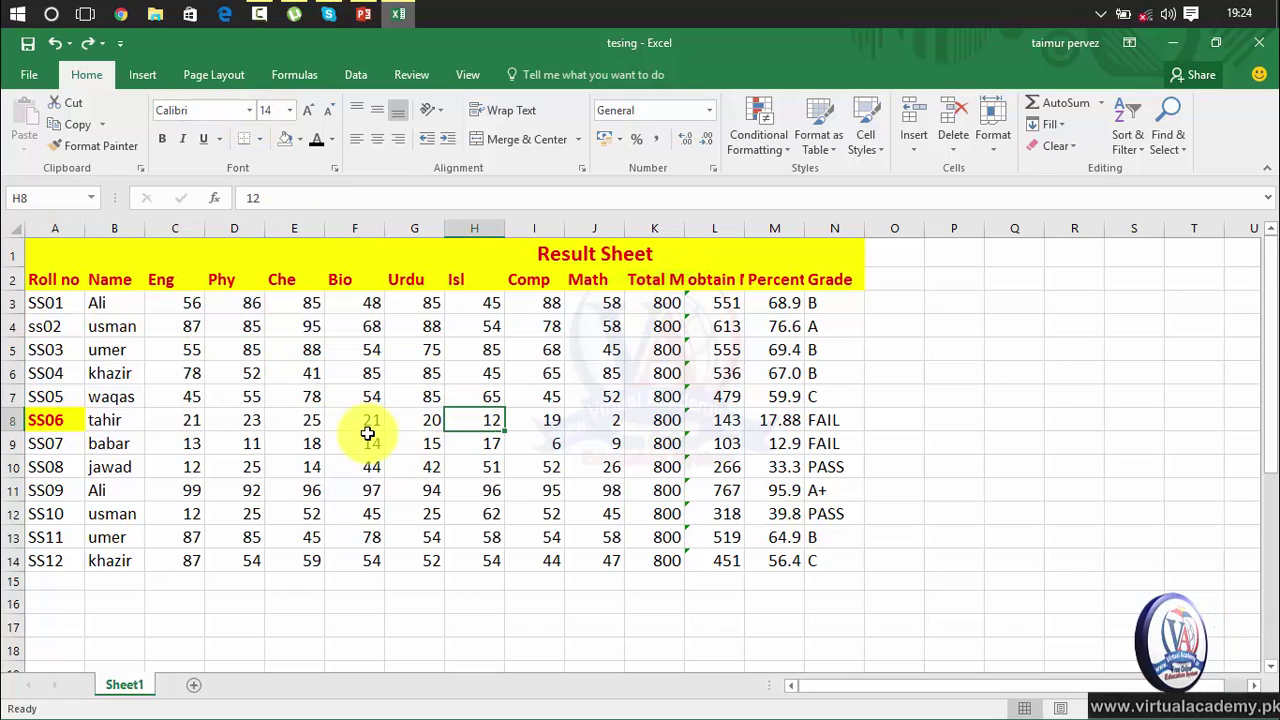
pyautogui.click(63, 420)
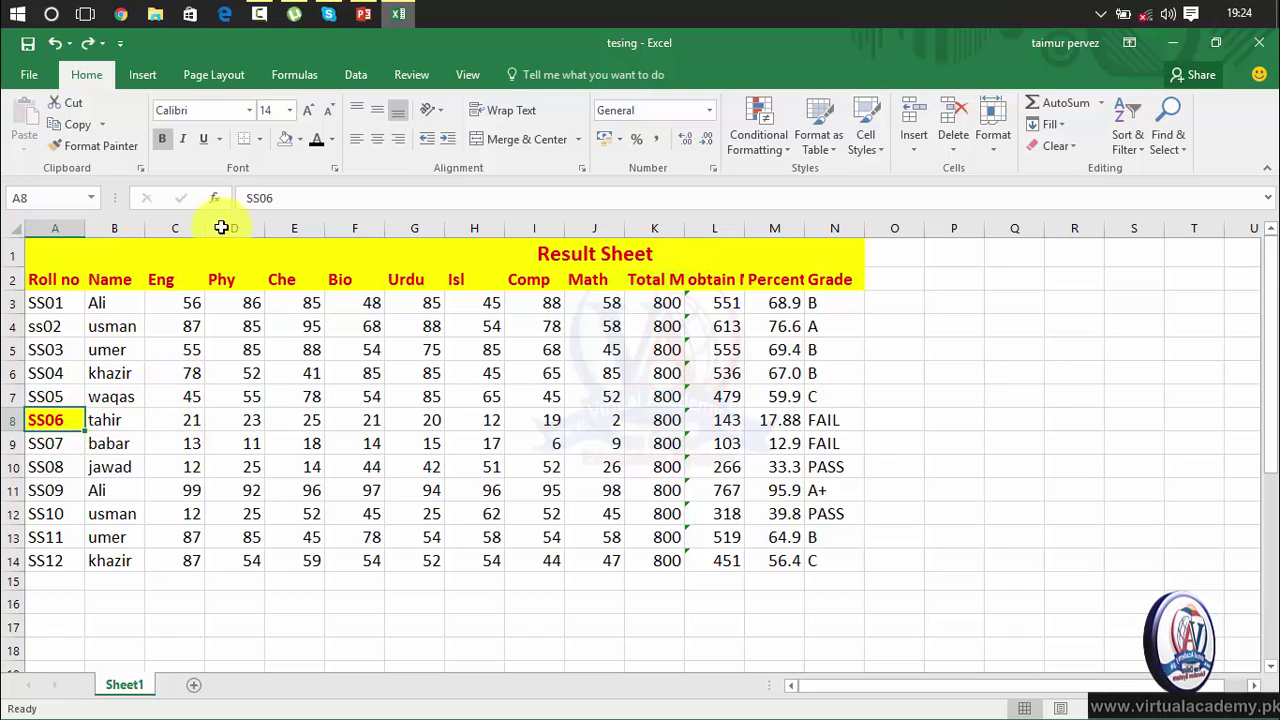
# Give SS06 in A8 no fill, an Automatic black font colour, and no bold.
pyautogui.click(301, 141)
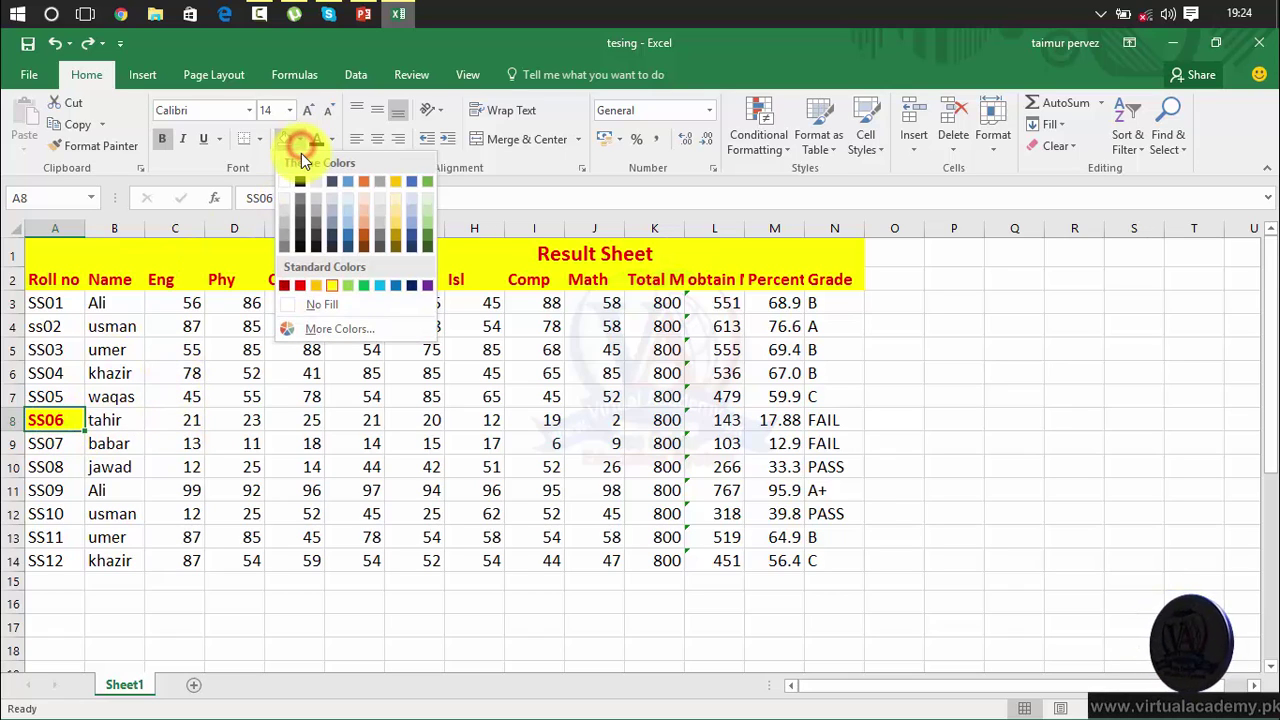
pyautogui.click(298, 307)
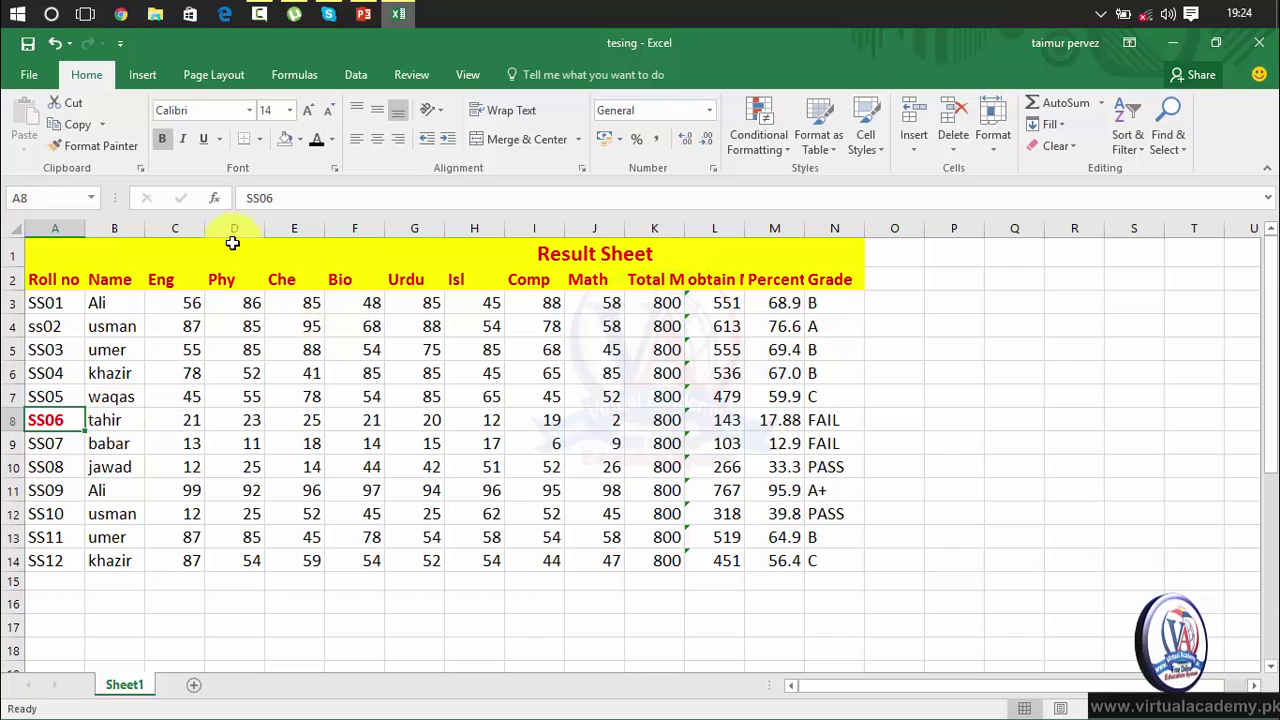
pyautogui.click(331, 144)
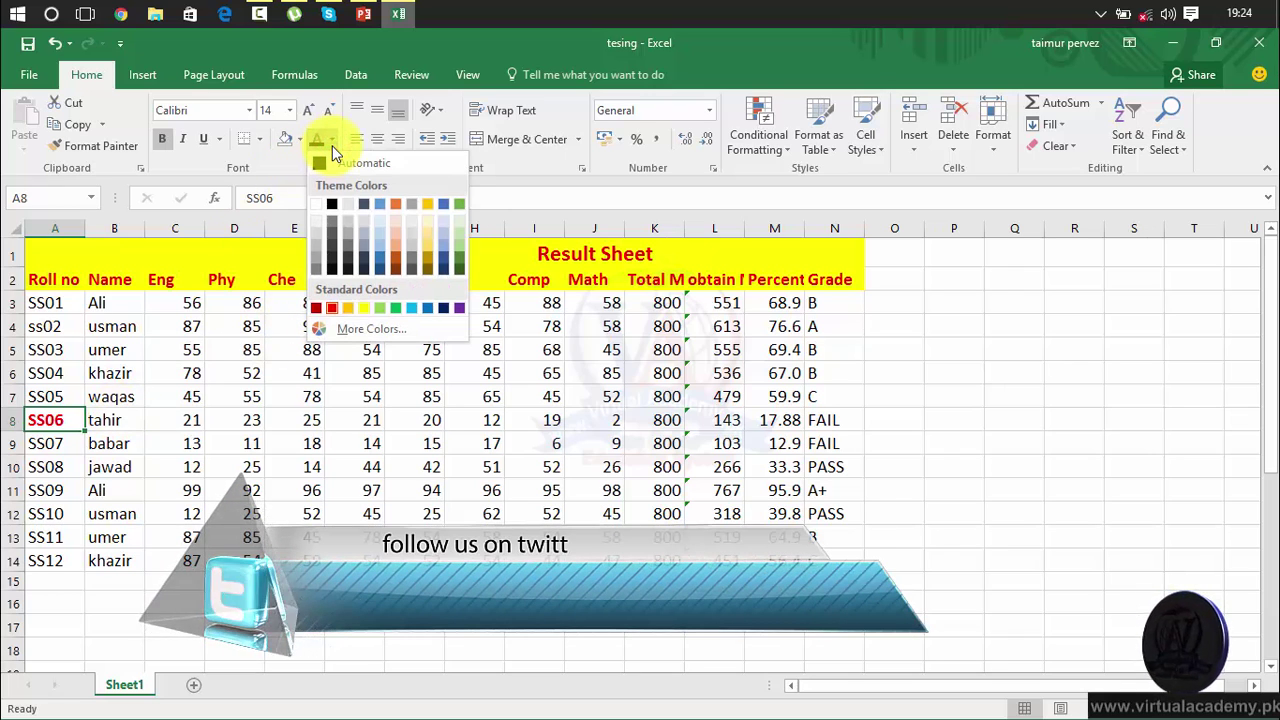
pyautogui.click(343, 165)
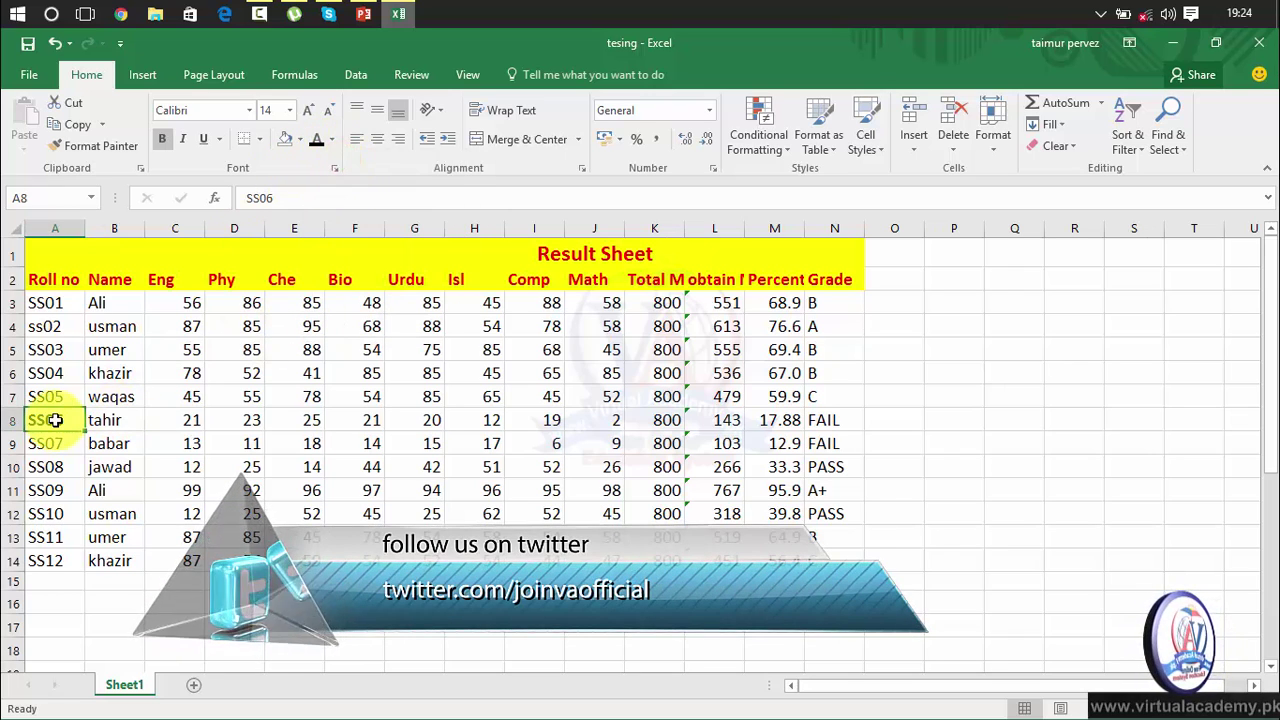
pyautogui.click(162, 140)
pyautogui.click(178, 397)
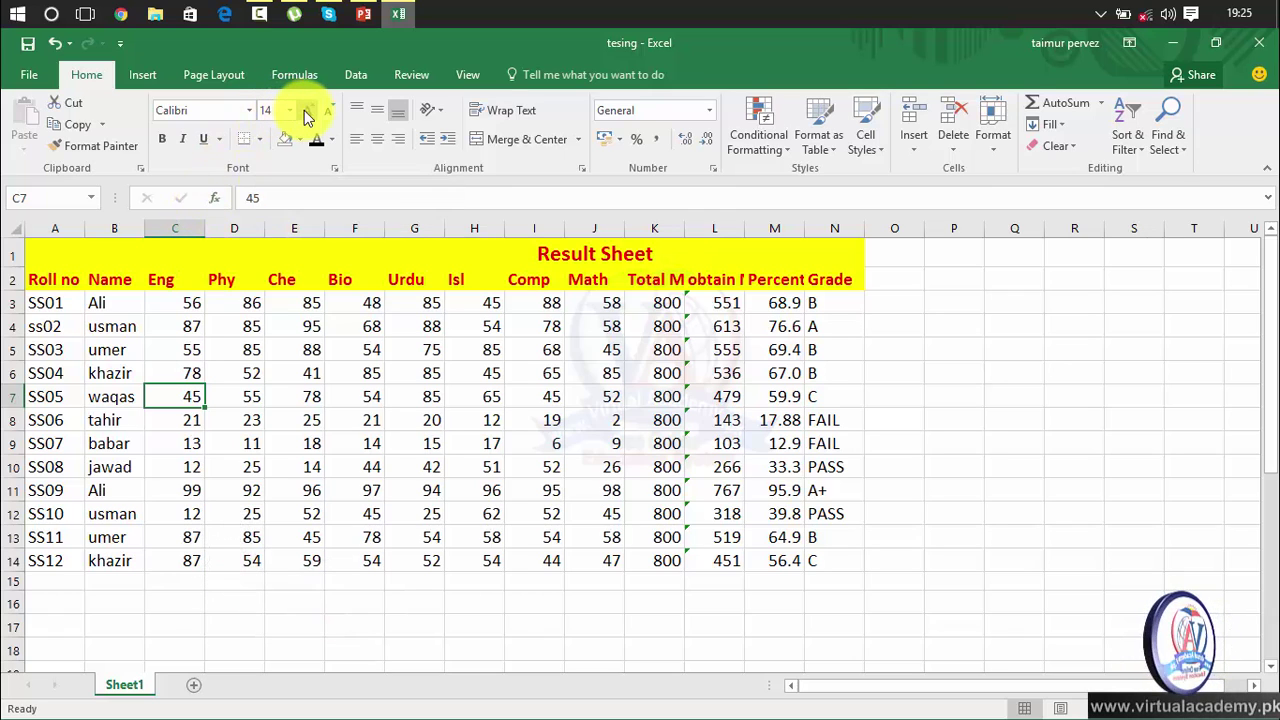
# Enlarge the SS04 row's font, shrink it to 12, then return it to 14.
pyautogui.moveTo(50, 379)
pyautogui.mouseDown()
pyautogui.moveTo(789, 387)
pyautogui.moveTo(812, 372)
pyautogui.mouseUp()
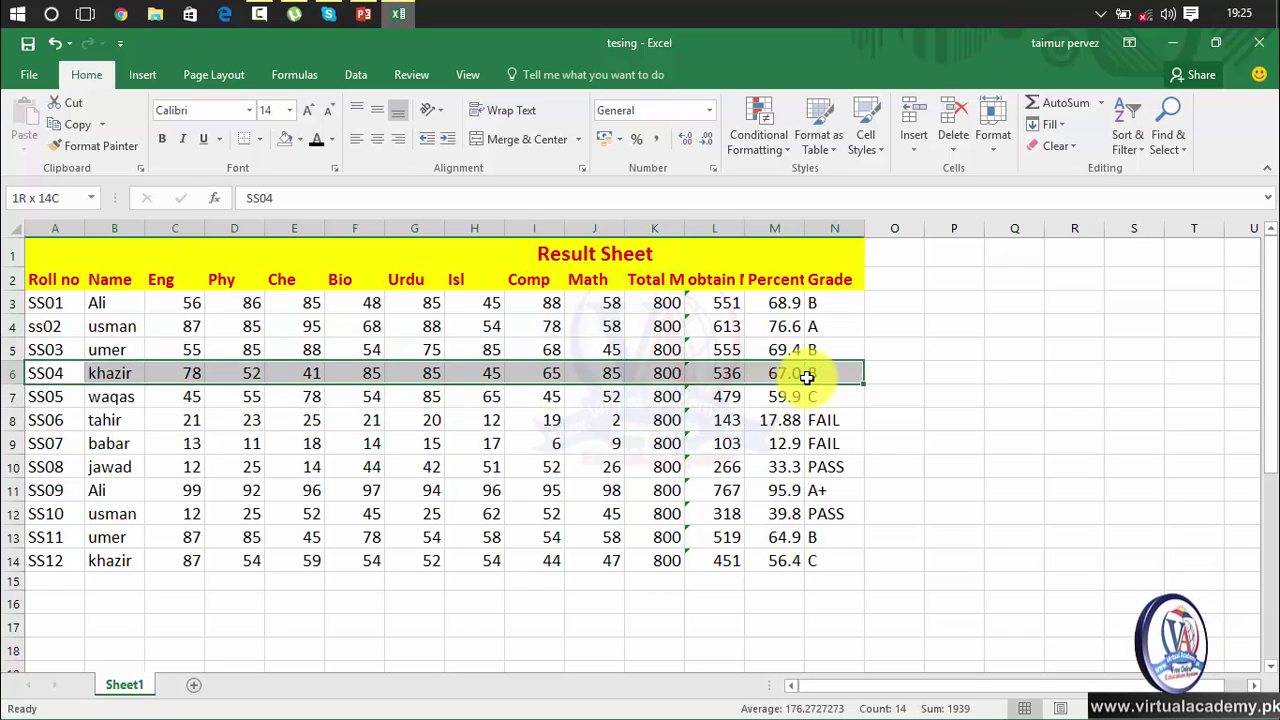
pyautogui.click(309, 112)
pyautogui.click(309, 112)
pyautogui.click(309, 112)
pyautogui.click(309, 112)
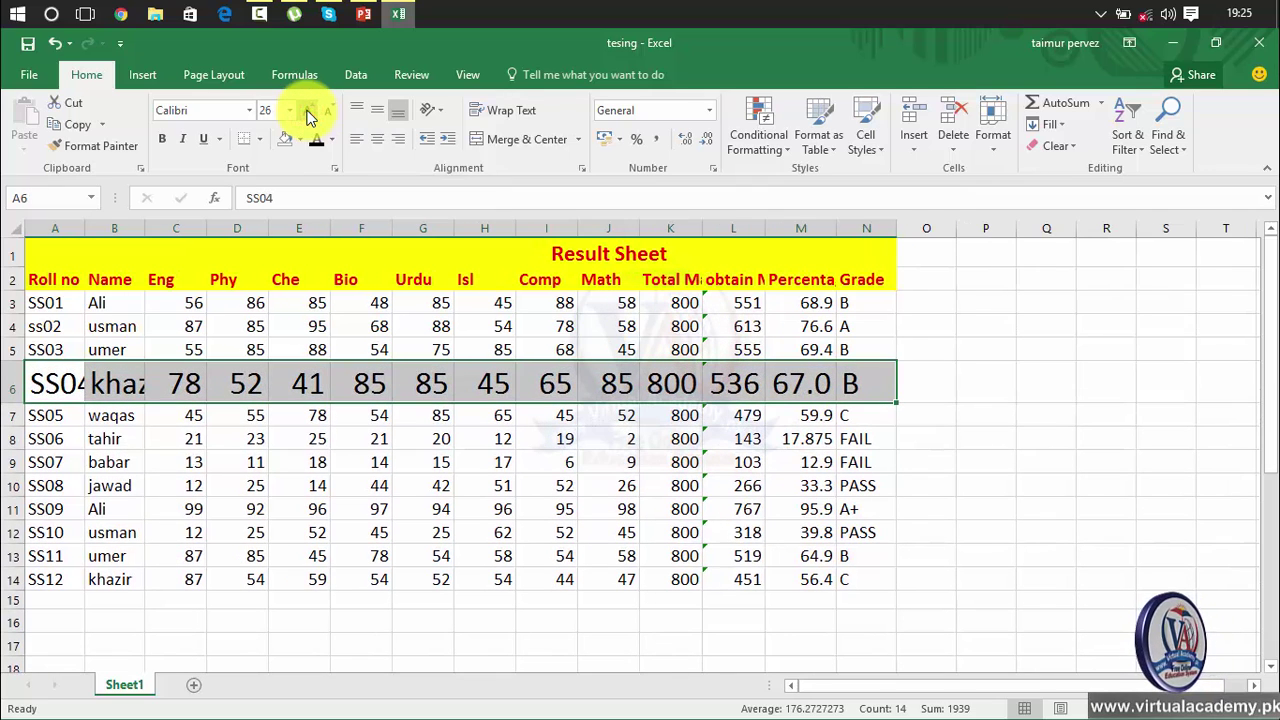
pyautogui.click(325, 112)
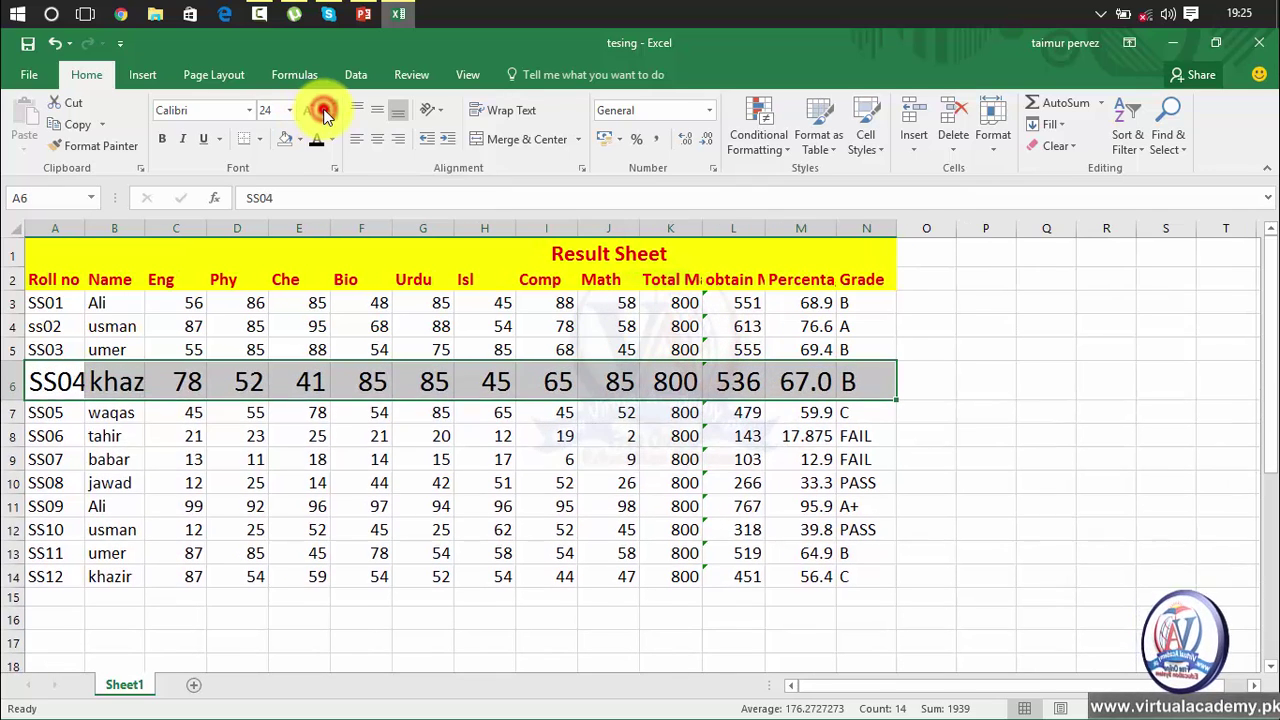
pyautogui.click(325, 112)
pyautogui.click(325, 112)
pyautogui.click(325, 112)
pyautogui.click(325, 112)
pyautogui.click(325, 112)
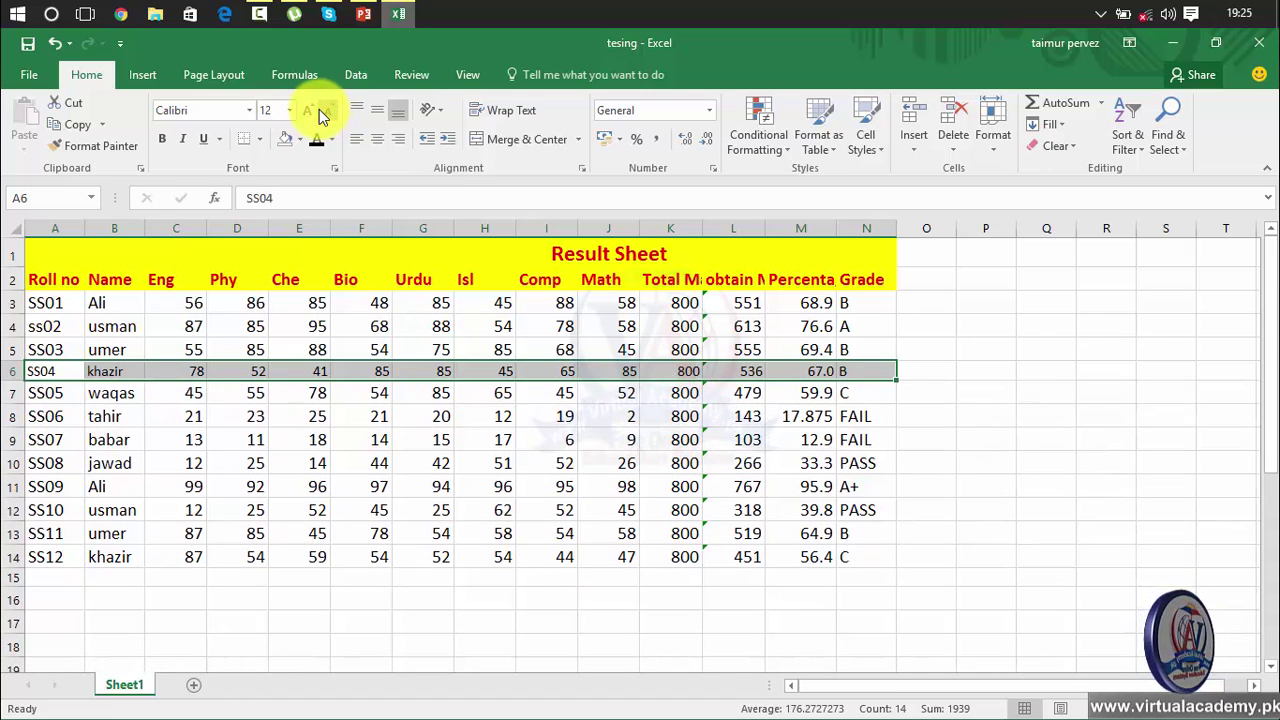
pyautogui.click(306, 113)
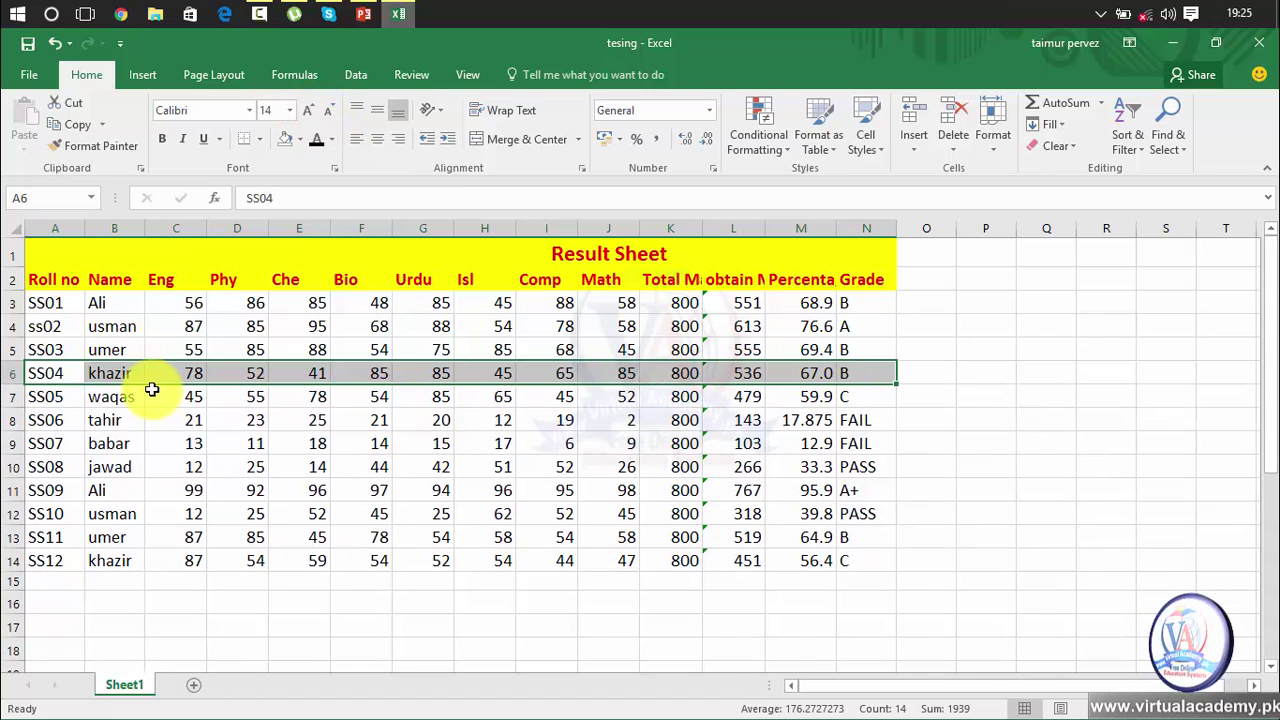
pyautogui.click(177, 460)
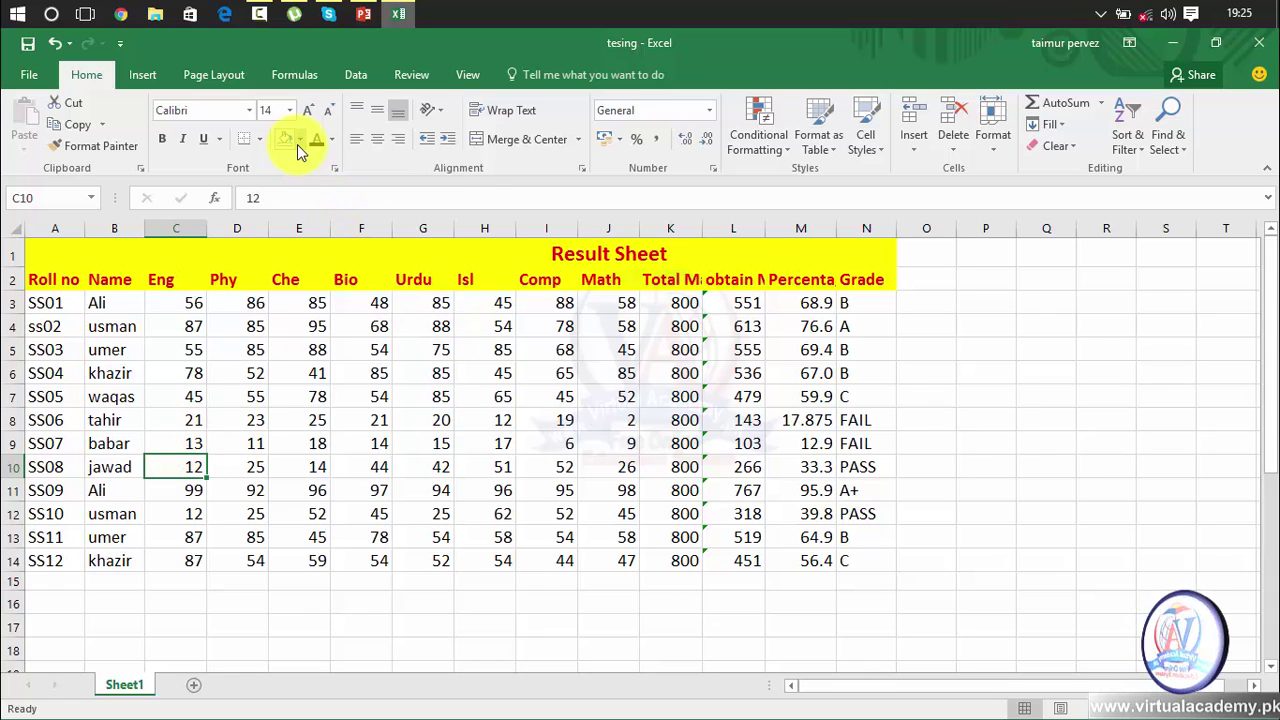
pyautogui.moveTo(846, 308)
pyautogui.mouseDown()
pyautogui.moveTo(556, 317)
pyautogui.moveTo(85, 415)
pyautogui.mouseUp()
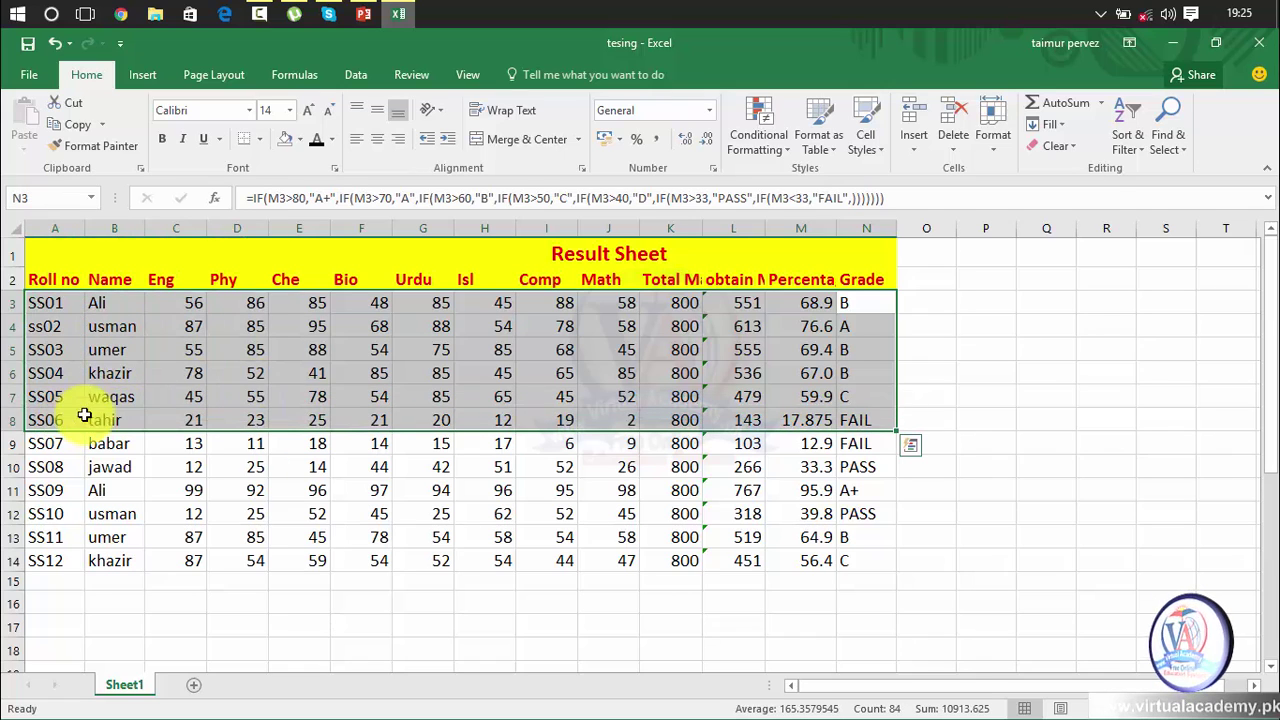
pyautogui.click(301, 142)
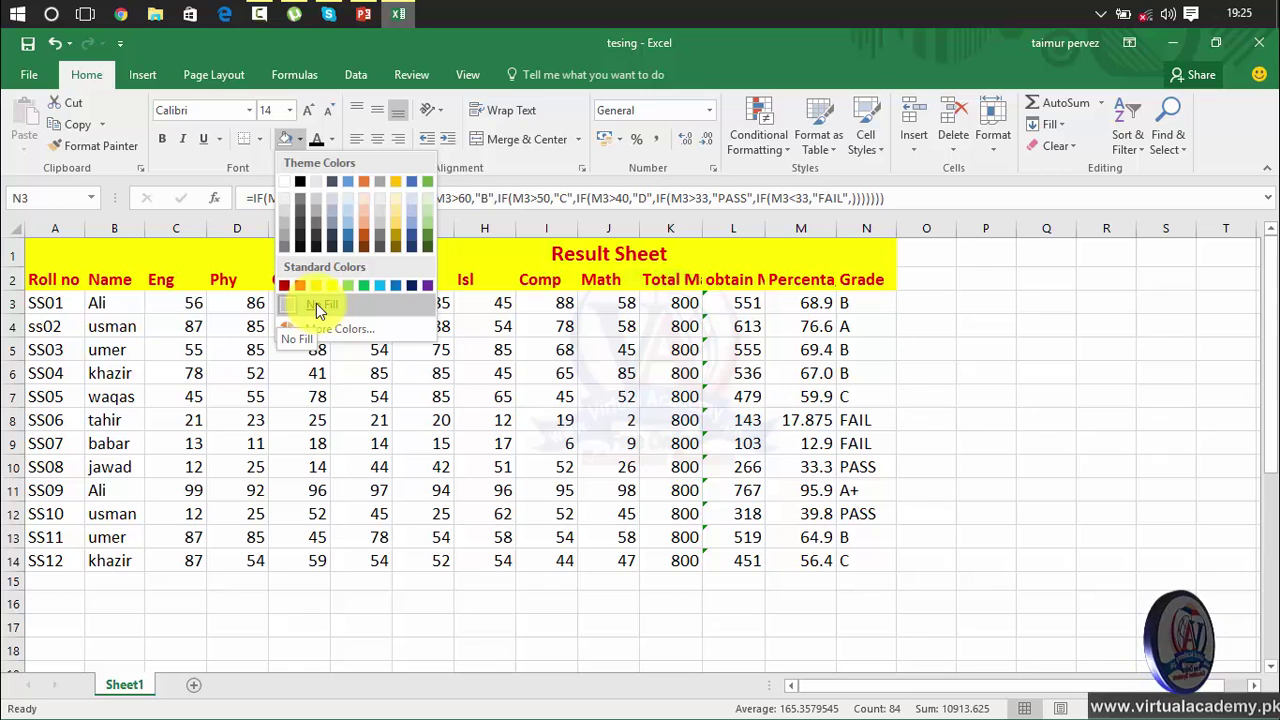
pyautogui.click(320, 328)
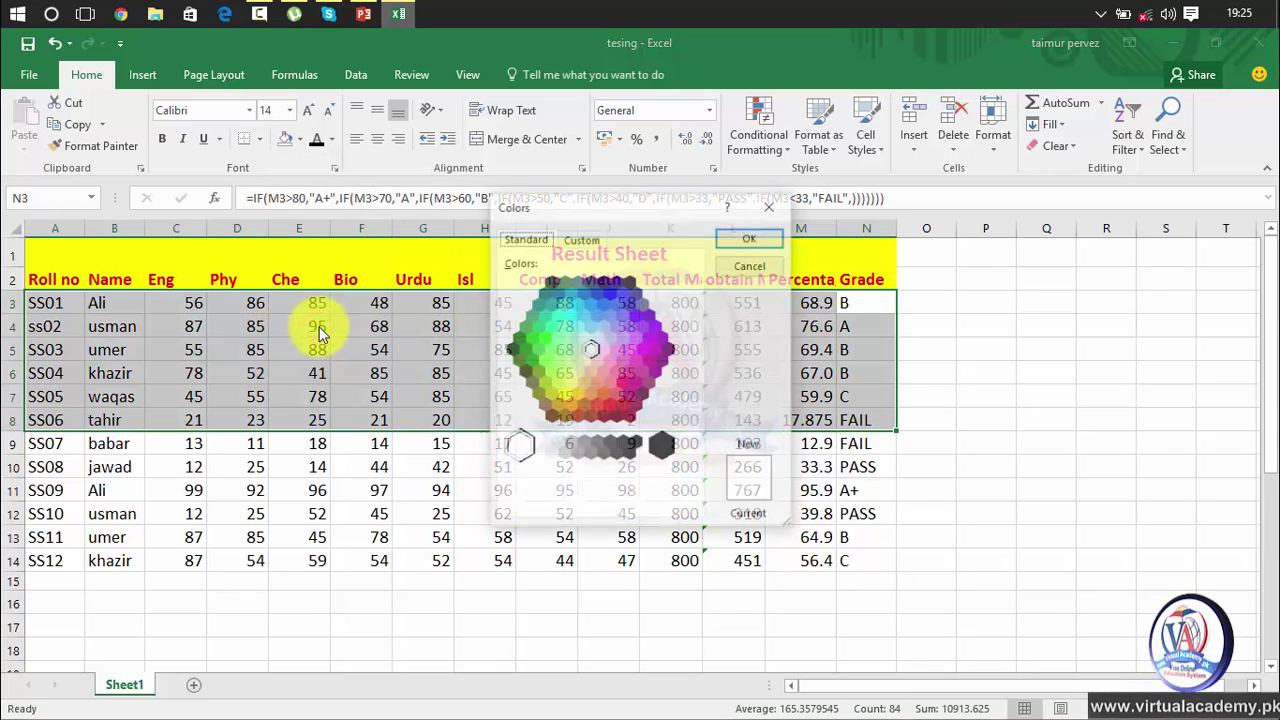
pyautogui.click(580, 239)
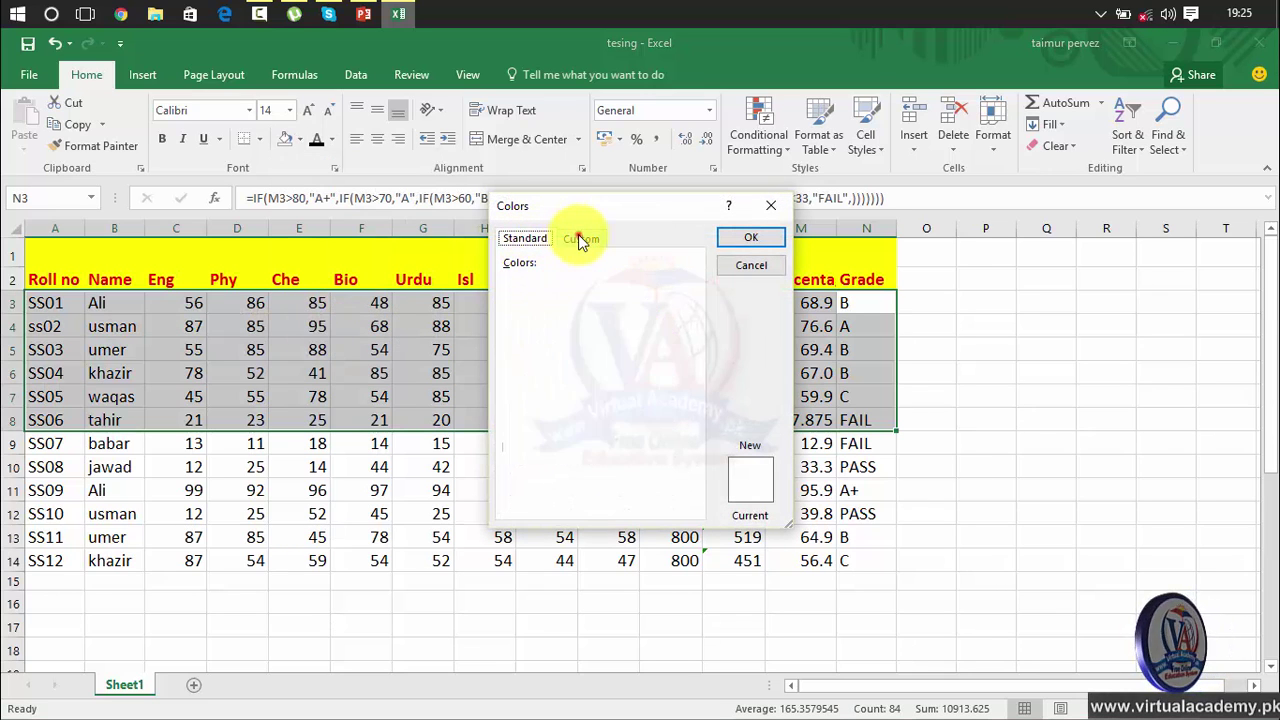
pyautogui.click(607, 318)
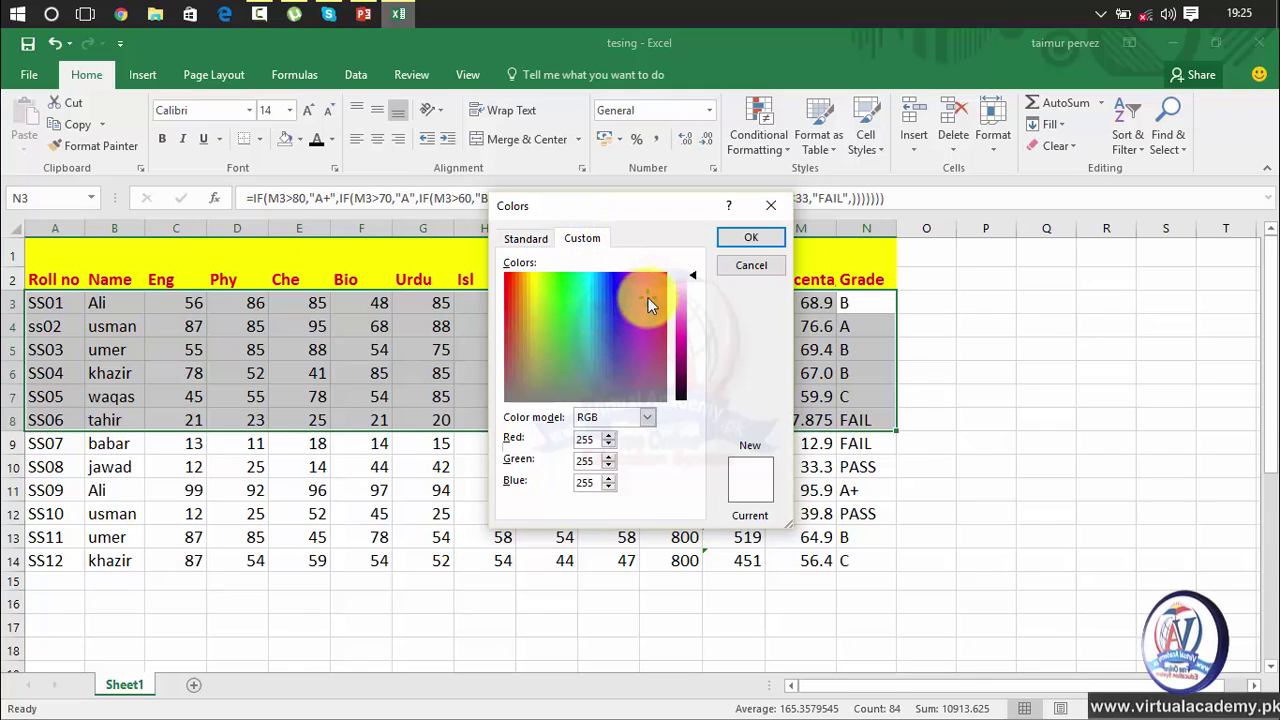
pyautogui.click(527, 239)
pyautogui.click(577, 330)
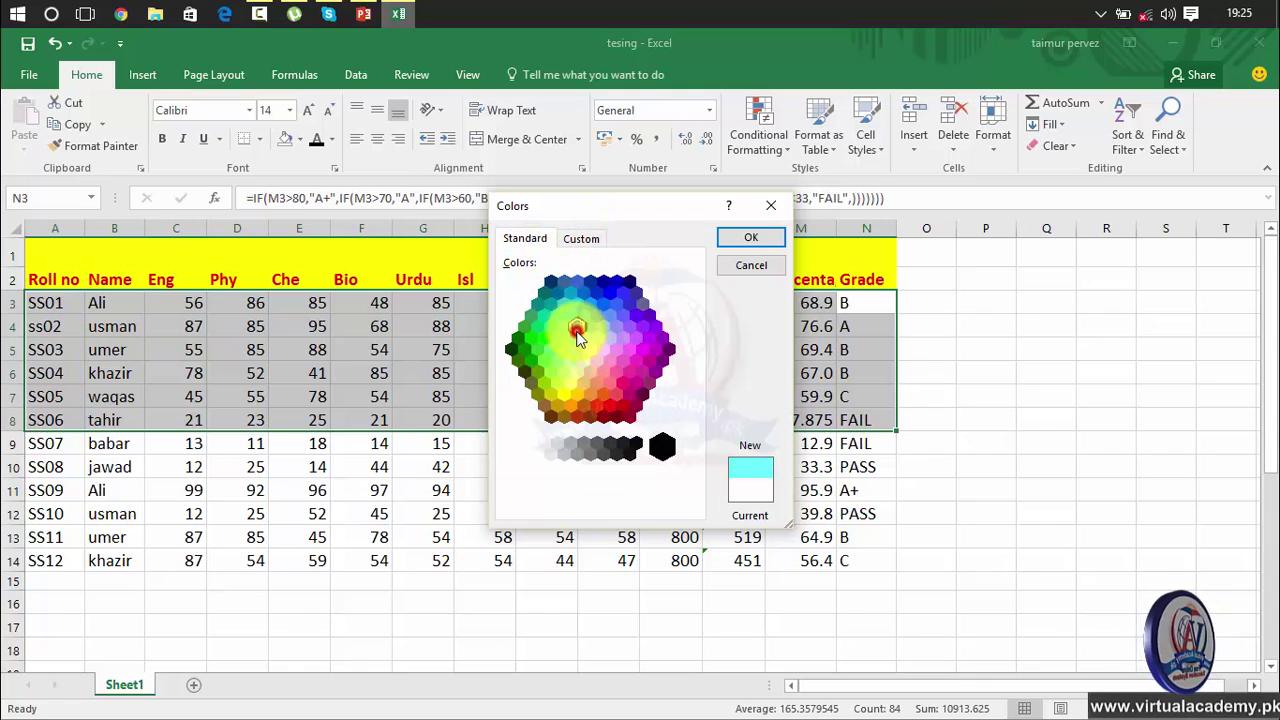
pyautogui.click(552, 327)
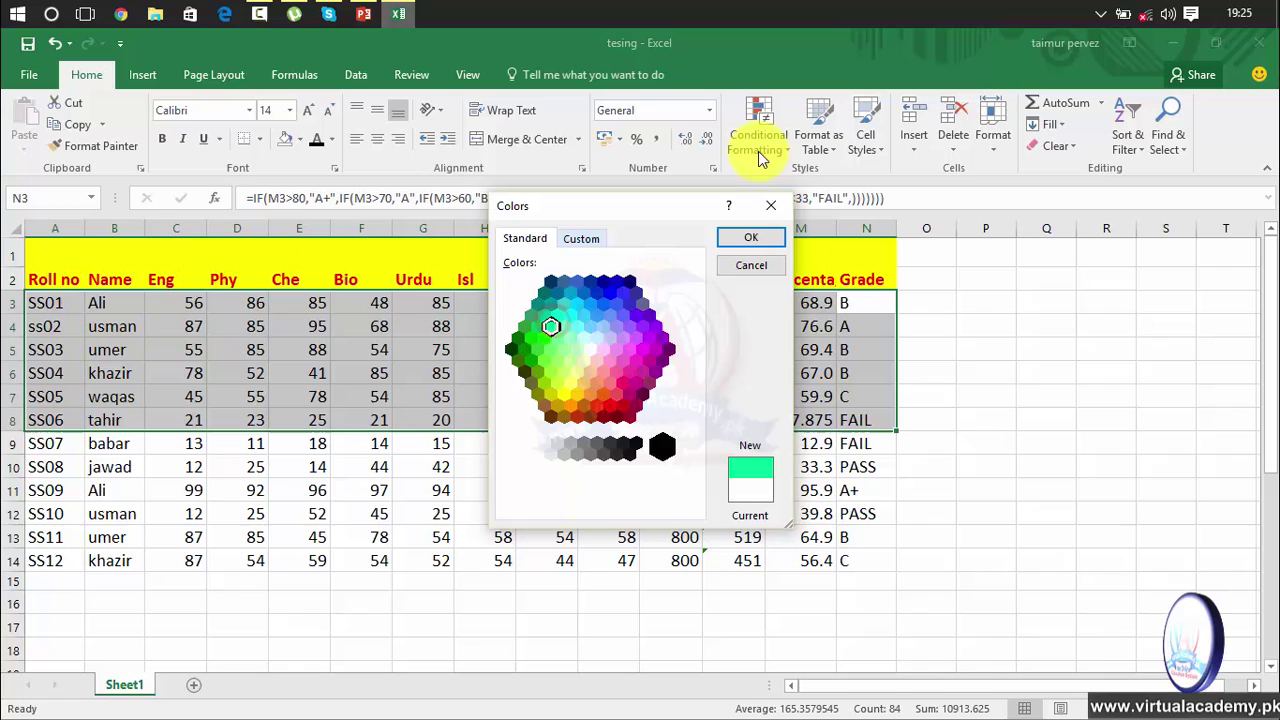
pyautogui.click(774, 204)
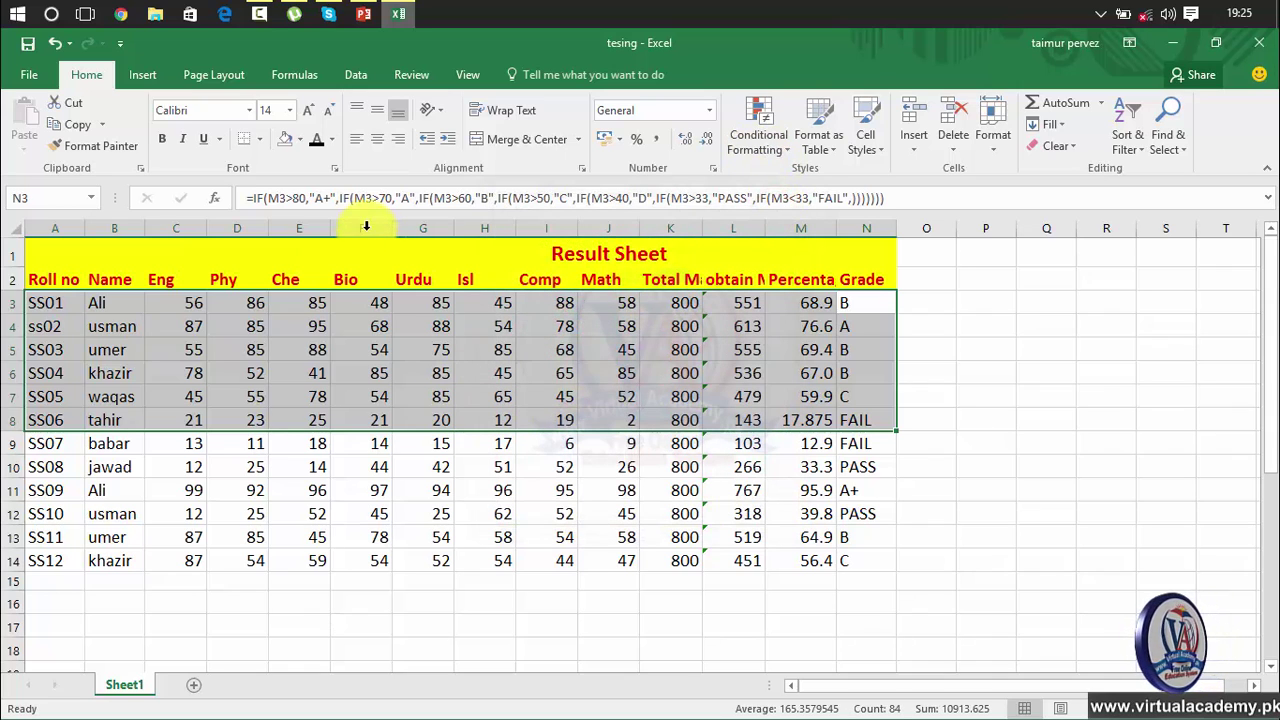
pyautogui.click(332, 144)
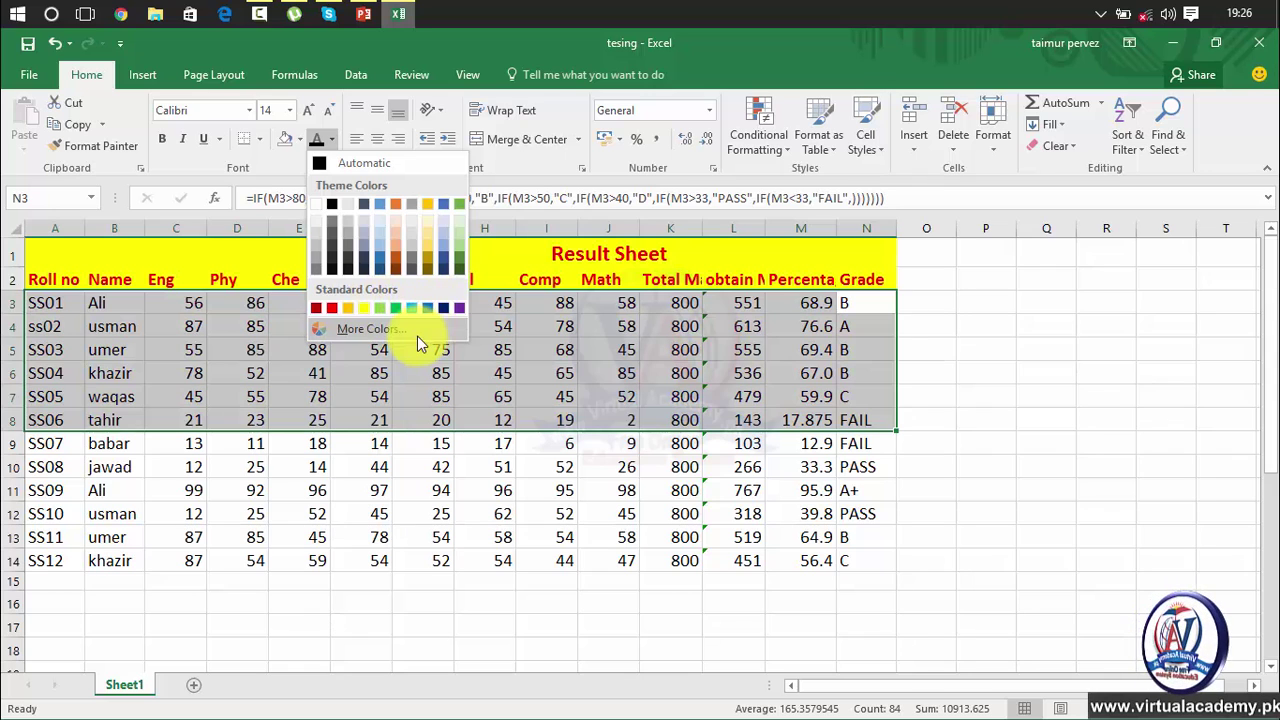
pyautogui.click(416, 334)
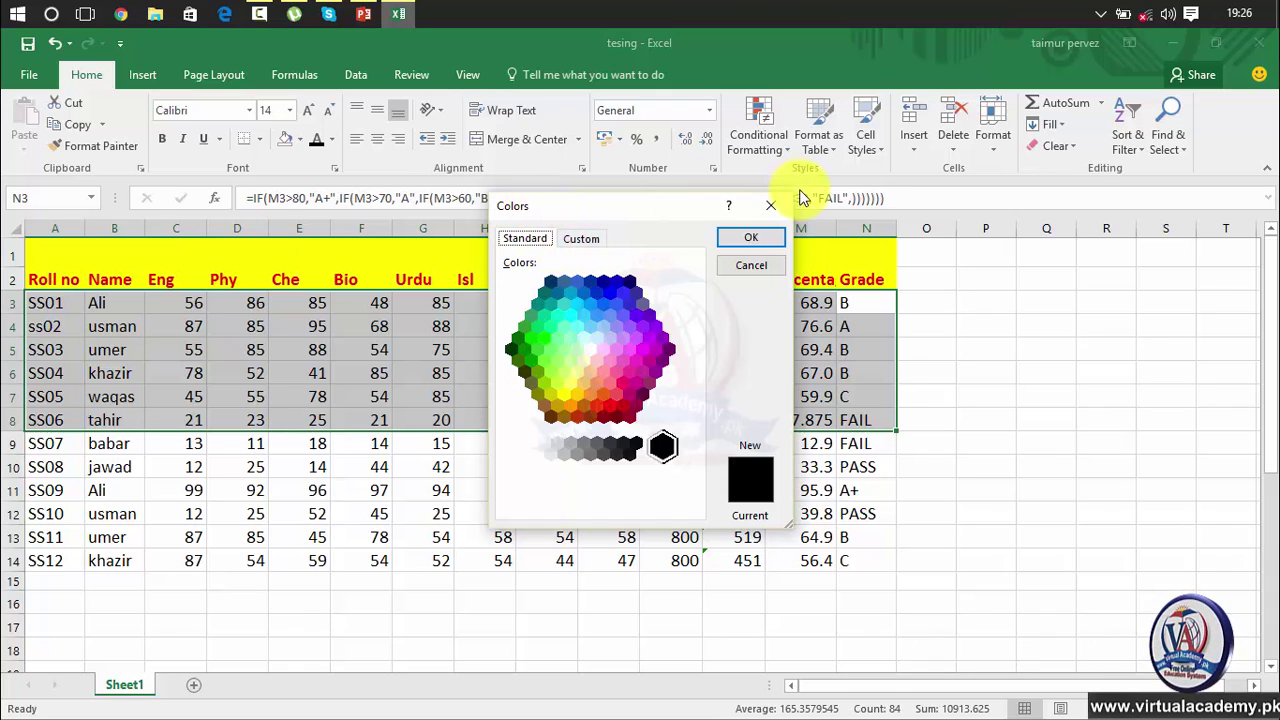
pyautogui.click(785, 206)
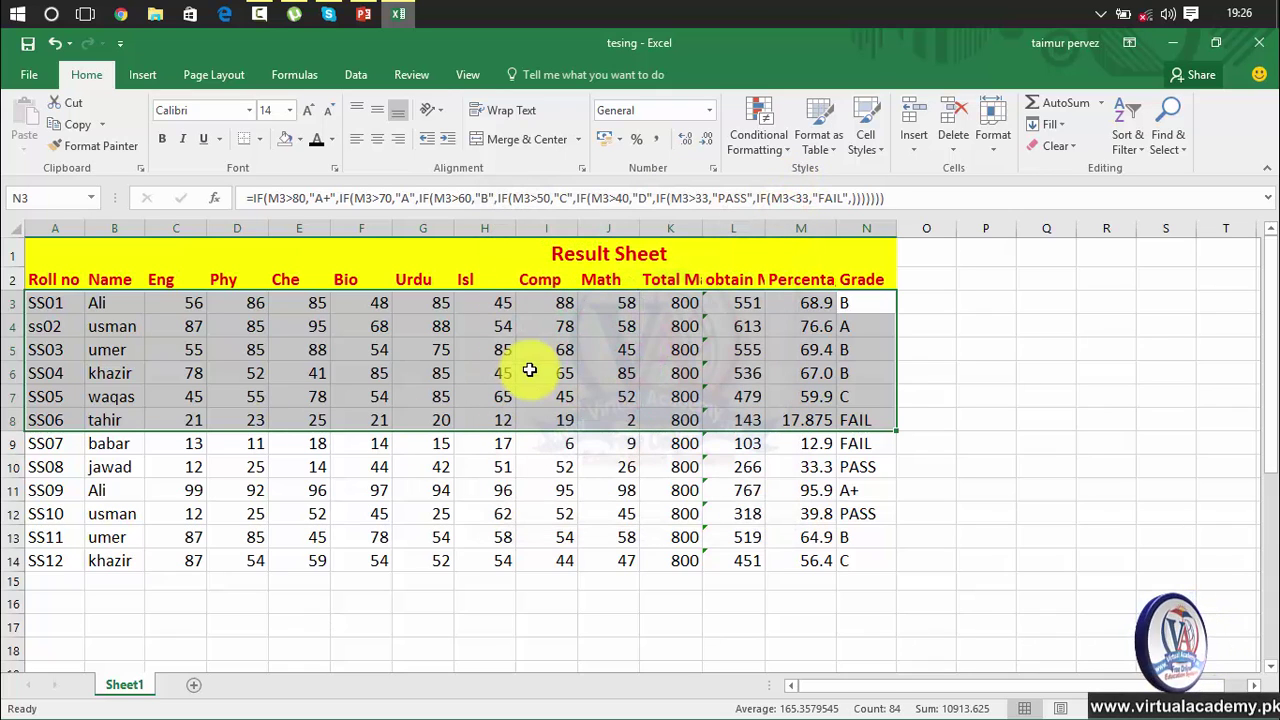
pyautogui.click(335, 148)
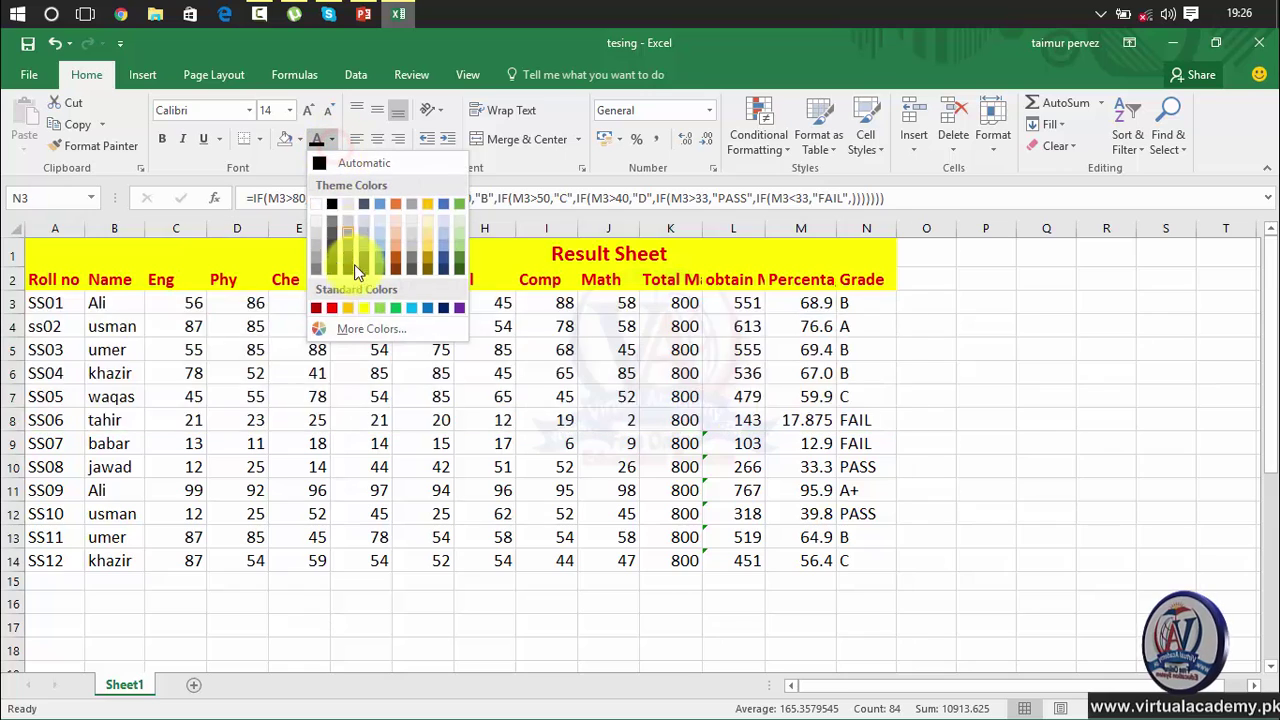
pyautogui.click(357, 323)
pyautogui.click(561, 317)
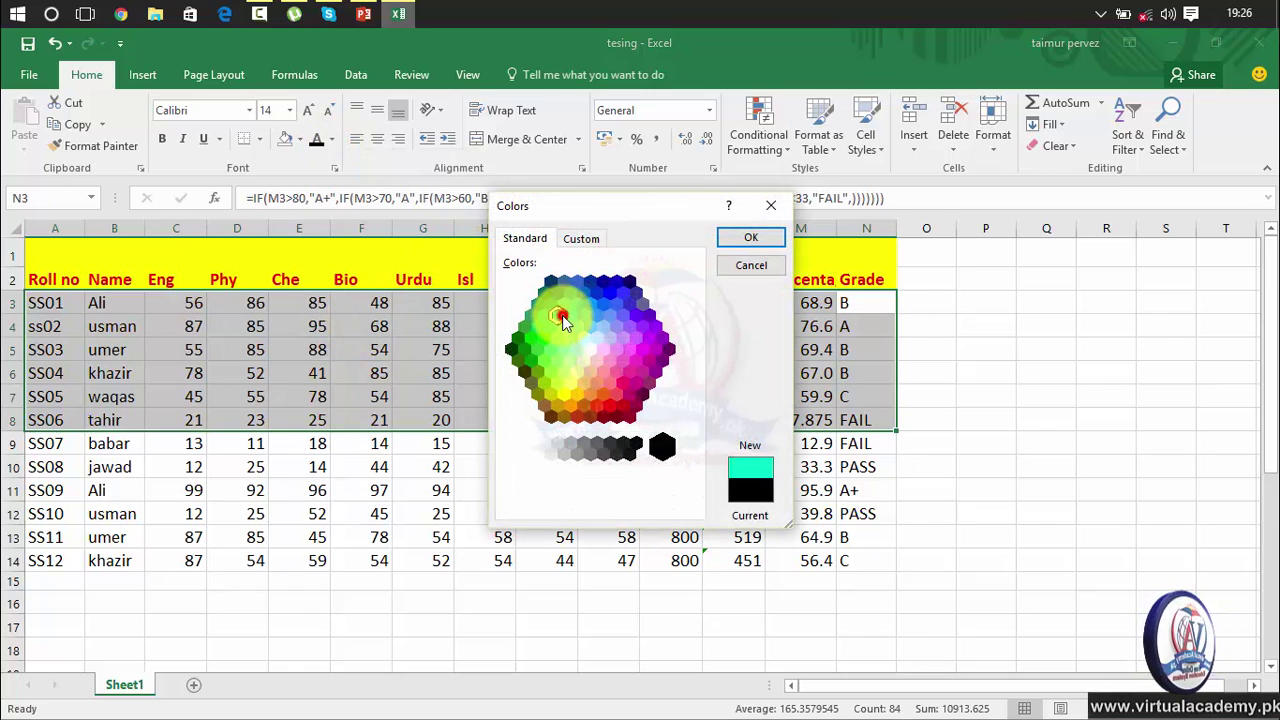
pyautogui.click(744, 237)
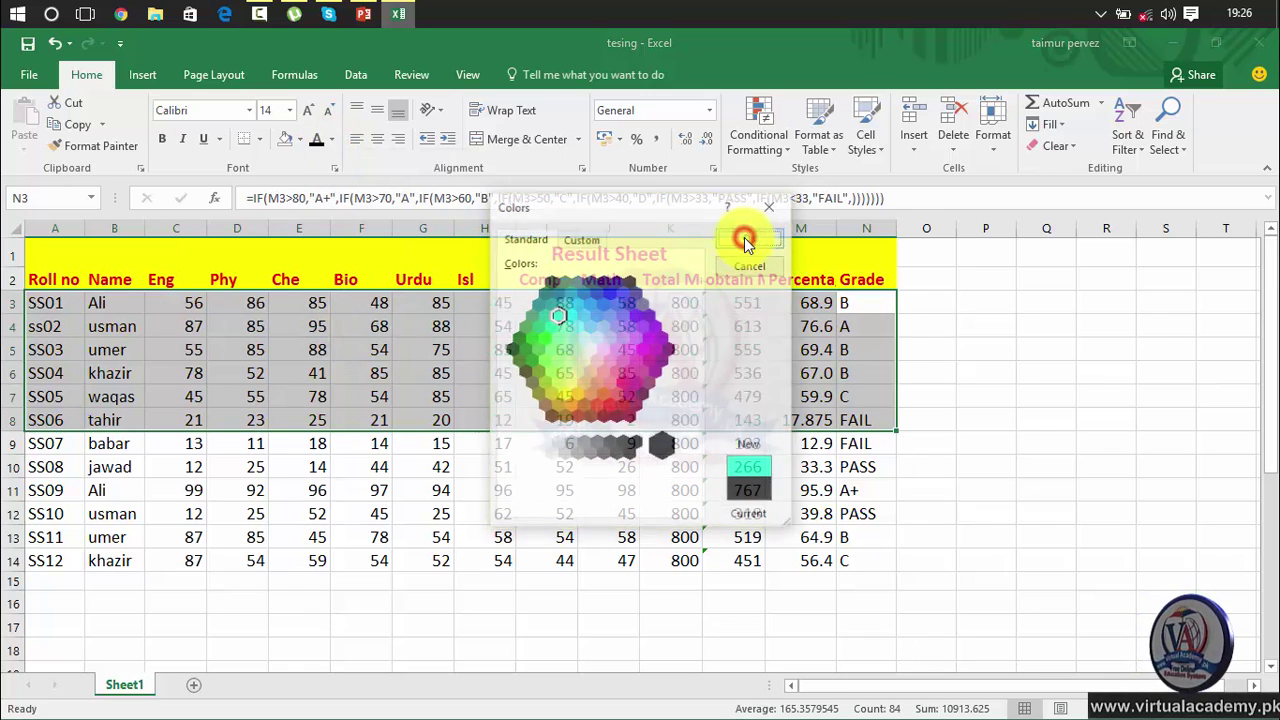
pyautogui.click(333, 137)
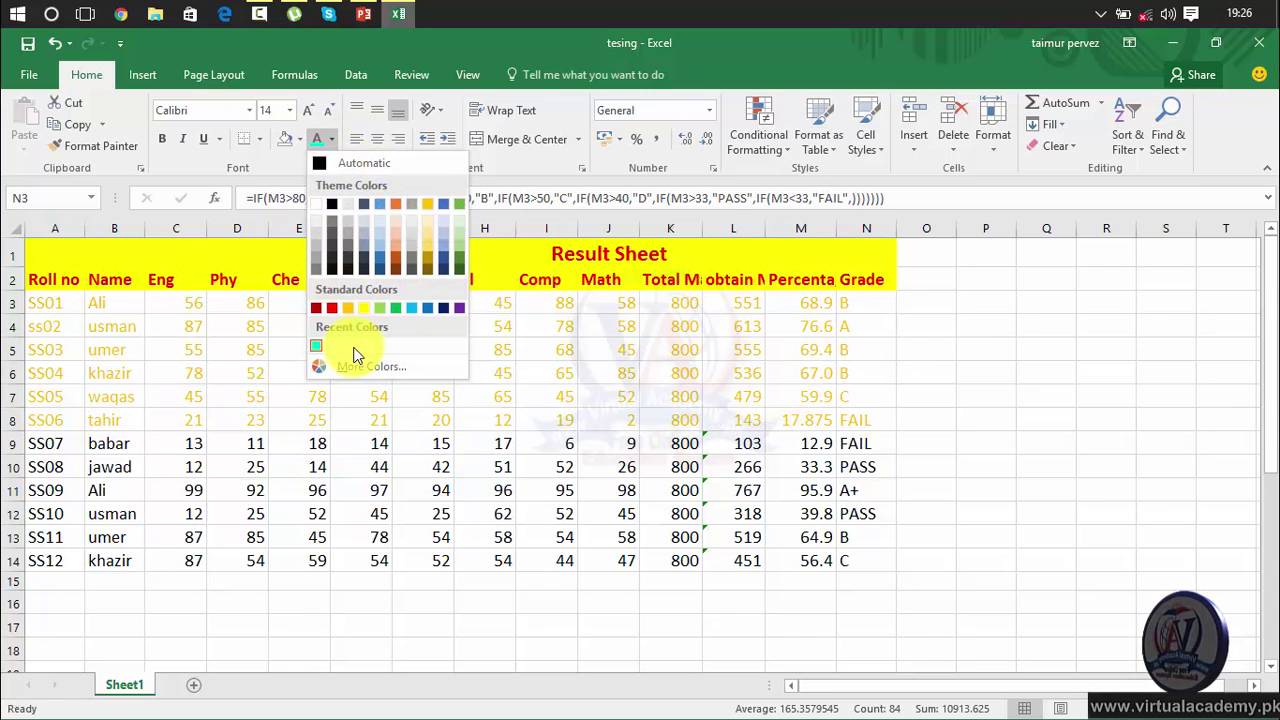
pyautogui.click(357, 166)
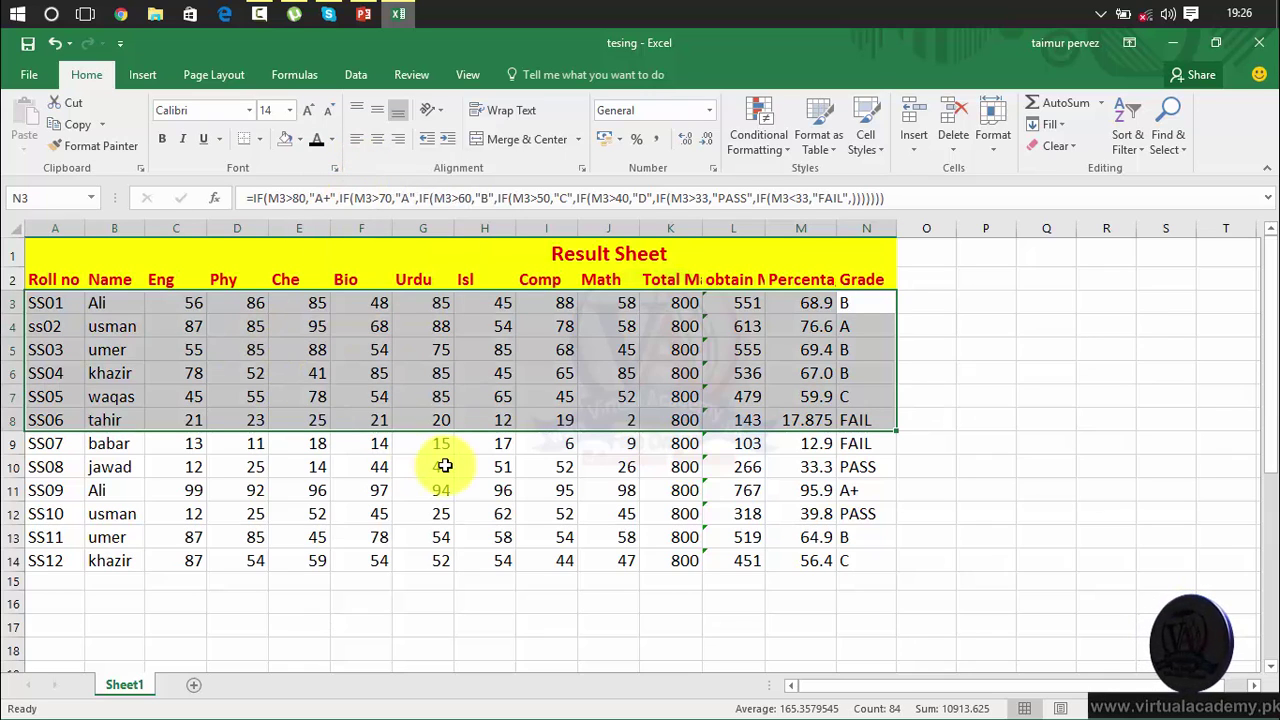
pyautogui.click(920, 462)
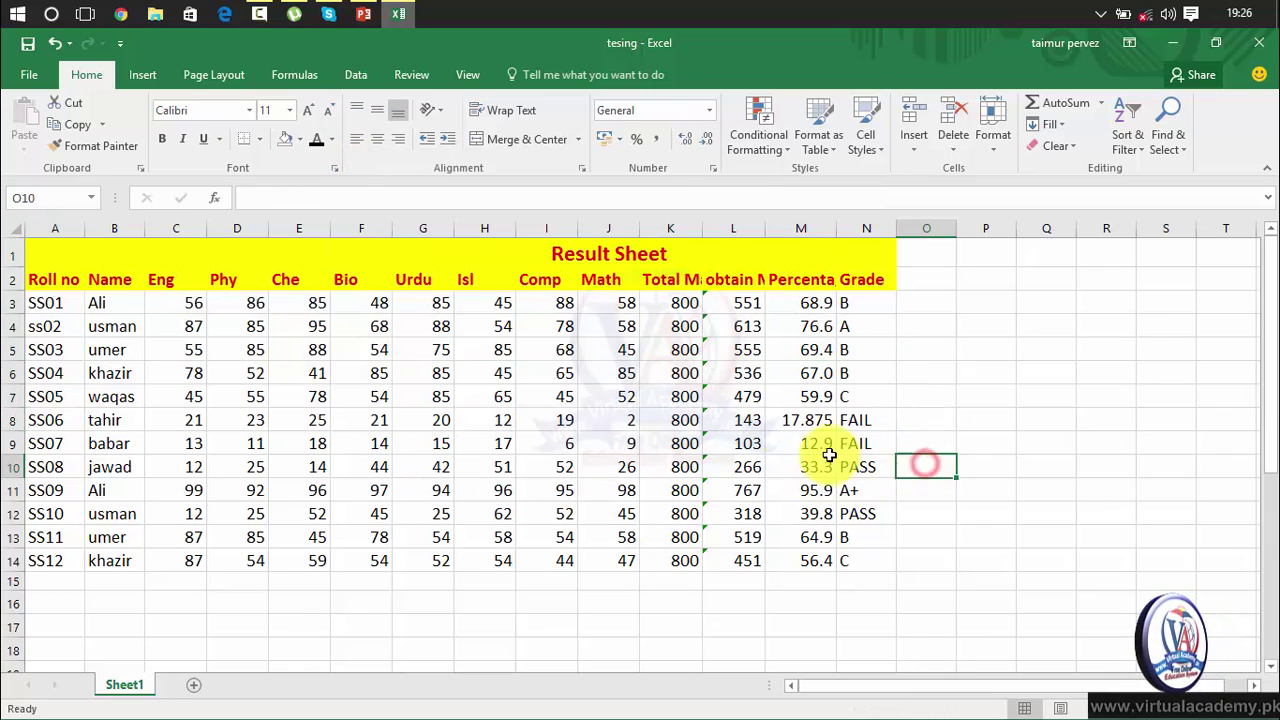
pyautogui.moveTo(40, 305)
pyautogui.mouseDown()
pyautogui.moveTo(671, 611)
pyautogui.moveTo(866, 580)
pyautogui.mouseUp()
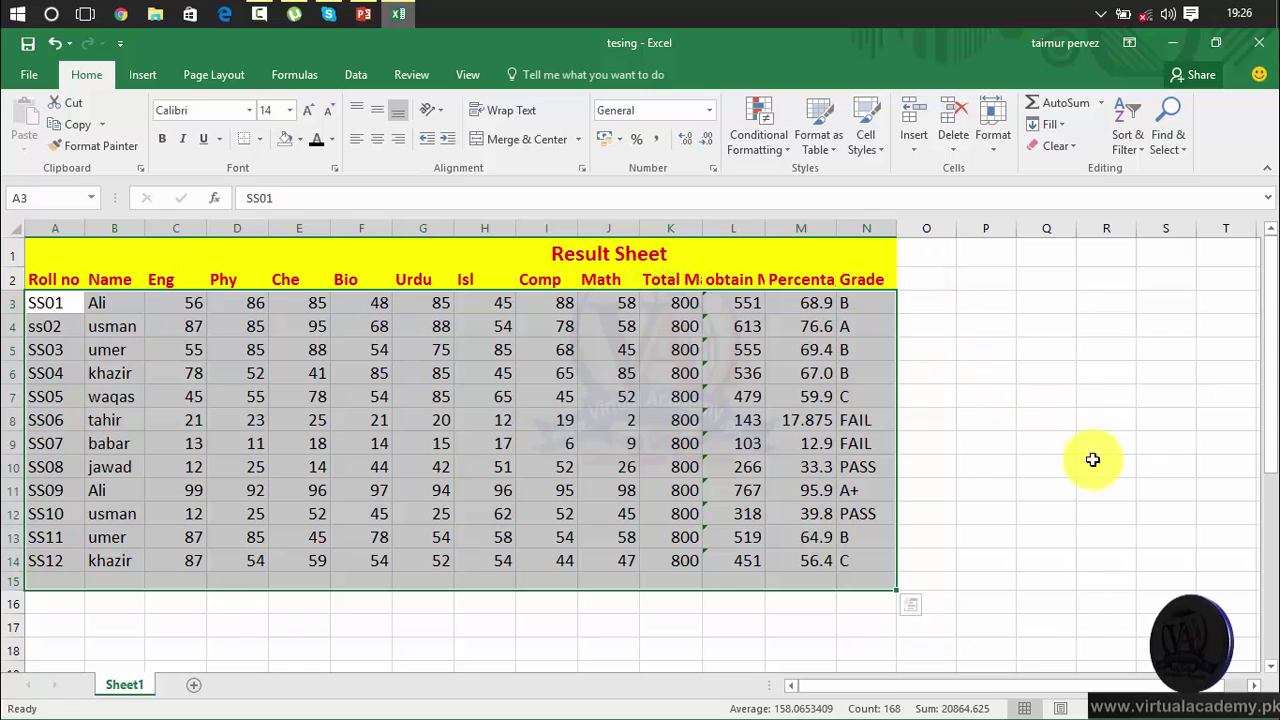
pyautogui.click(32, 78)
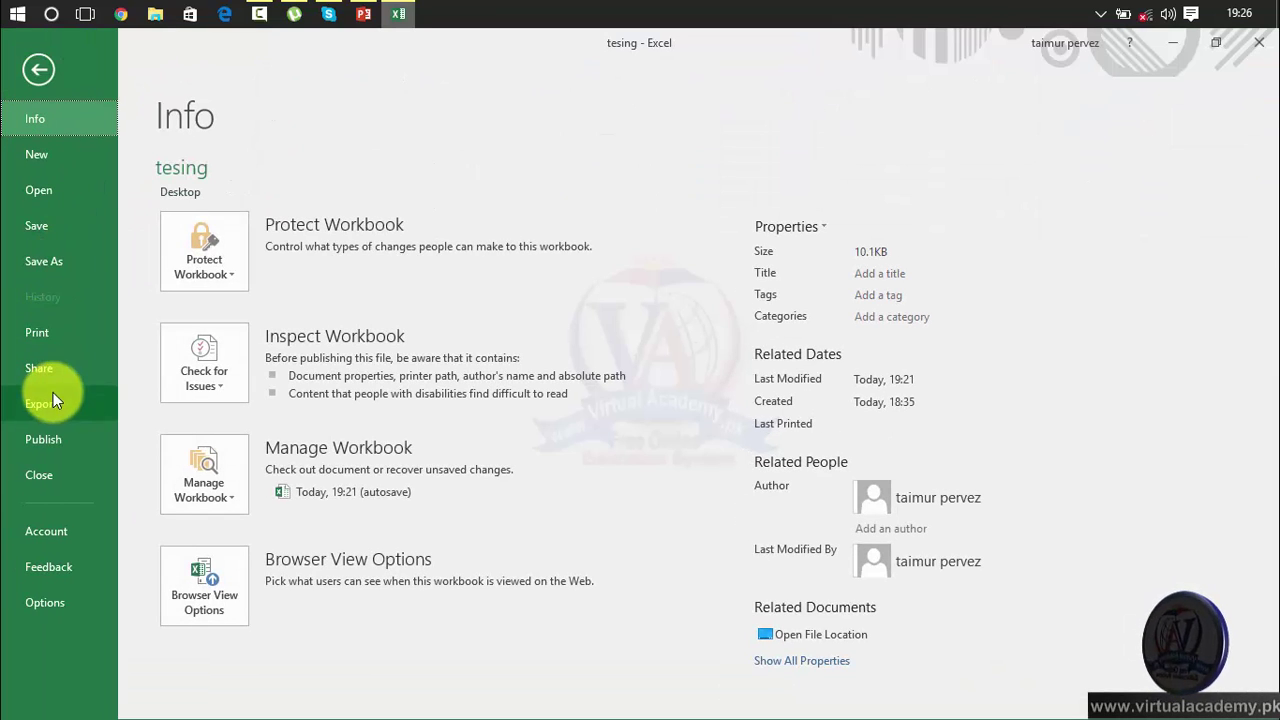
pyautogui.click(45, 330)
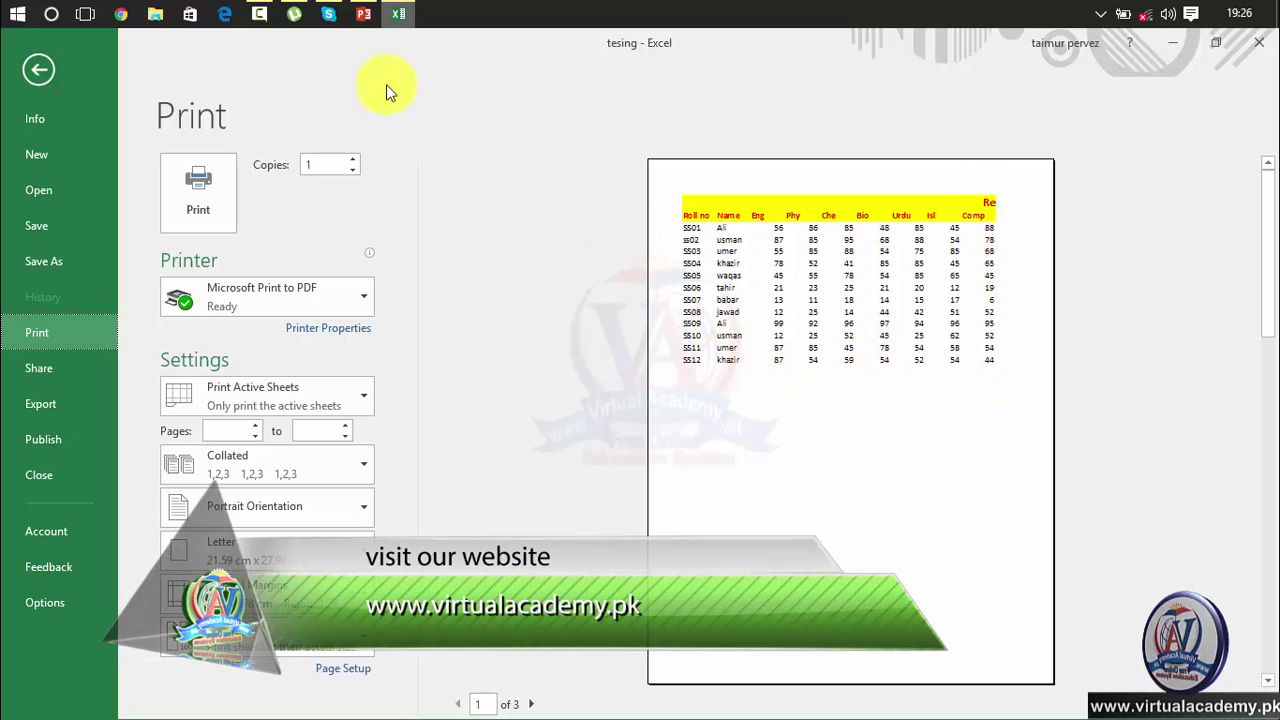
pyautogui.click(40, 70)
pyautogui.click(962, 306)
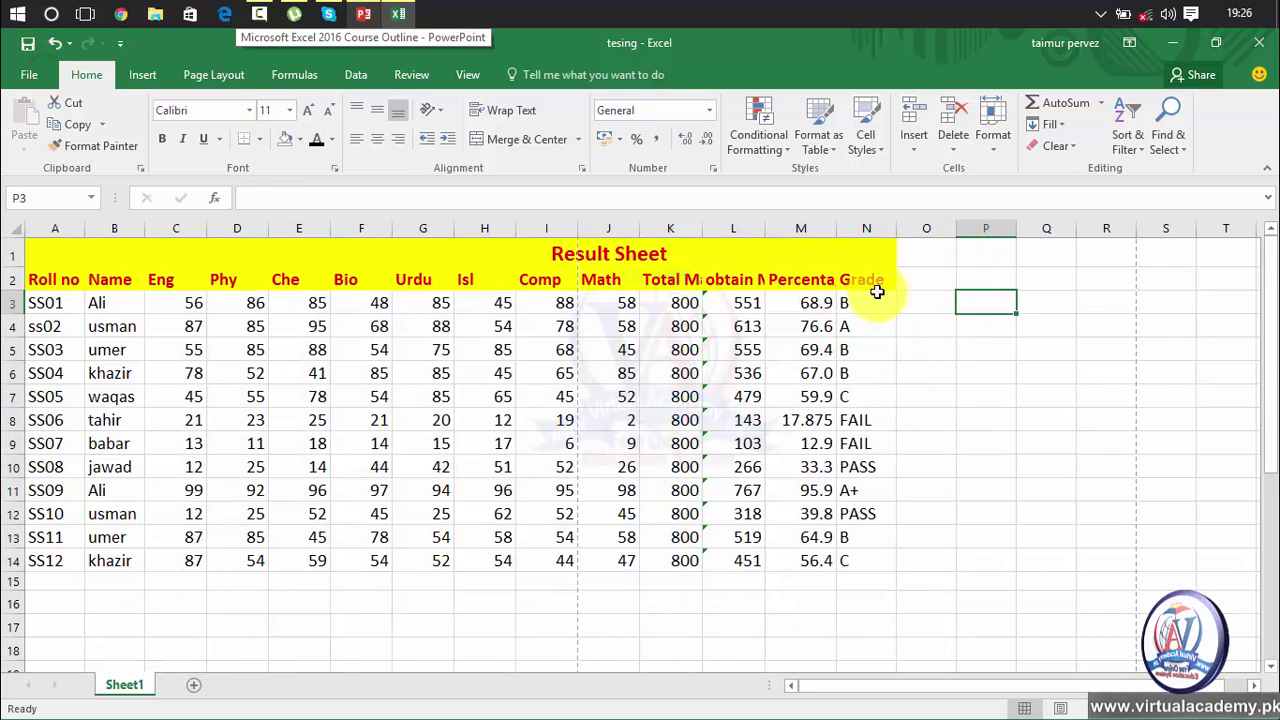
pyautogui.click(877, 259)
# Apply All Borders to the whole Result Sheet table A1:N14.
pyautogui.moveTo(877, 259)
pyautogui.mouseDown()
pyautogui.moveTo(120, 594)
pyautogui.moveTo(13, 603)
pyautogui.moveTo(15, 560)
pyautogui.mouseUp()
pyautogui.click(247, 590)
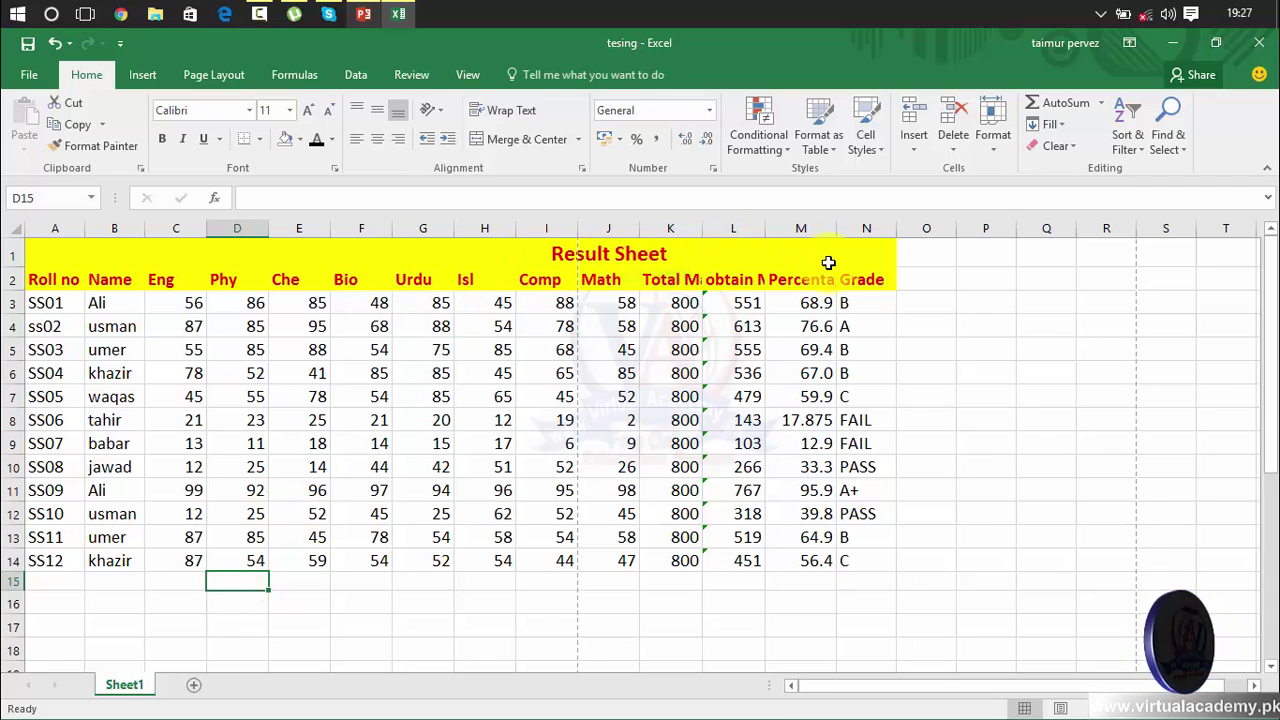
pyautogui.moveTo(863, 257)
pyautogui.mouseDown()
pyautogui.moveTo(80, 578)
pyautogui.moveTo(40, 566)
pyautogui.mouseUp()
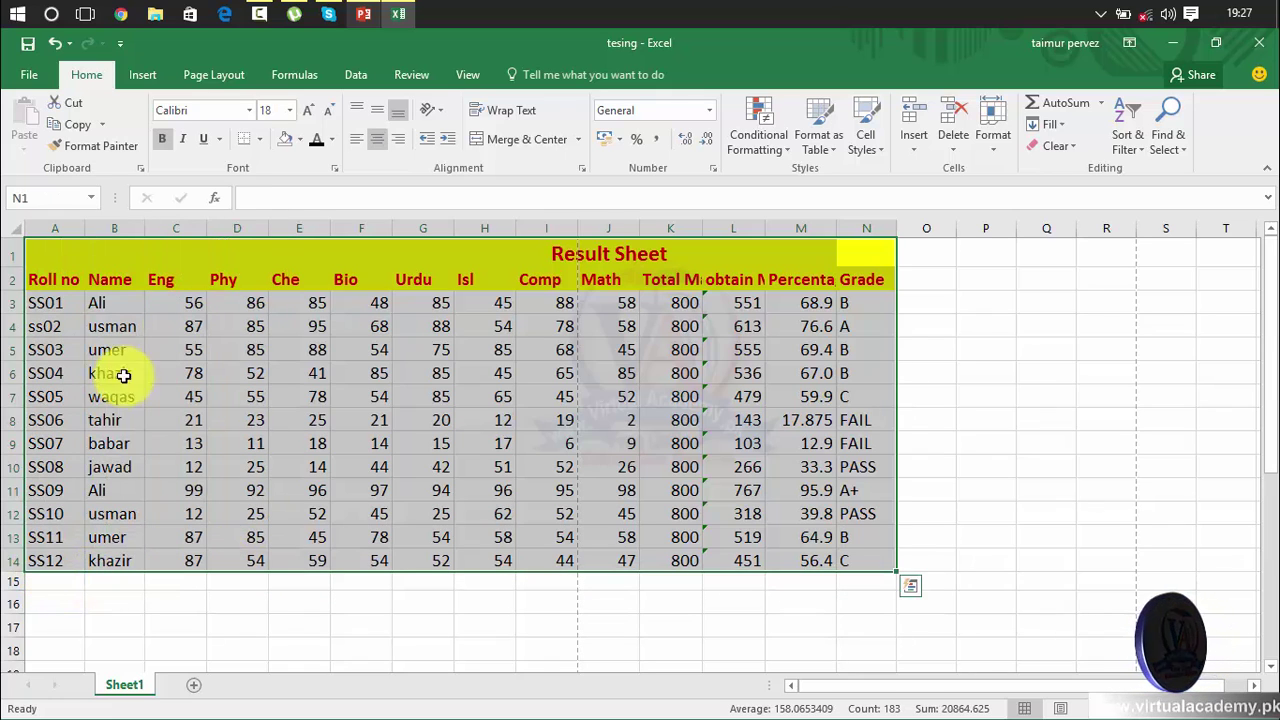
pyautogui.click(258, 139)
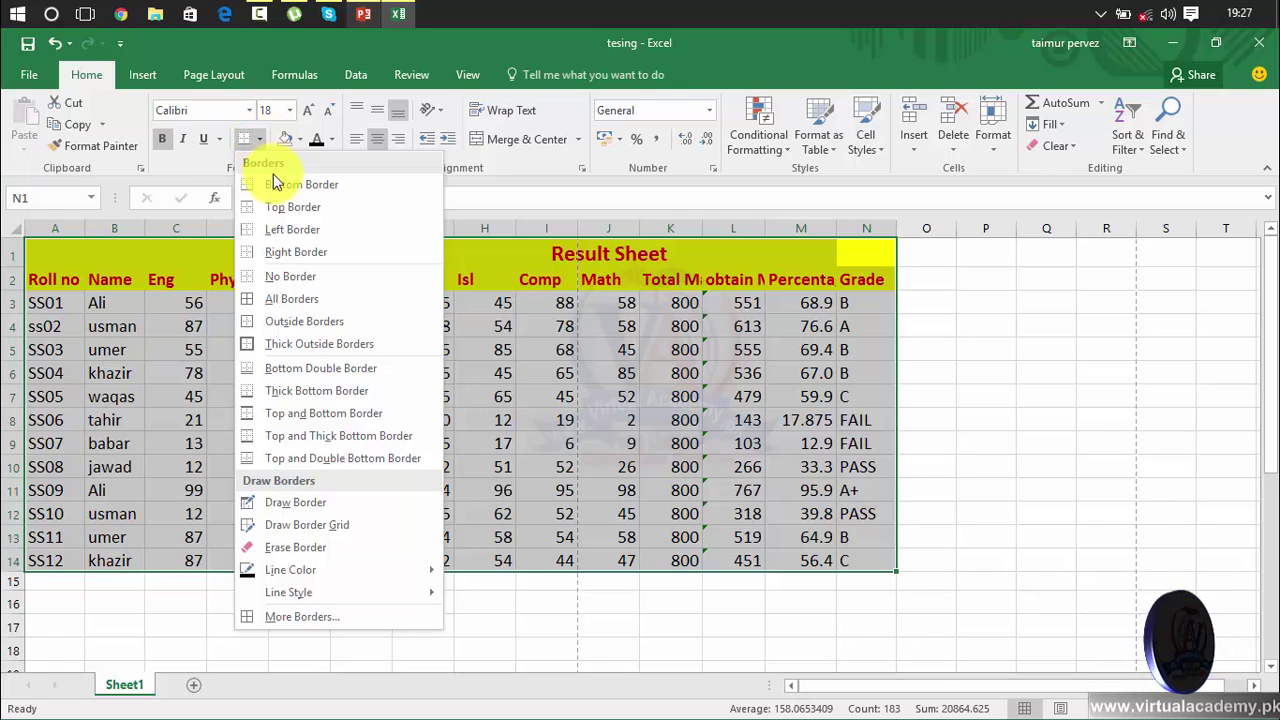
pyautogui.click(293, 309)
pyautogui.moveTo(985, 326); pyautogui.dragTo(1125, 391)
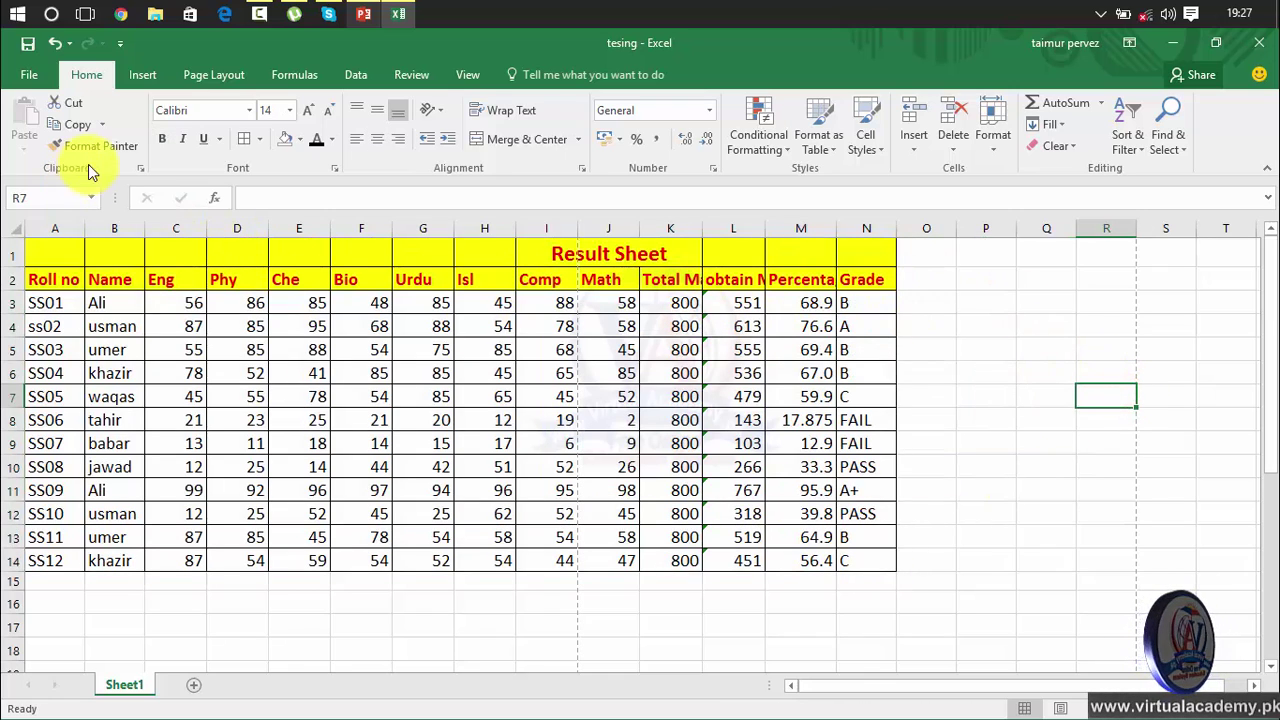
pyautogui.click(31, 72)
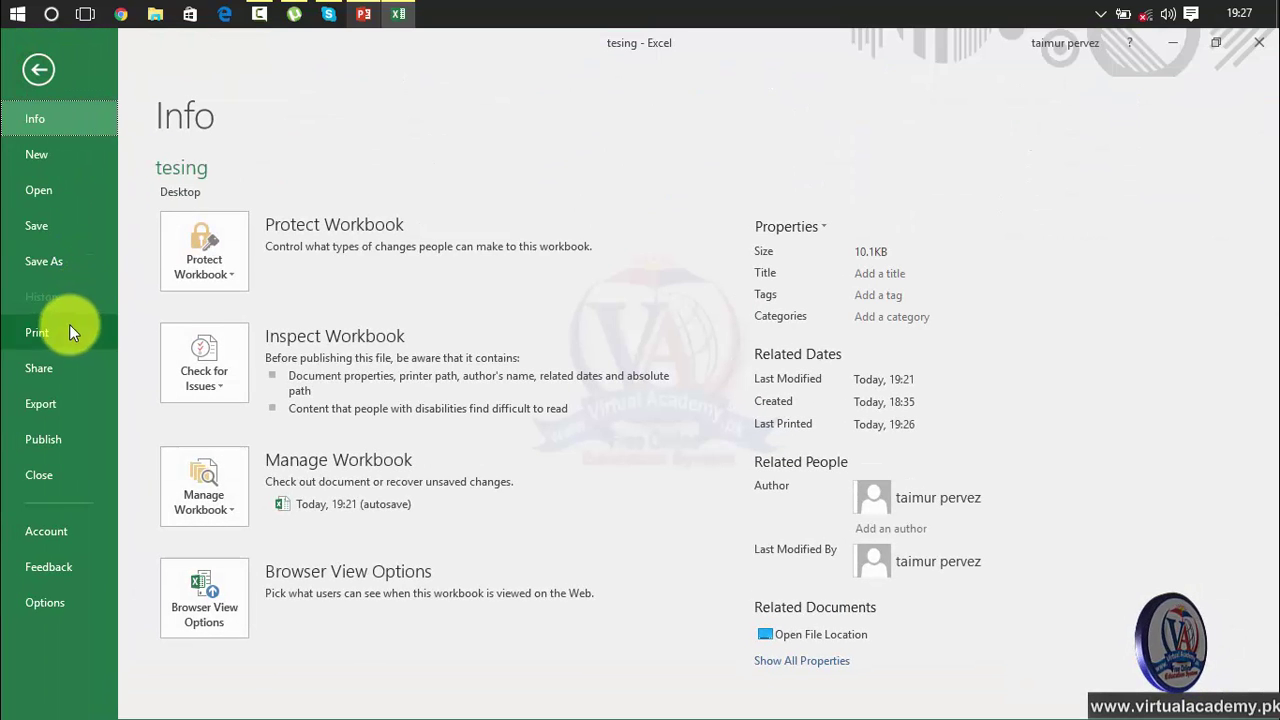
pyautogui.click(59, 332)
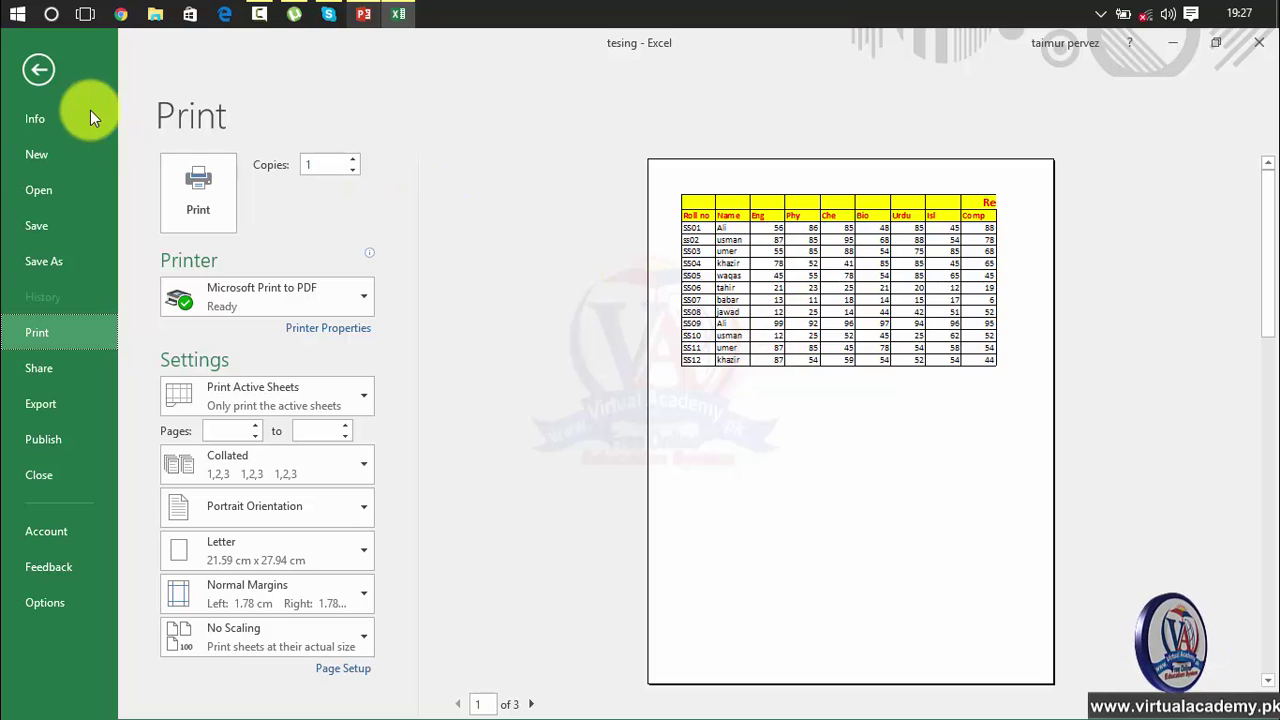
pyautogui.click(38, 70)
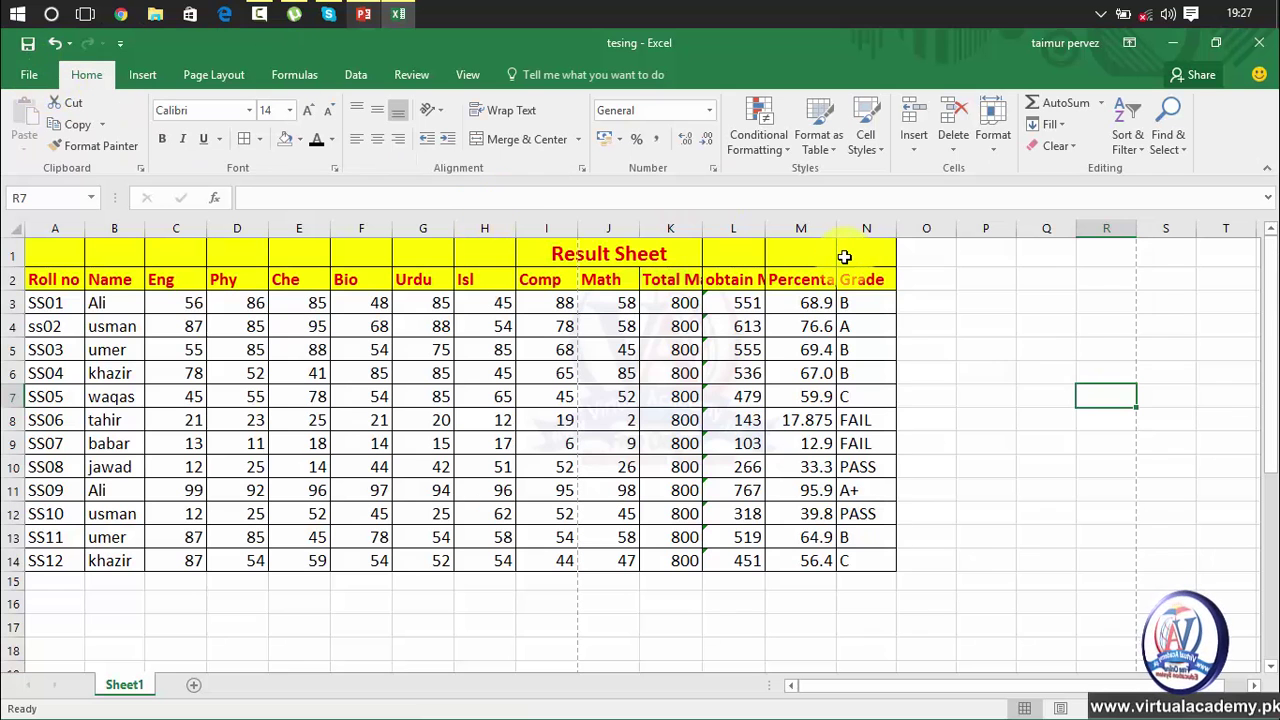
# Apply No Border to A1:N14, then select header row 2.
pyautogui.moveTo(845, 257)
pyautogui.mouseDown()
pyautogui.moveTo(36, 573)
pyautogui.moveTo(34, 560)
pyautogui.mouseUp()
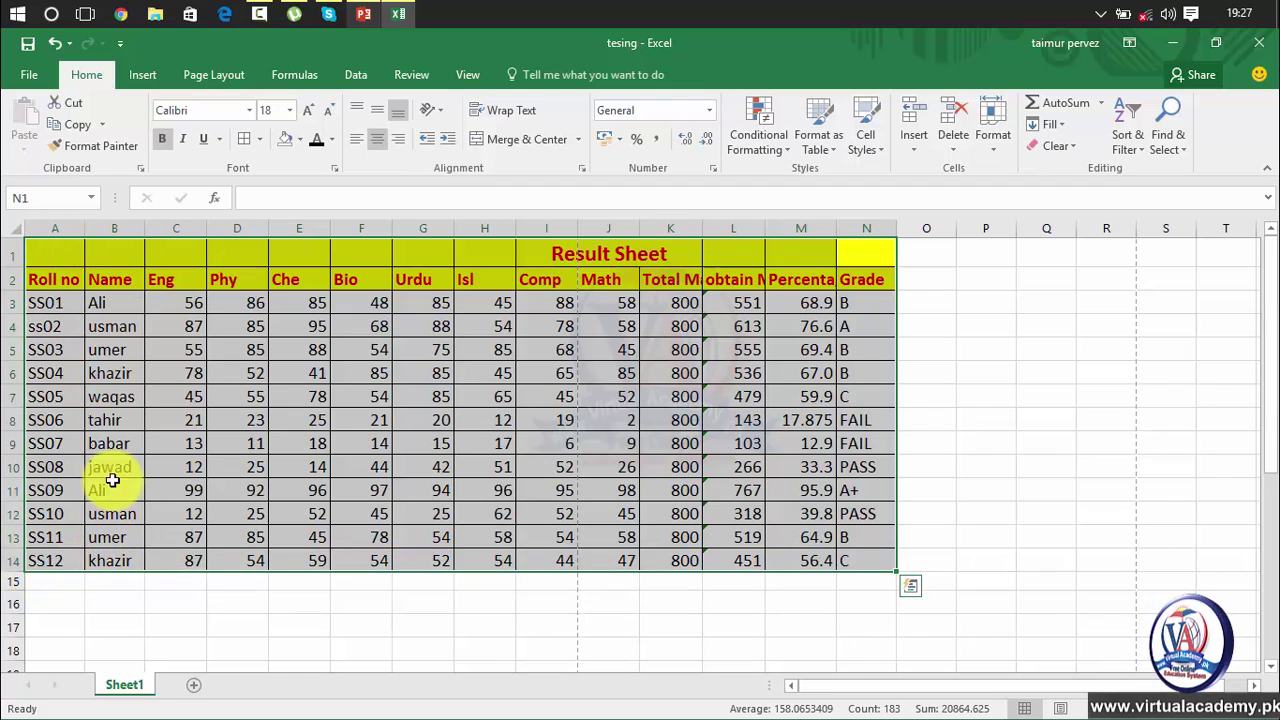
pyautogui.click(259, 145)
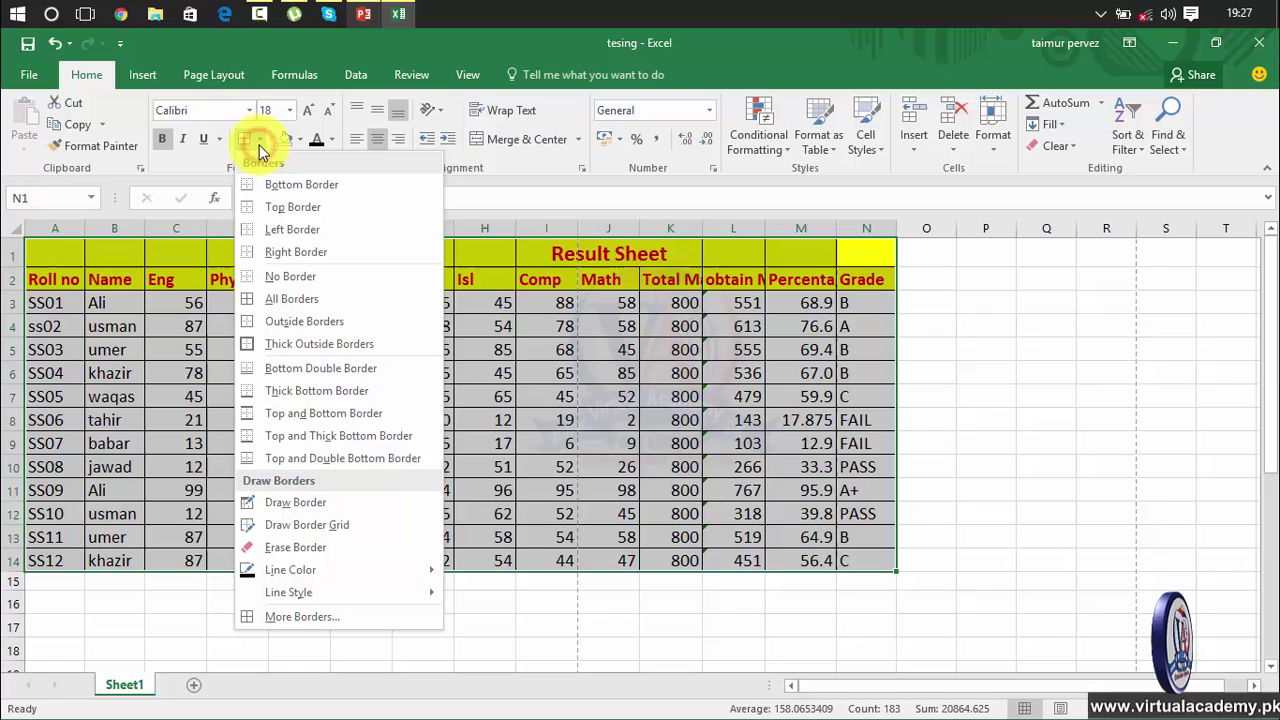
pyautogui.click(286, 299)
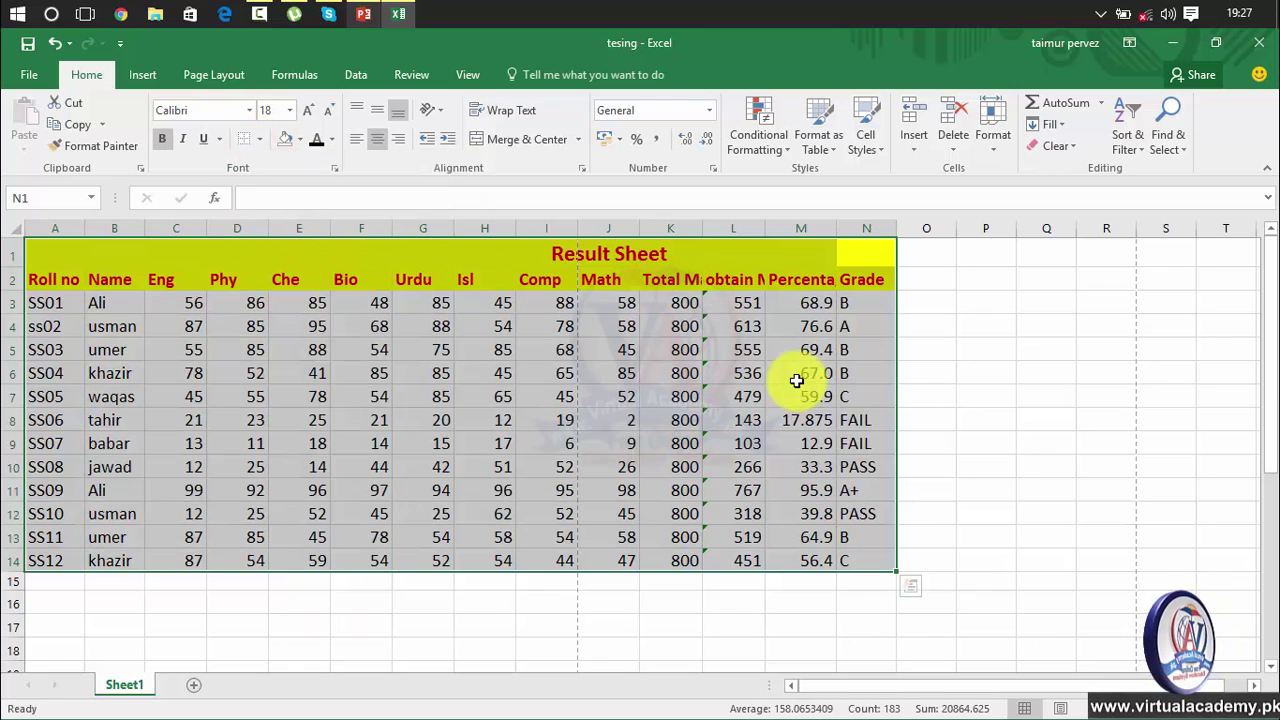
pyautogui.click(933, 398)
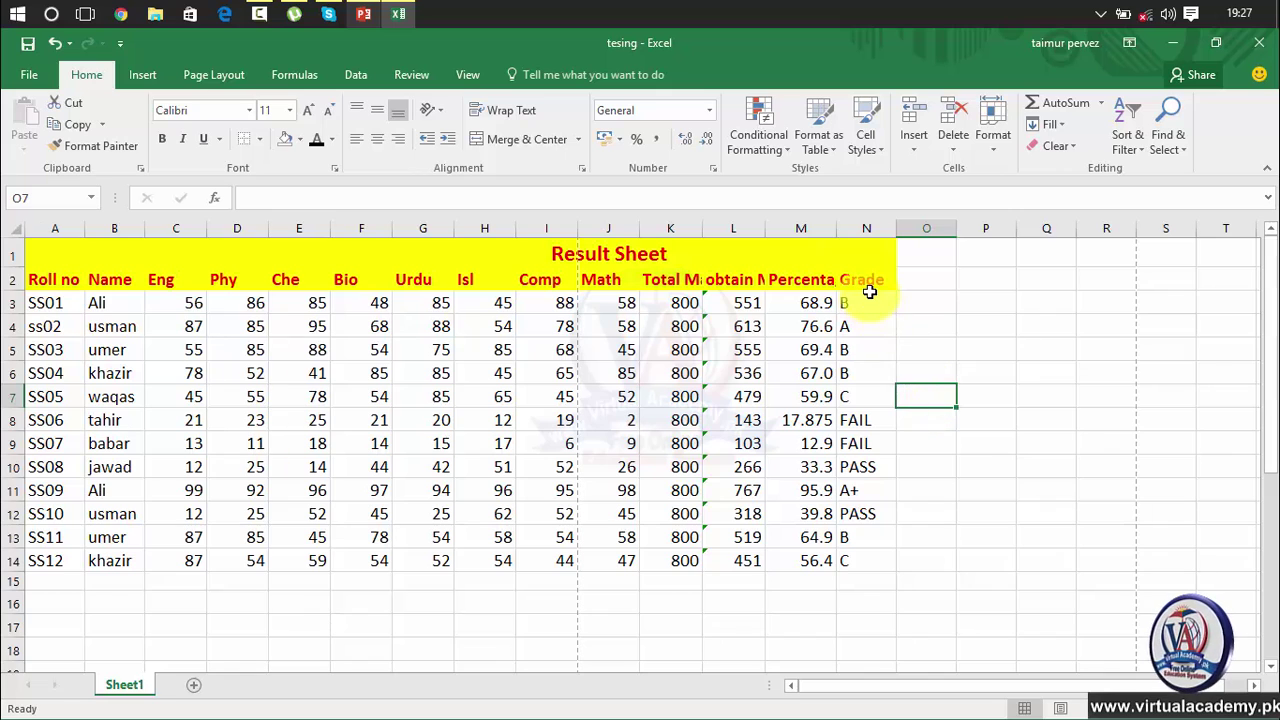
pyautogui.moveTo(870, 291)
pyautogui.mouseDown()
pyautogui.moveTo(586, 279)
pyautogui.moveTo(213, 299)
pyautogui.moveTo(27, 277)
pyautogui.mouseUp()
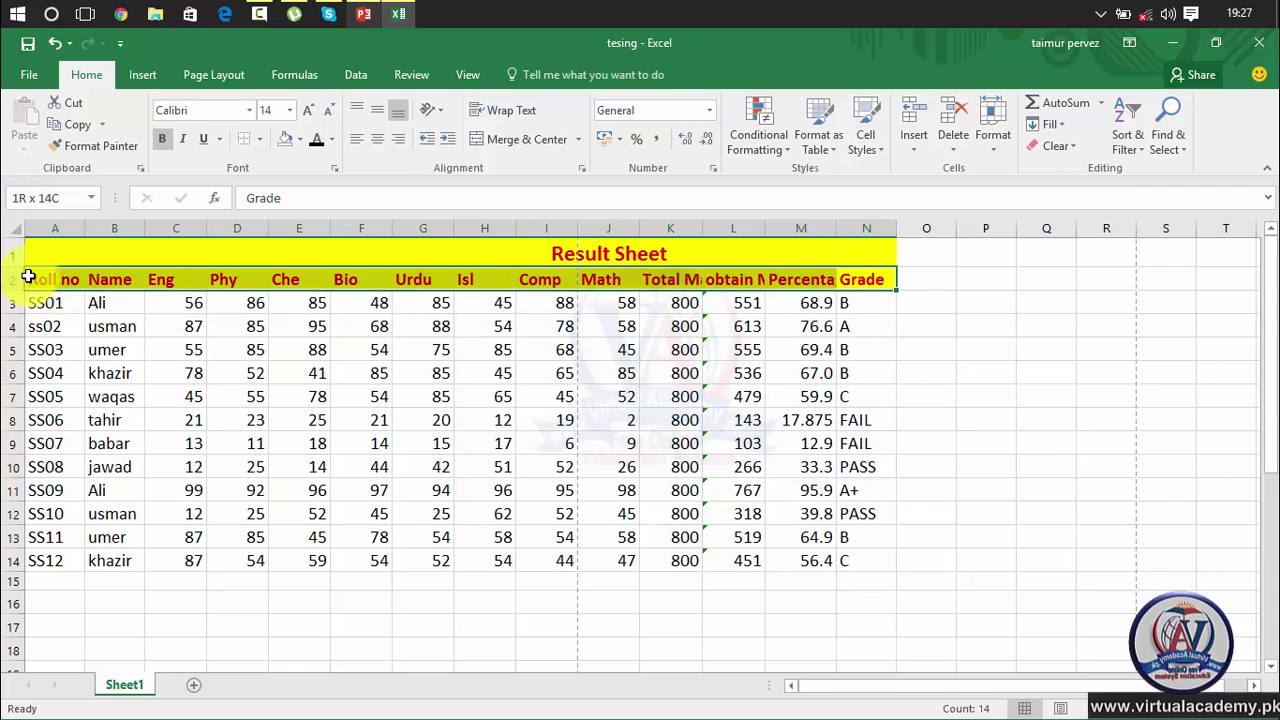
pyautogui.click(258, 146)
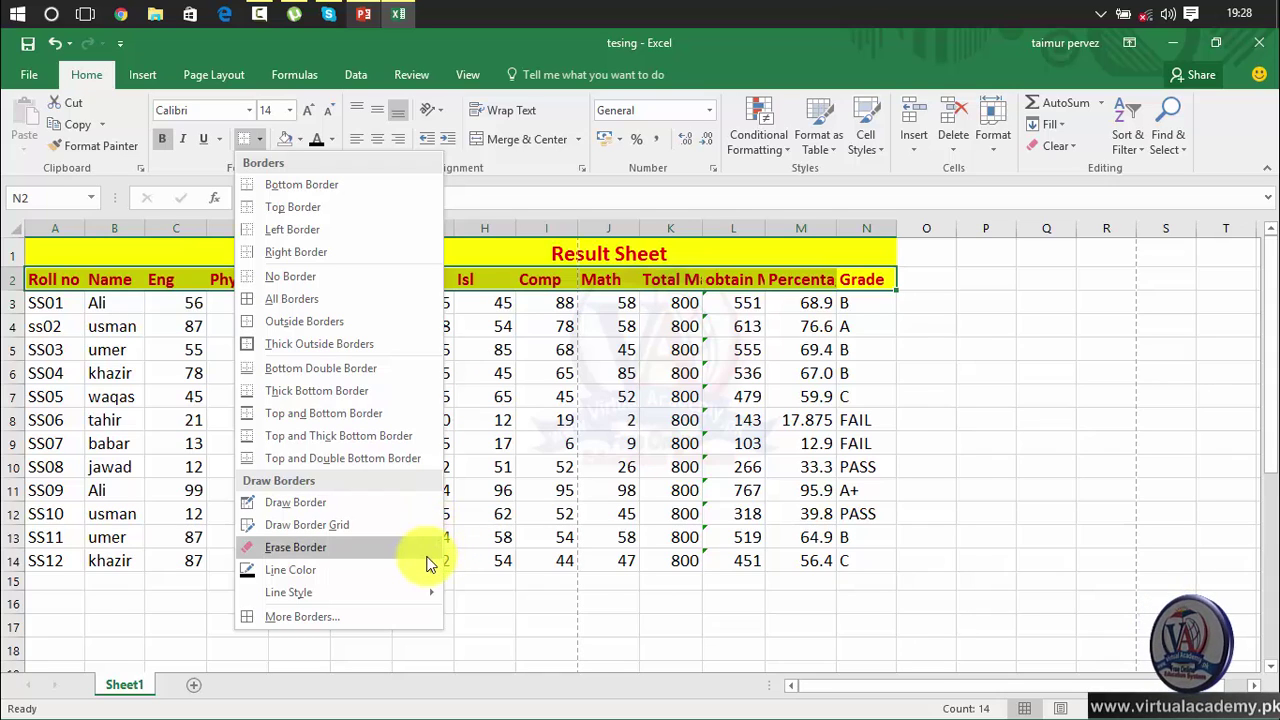
pyautogui.moveTo(421, 575)
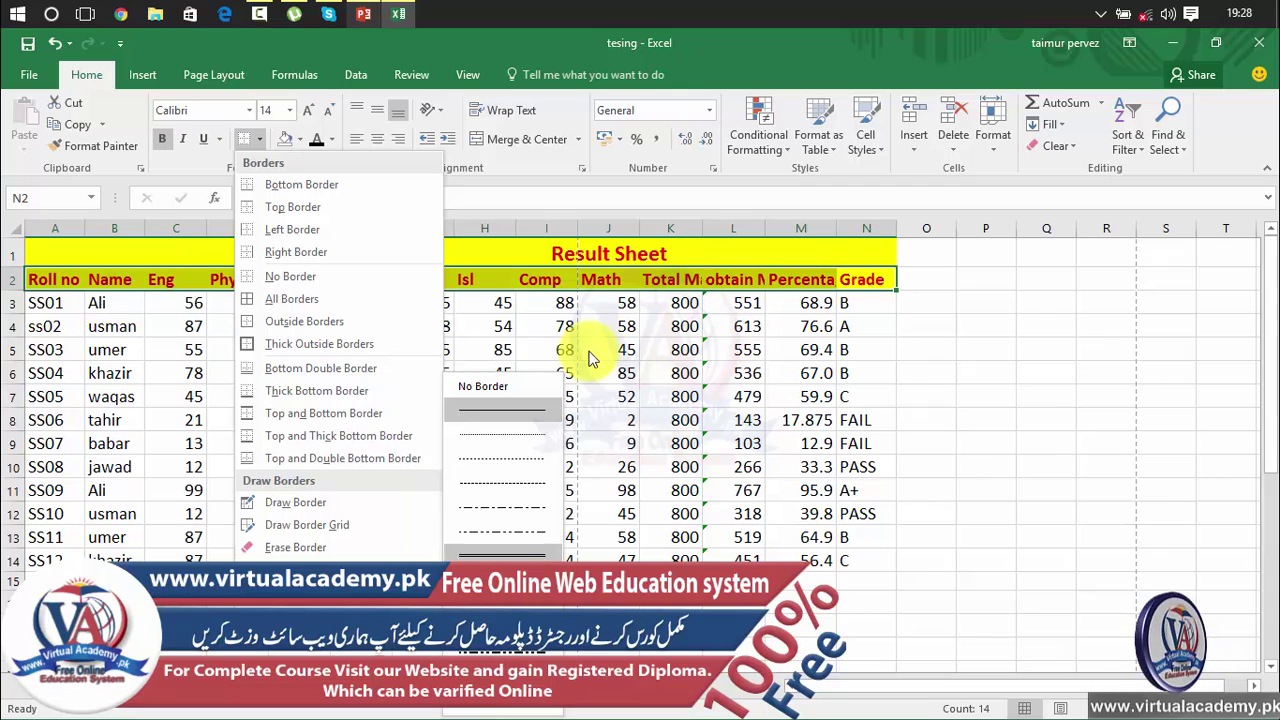
pyautogui.click(645, 302)
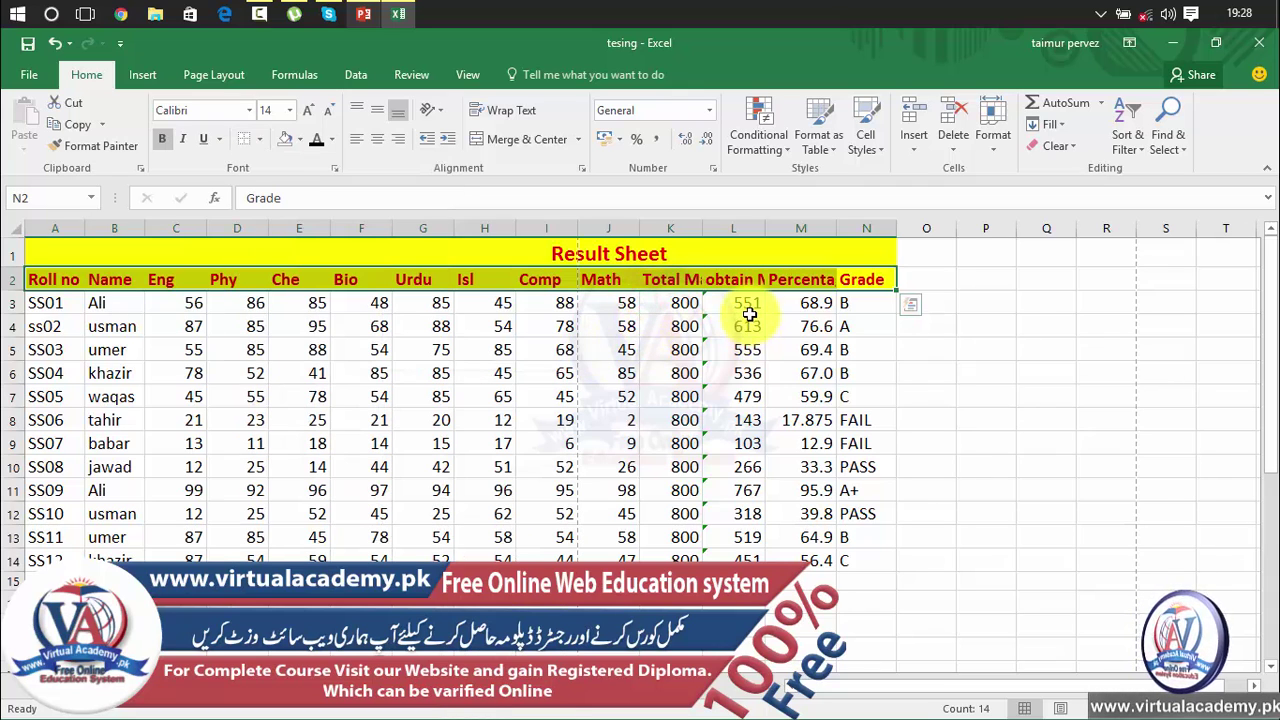
pyautogui.moveTo(748, 310)
pyautogui.mouseDown()
pyautogui.moveTo(859, 543)
pyautogui.moveTo(850, 562)
pyautogui.mouseUp()
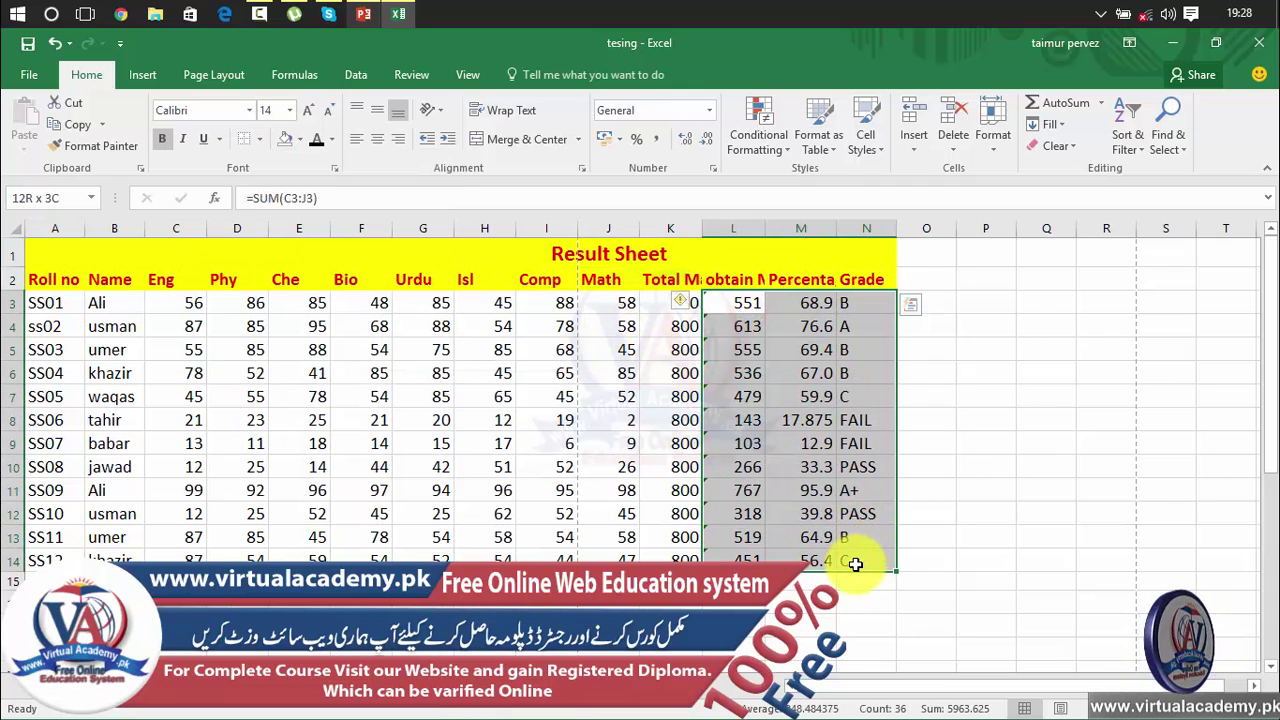
# Apply All Borders to L3:N14 and hand-draw border lines across F:I and around H6:H11.
pyautogui.click(258, 145)
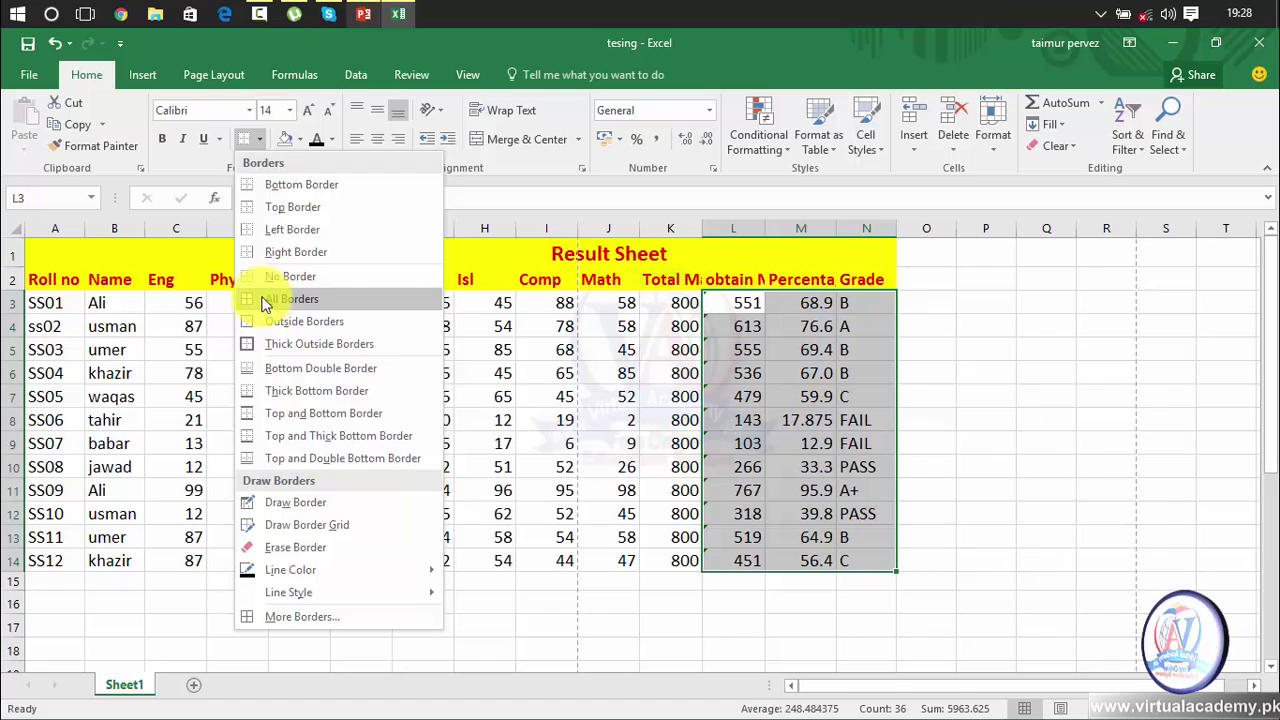
pyautogui.click(283, 300)
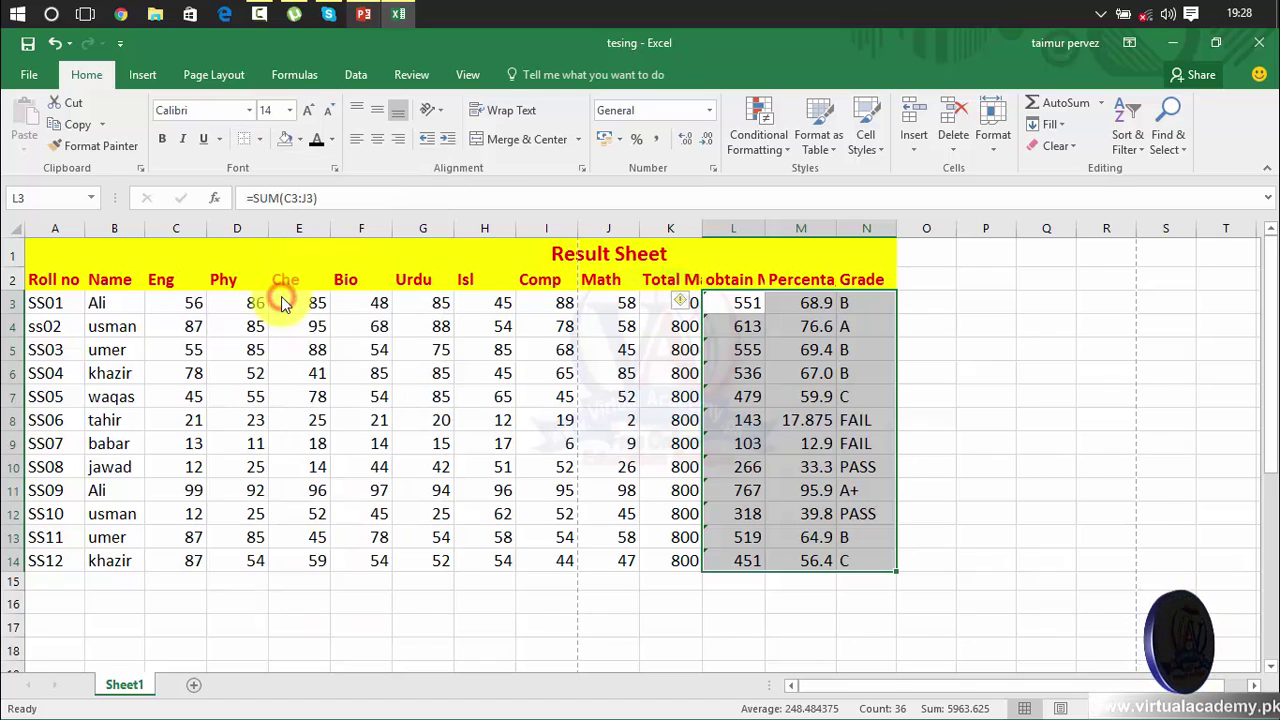
pyautogui.click(260, 145)
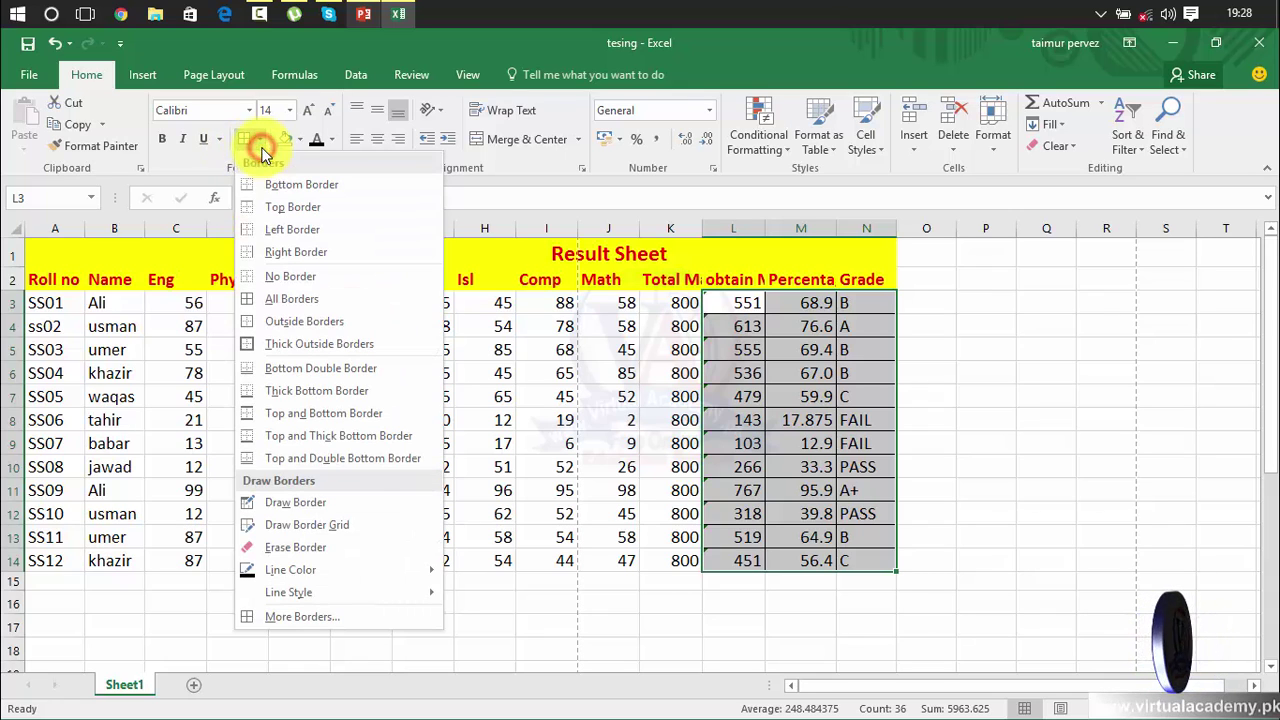
pyautogui.click(365, 505)
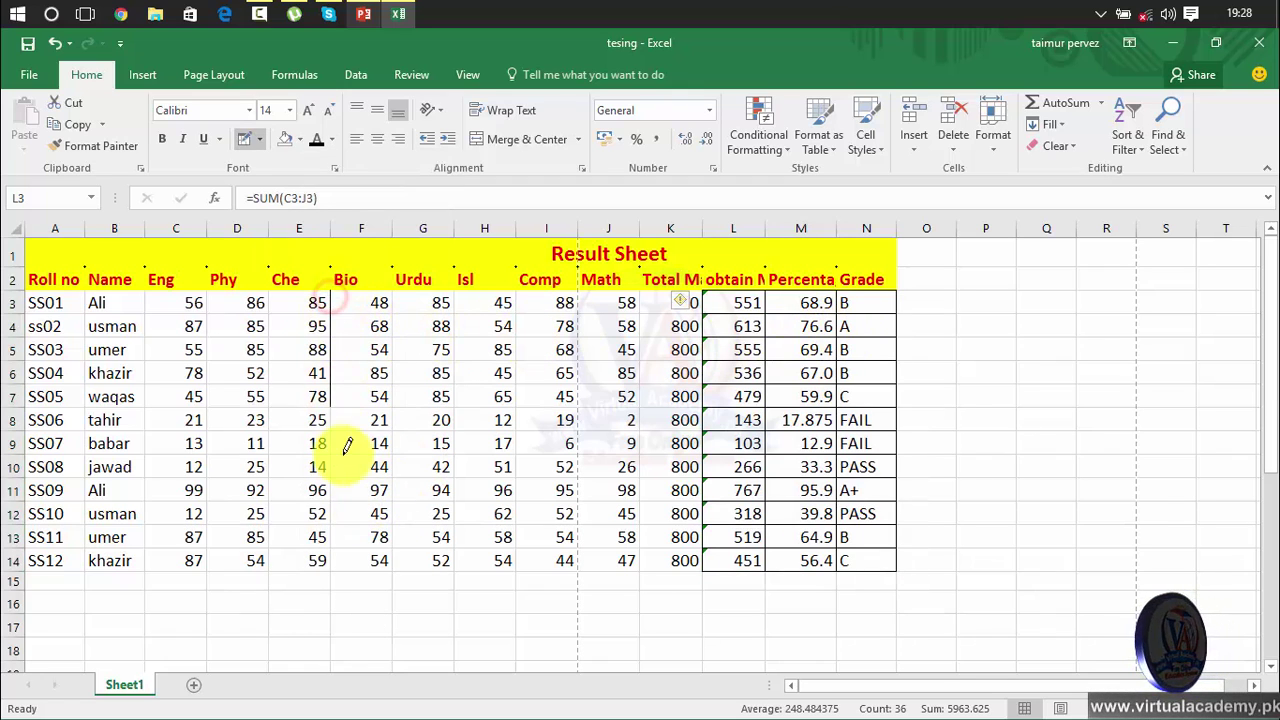
pyautogui.moveTo(331, 293)
pyautogui.mouseDown()
pyautogui.moveTo(345, 560)
pyautogui.moveTo(560, 373)
pyautogui.moveTo(563, 294)
pyautogui.mouseUp()
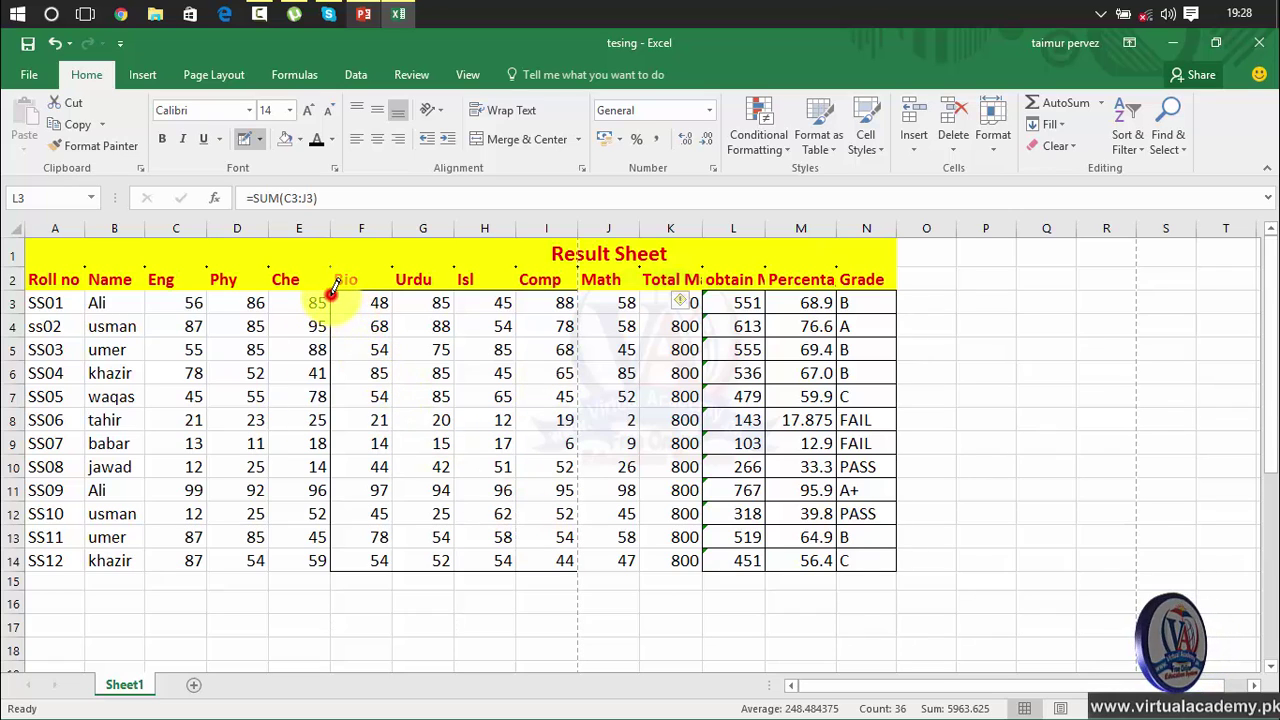
pyautogui.moveTo(332, 288); pyautogui.dragTo(576, 338)
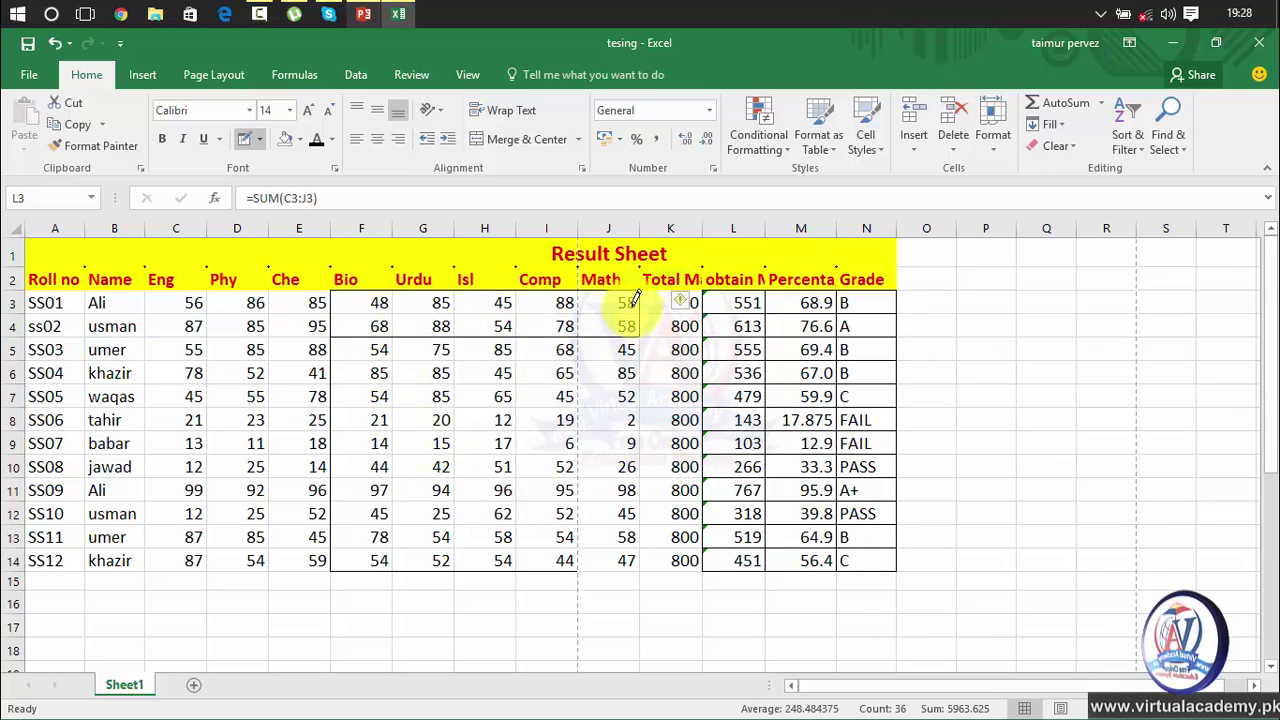
pyautogui.moveTo(456, 373)
pyautogui.mouseDown()
pyautogui.moveTo(548, 426)
pyautogui.moveTo(526, 486)
pyautogui.mouseUp()
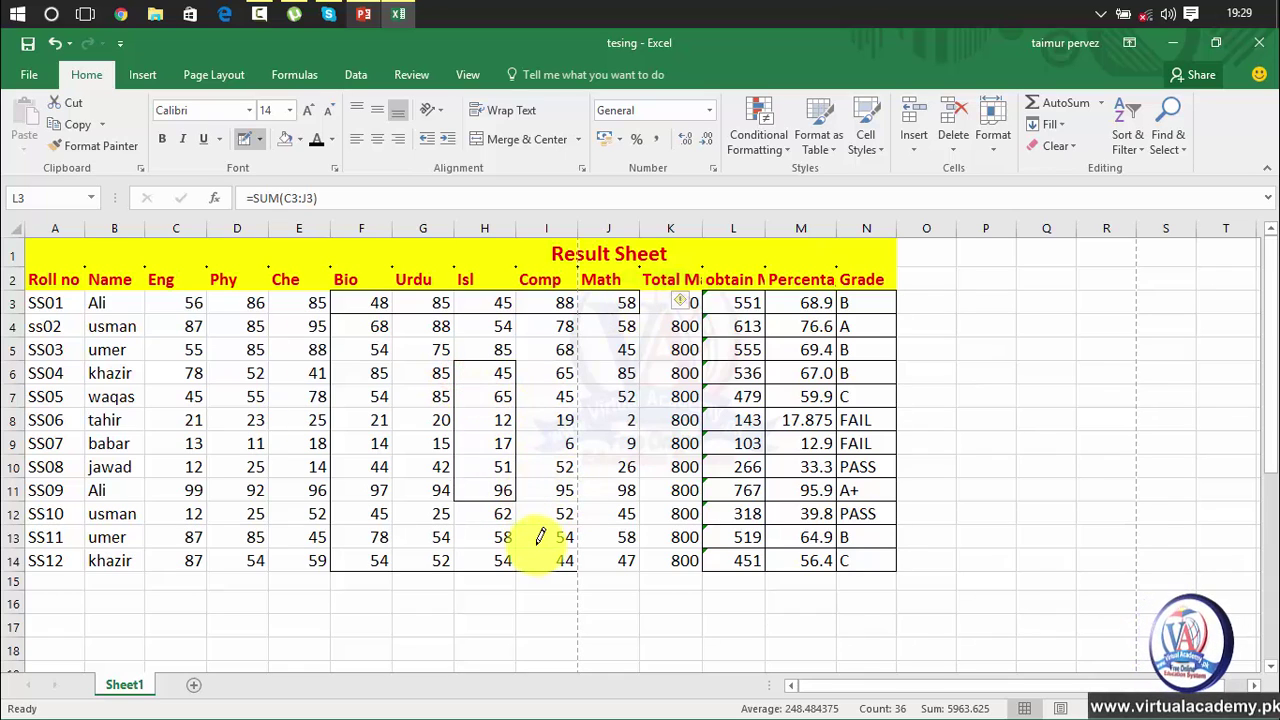
# Stop drawing borders and select the range L3:N14.
pyautogui.press('Escape')
pyautogui.click(543, 420)
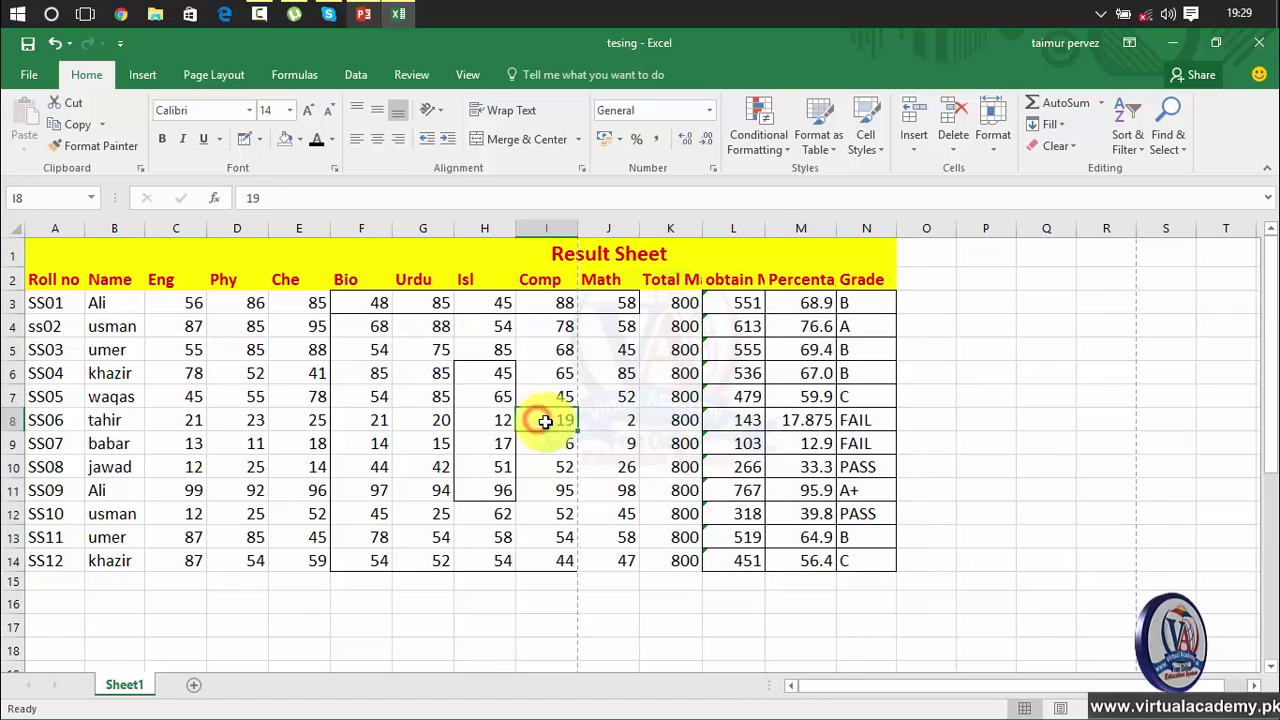
pyautogui.click(578, 484)
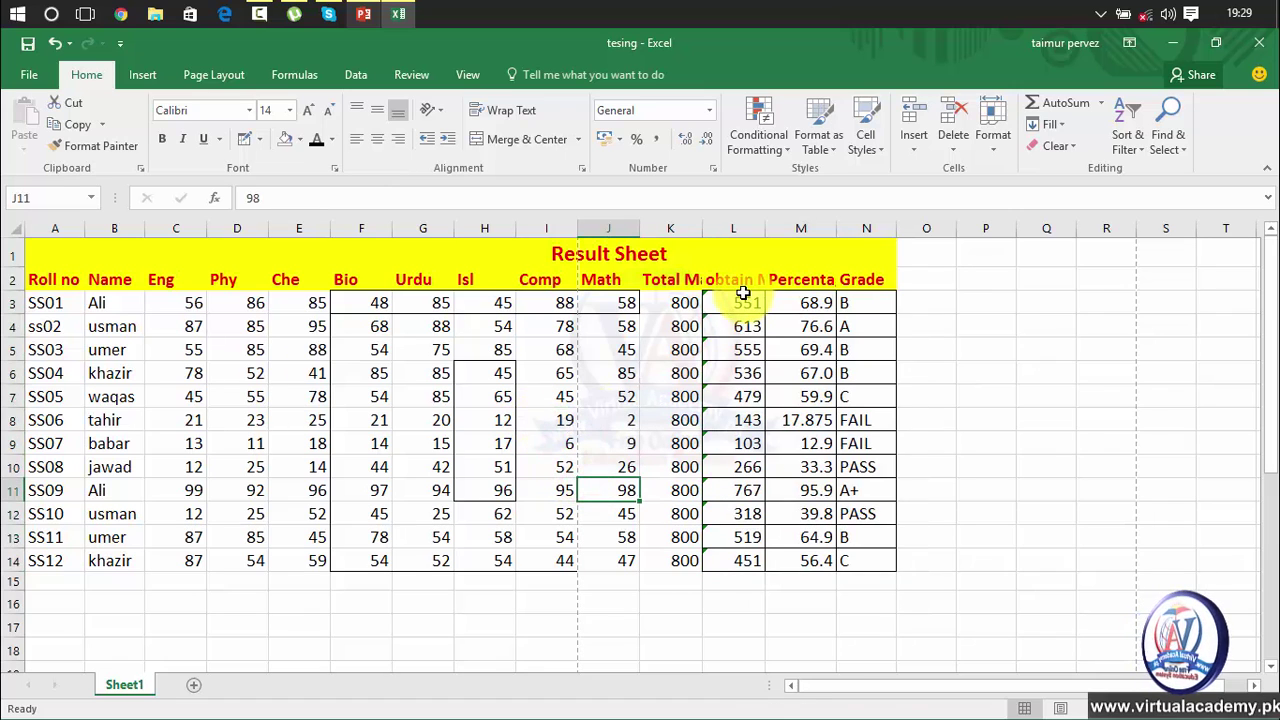
pyautogui.moveTo(743, 298); pyautogui.dragTo(872, 565)
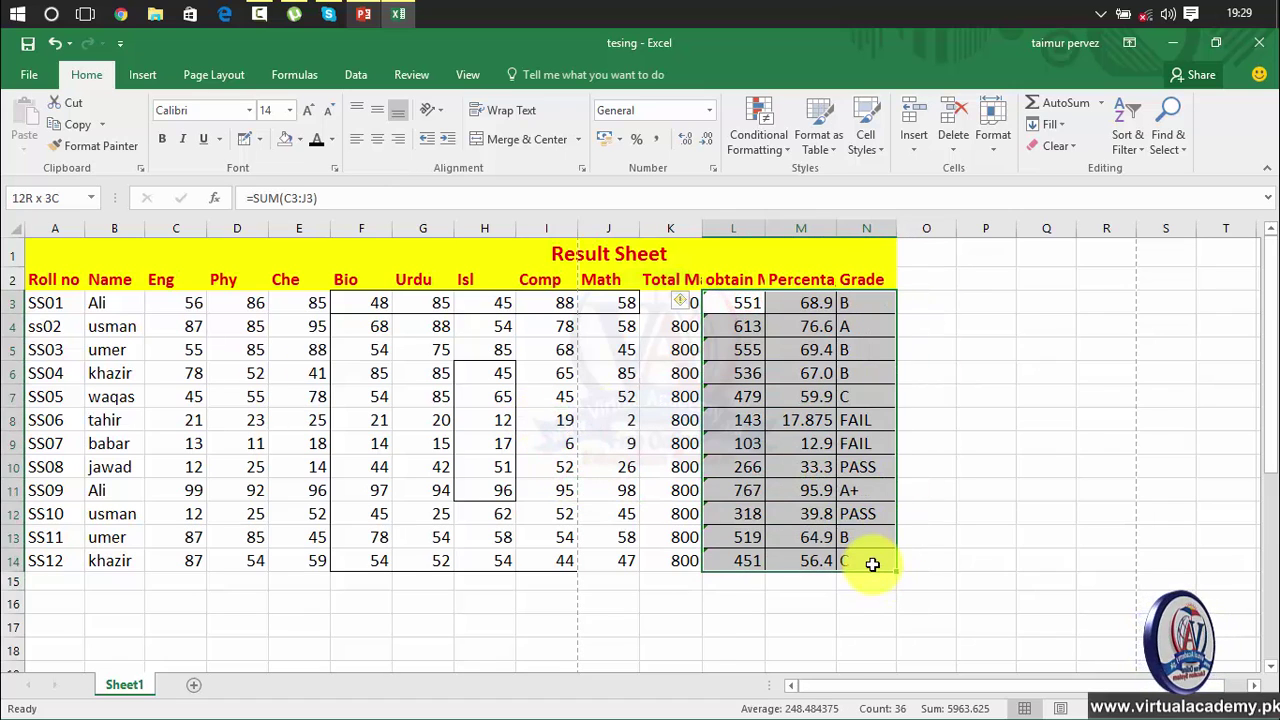
# Draw a border grid over the names and Eng and Phy marks in B3:D11.
pyautogui.click(259, 139)
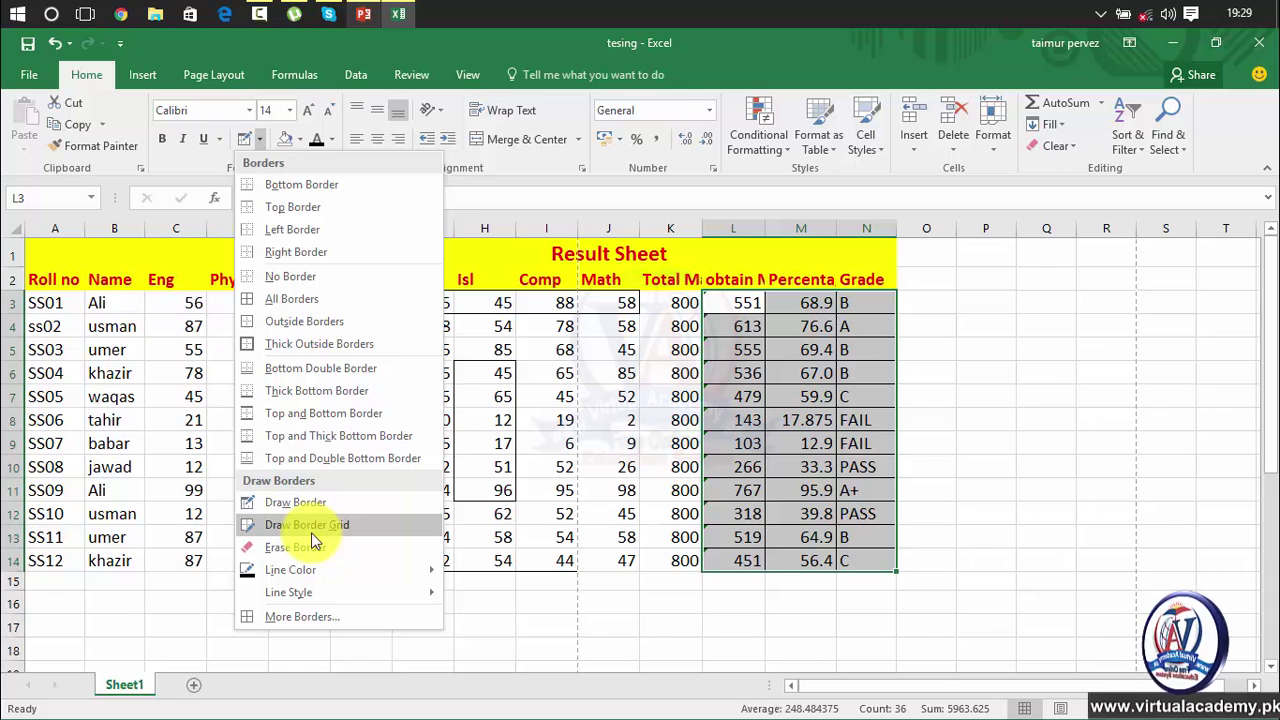
pyautogui.click(311, 530)
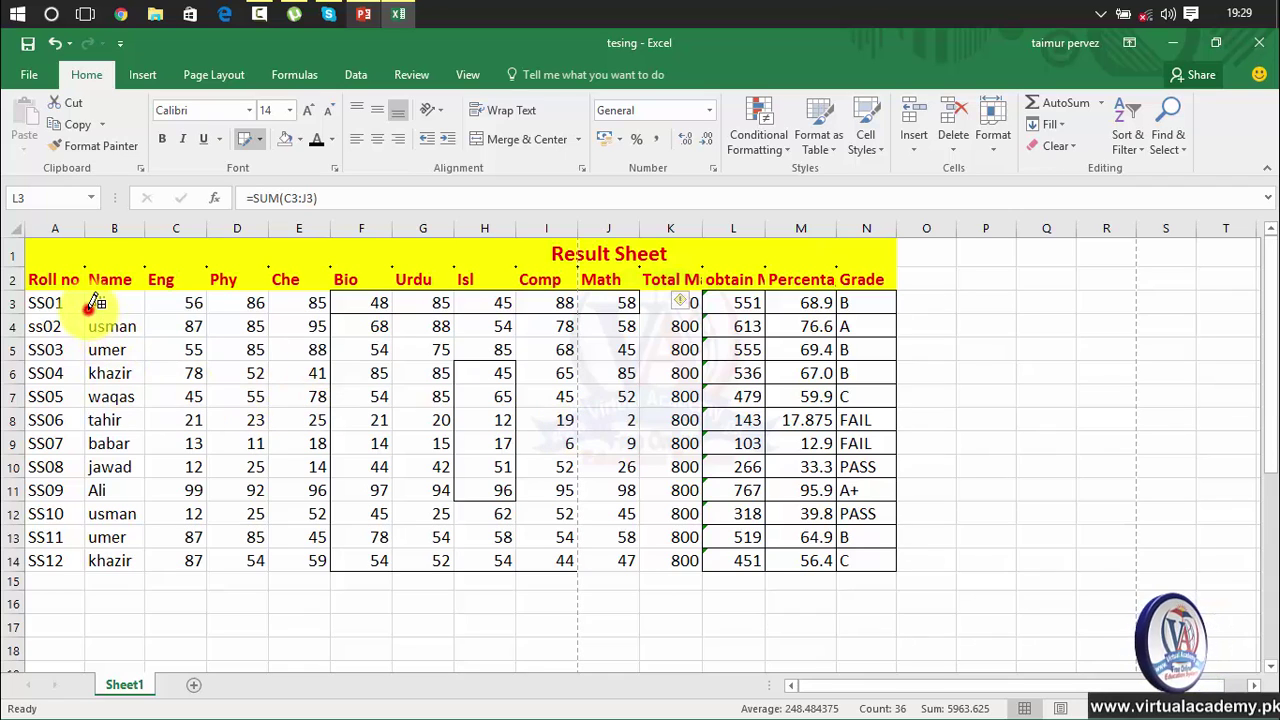
pyautogui.moveTo(90, 307)
pyautogui.mouseDown()
pyautogui.moveTo(217, 382)
pyautogui.moveTo(243, 488)
pyautogui.mouseUp()
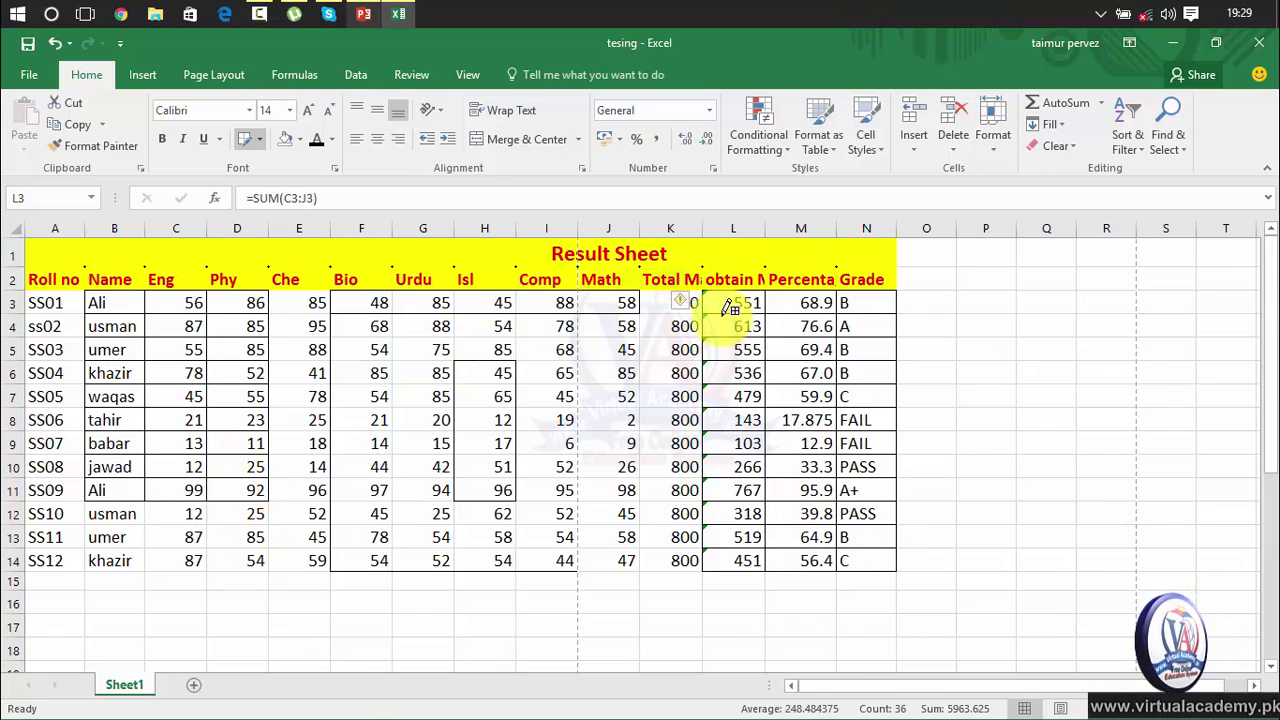
pyautogui.hotkey('ctrl', 'shift', 'End')
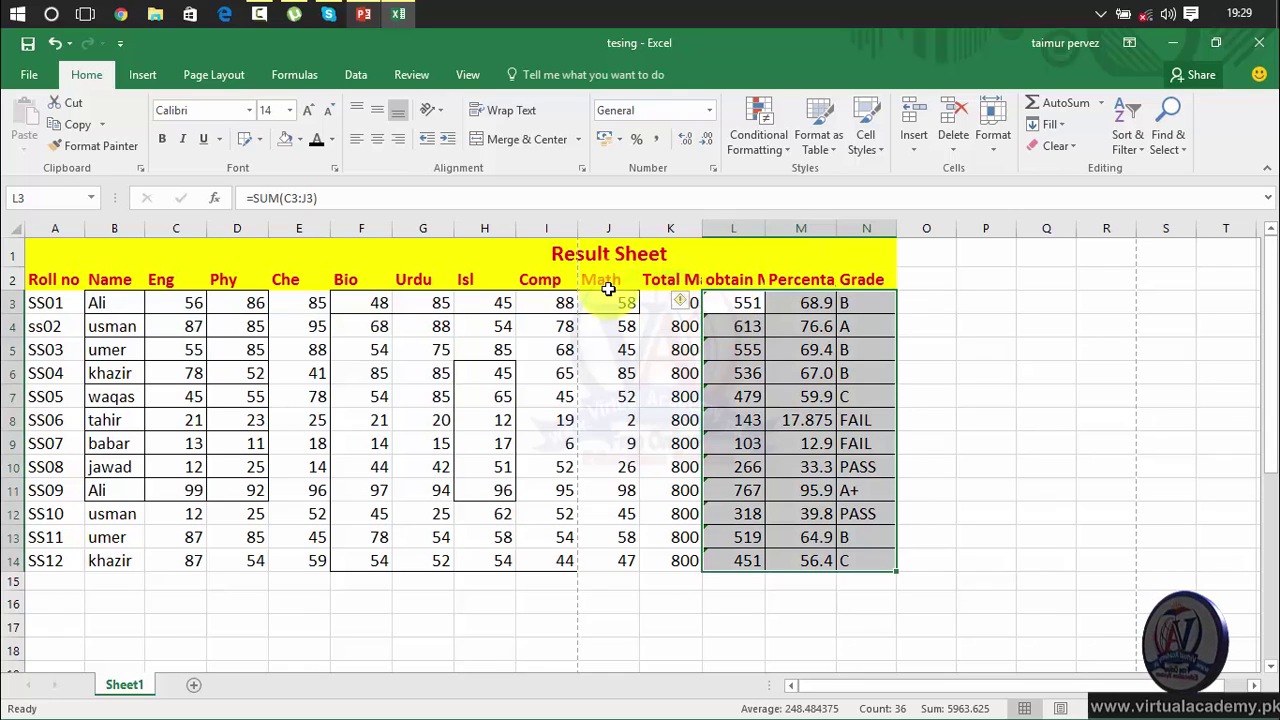
# Erase the hand-drawn borders across the marks and names in B3:I14.
pyautogui.click(262, 141)
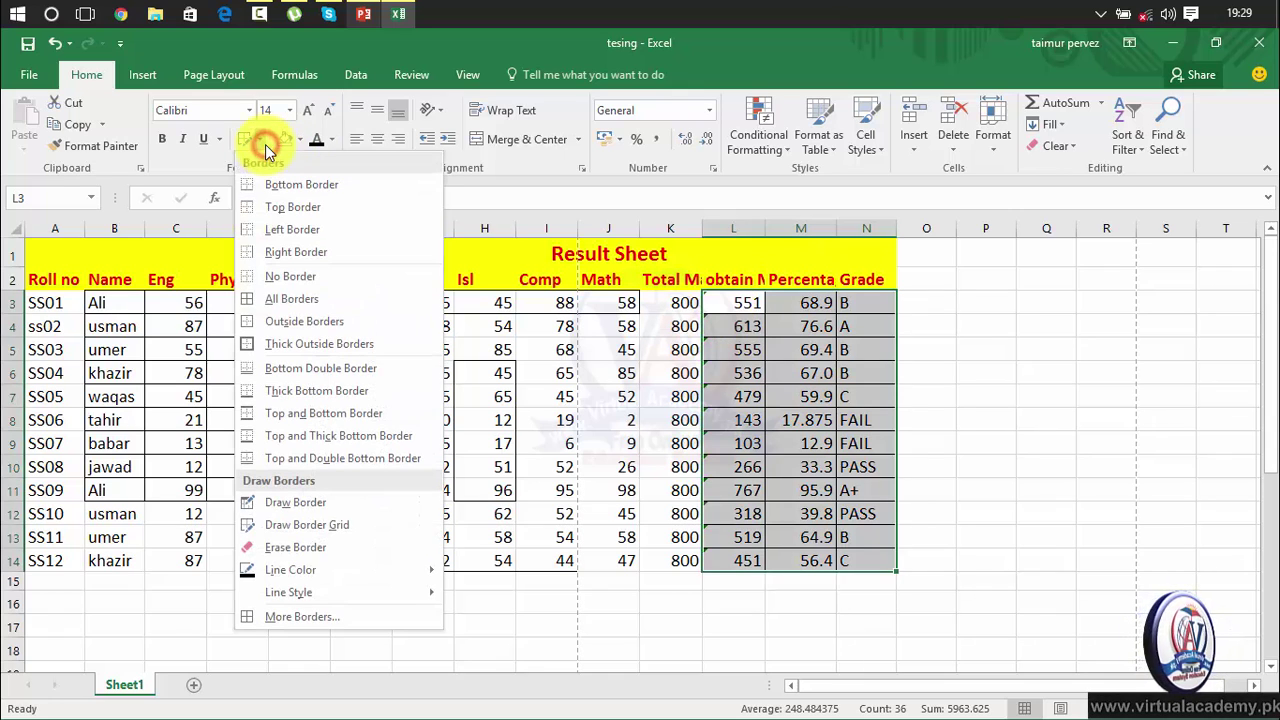
pyautogui.click(337, 548)
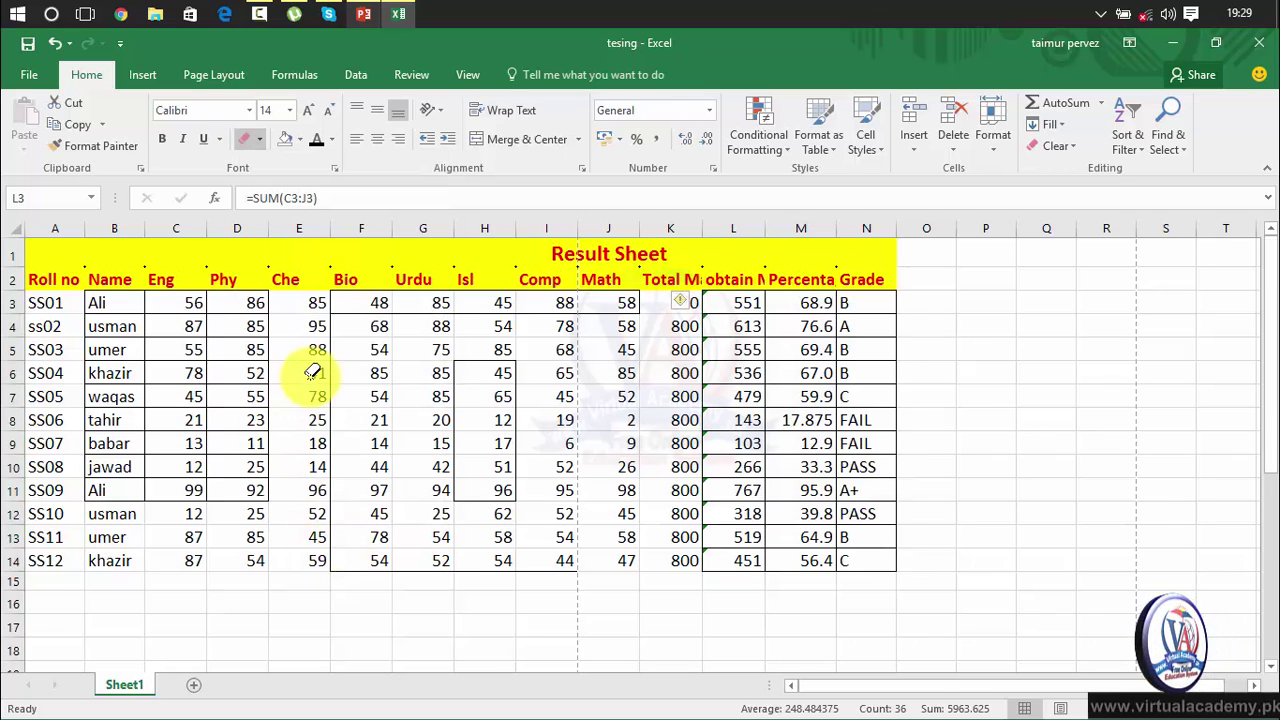
pyautogui.moveTo(331, 302)
pyautogui.mouseDown()
pyautogui.moveTo(566, 514)
pyautogui.moveTo(590, 570)
pyautogui.mouseUp()
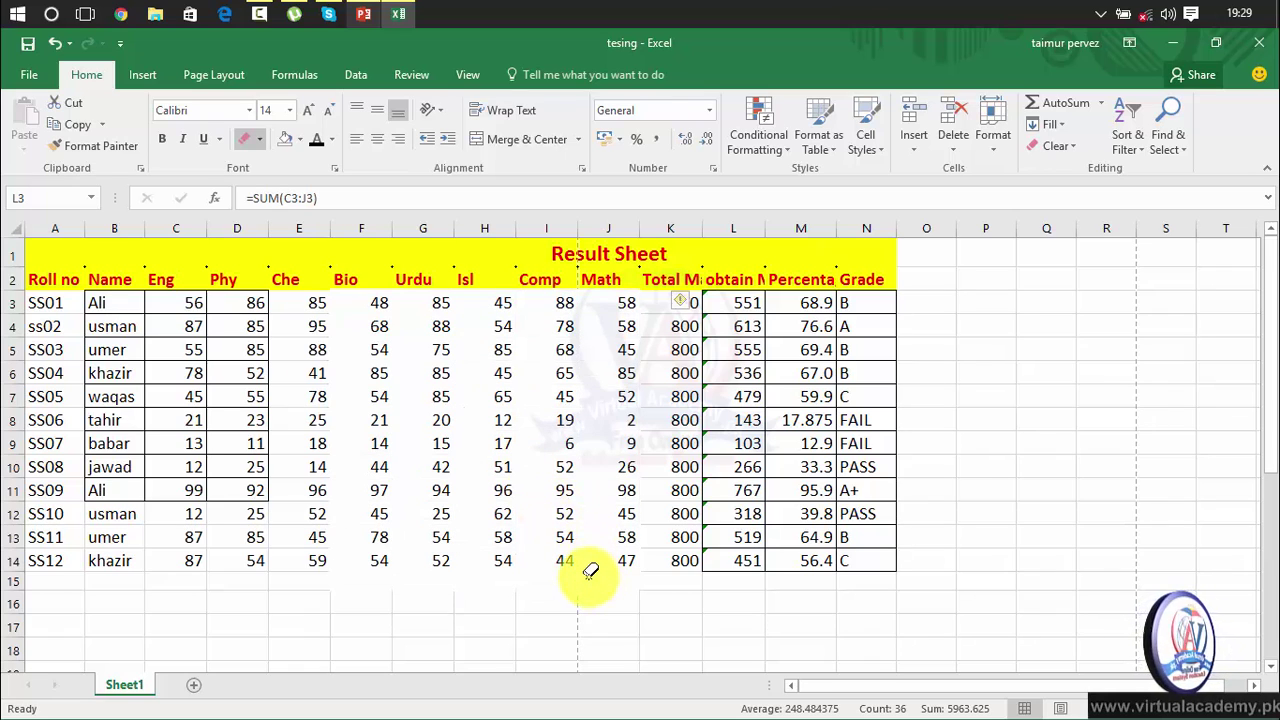
pyautogui.moveTo(310, 514)
pyautogui.mouseDown()
pyautogui.moveTo(300, 490)
pyautogui.moveTo(500, 586)
pyautogui.mouseUp()
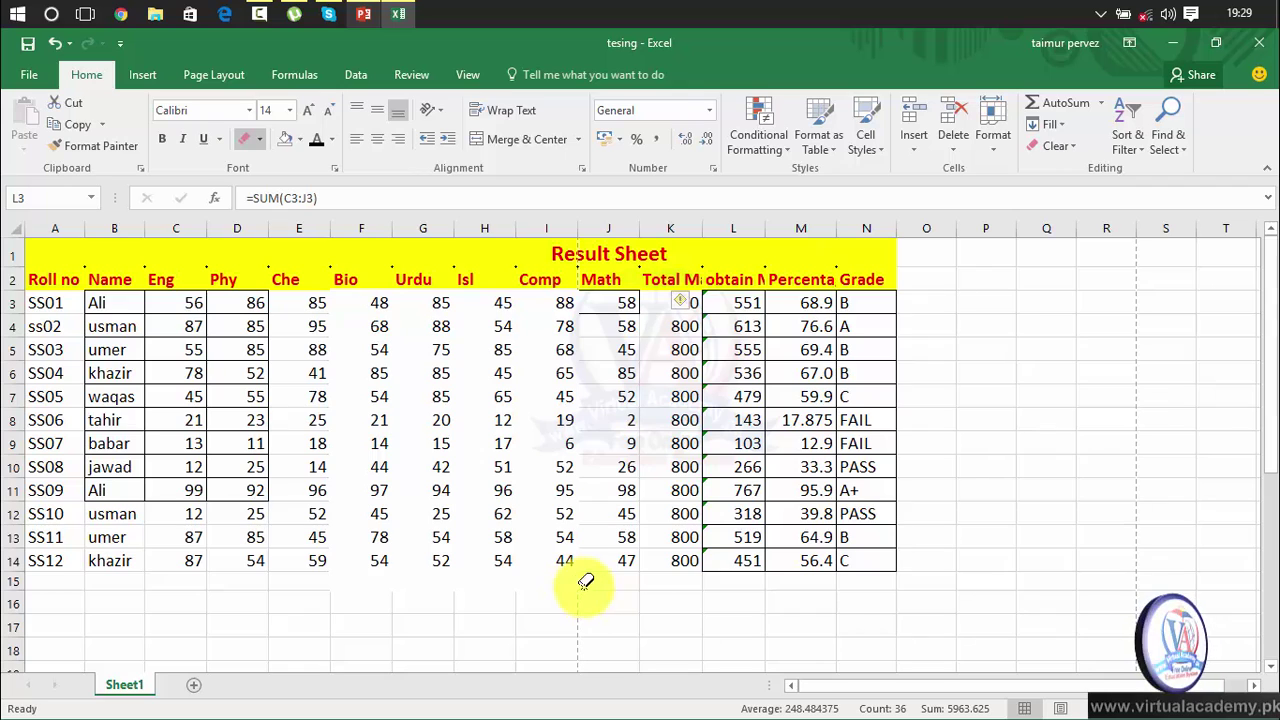
pyautogui.moveTo(370, 490)
pyautogui.mouseDown()
pyautogui.moveTo(362, 562)
pyautogui.moveTo(530, 562)
pyautogui.mouseUp()
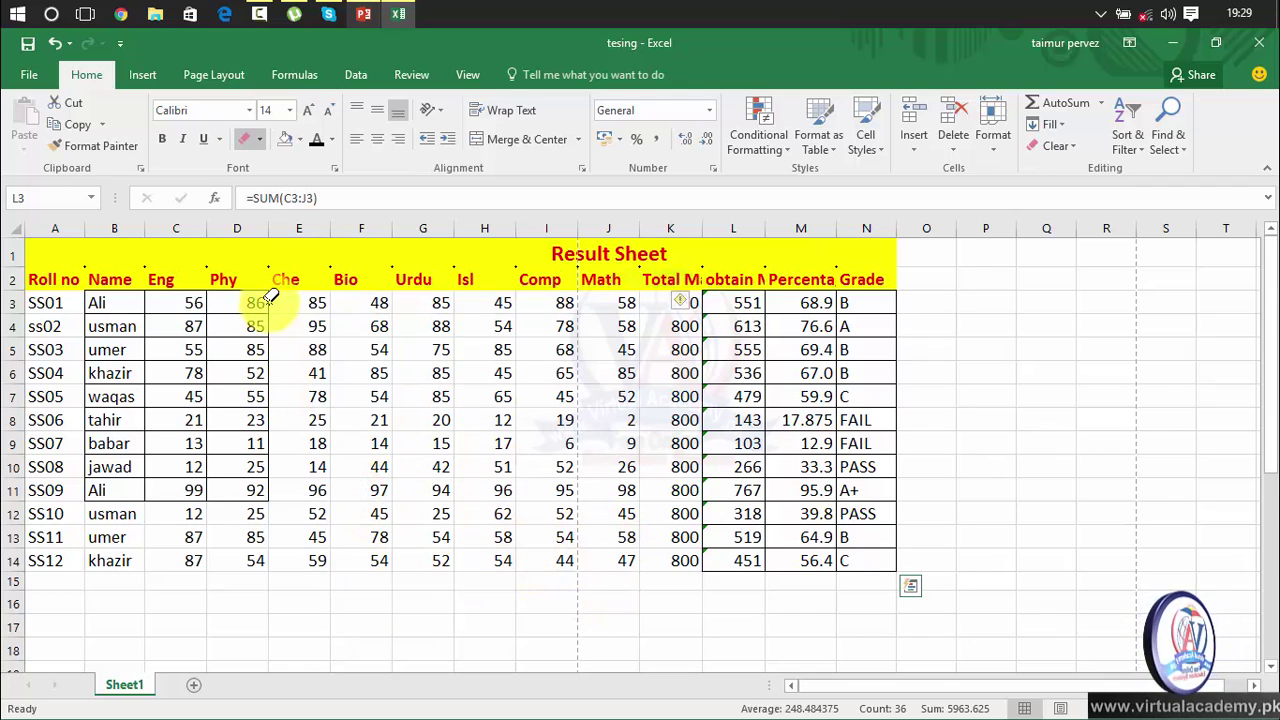
pyautogui.moveTo(283, 300); pyautogui.dragTo(97, 494)
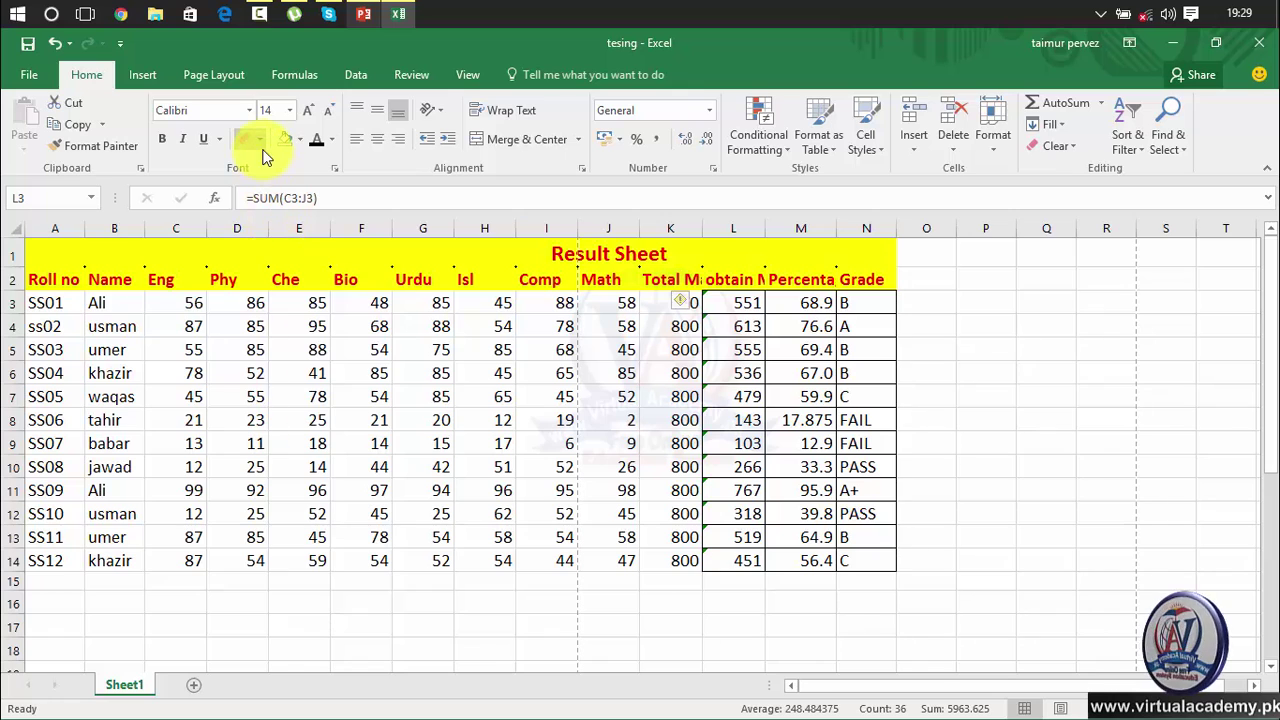
# Set the border line colour to red and draw red borders over L3:N14.
pyautogui.click(260, 142)
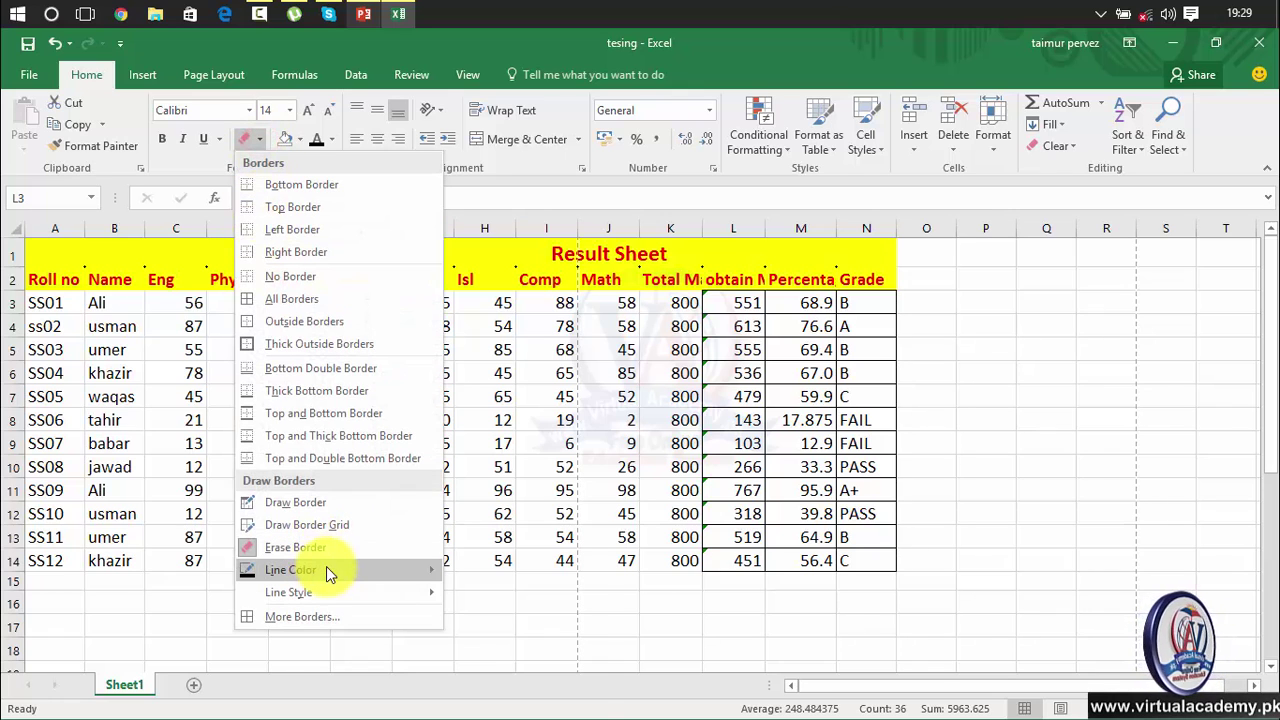
pyautogui.moveTo(326, 569)
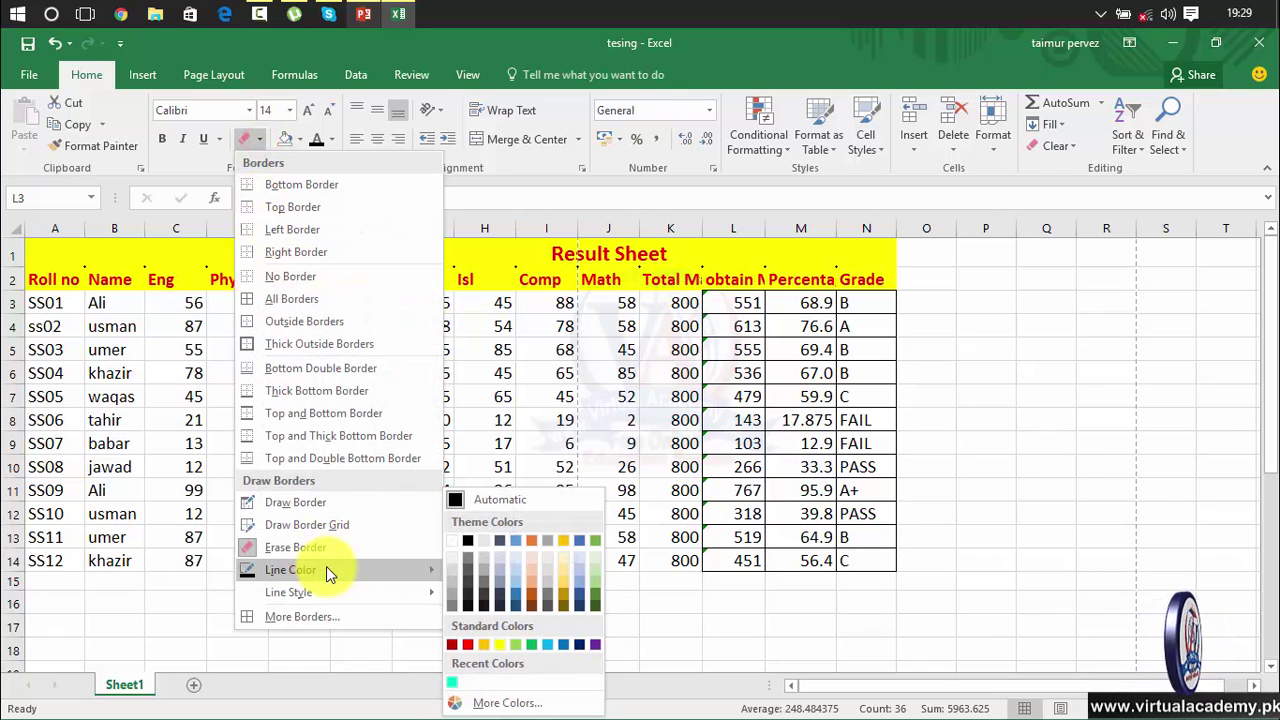
pyautogui.click(512, 543)
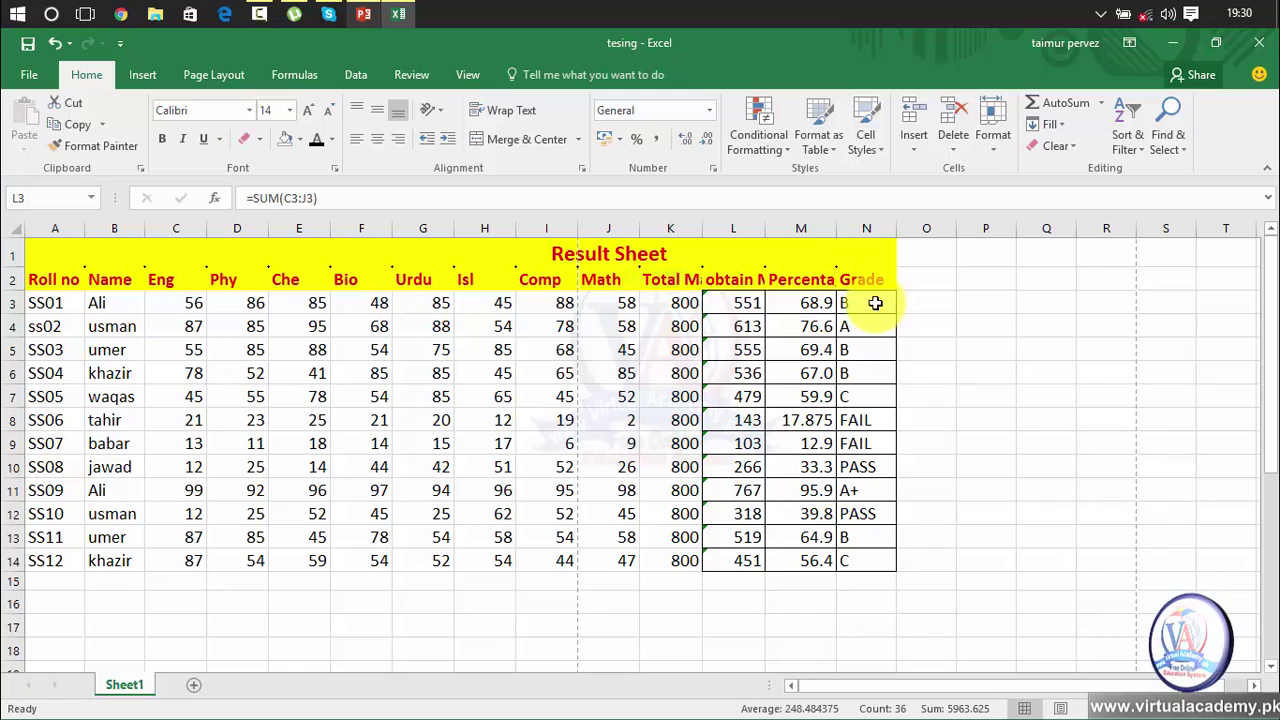
pyautogui.press('Escape')
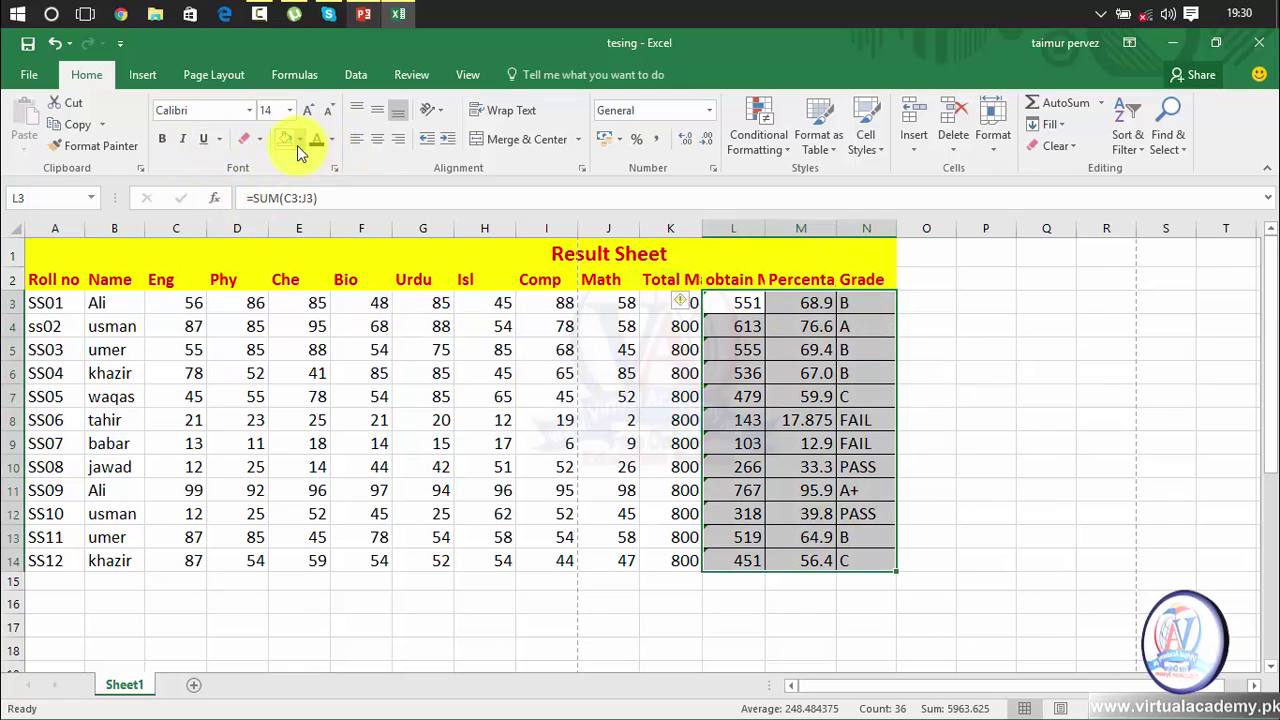
pyautogui.click(261, 141)
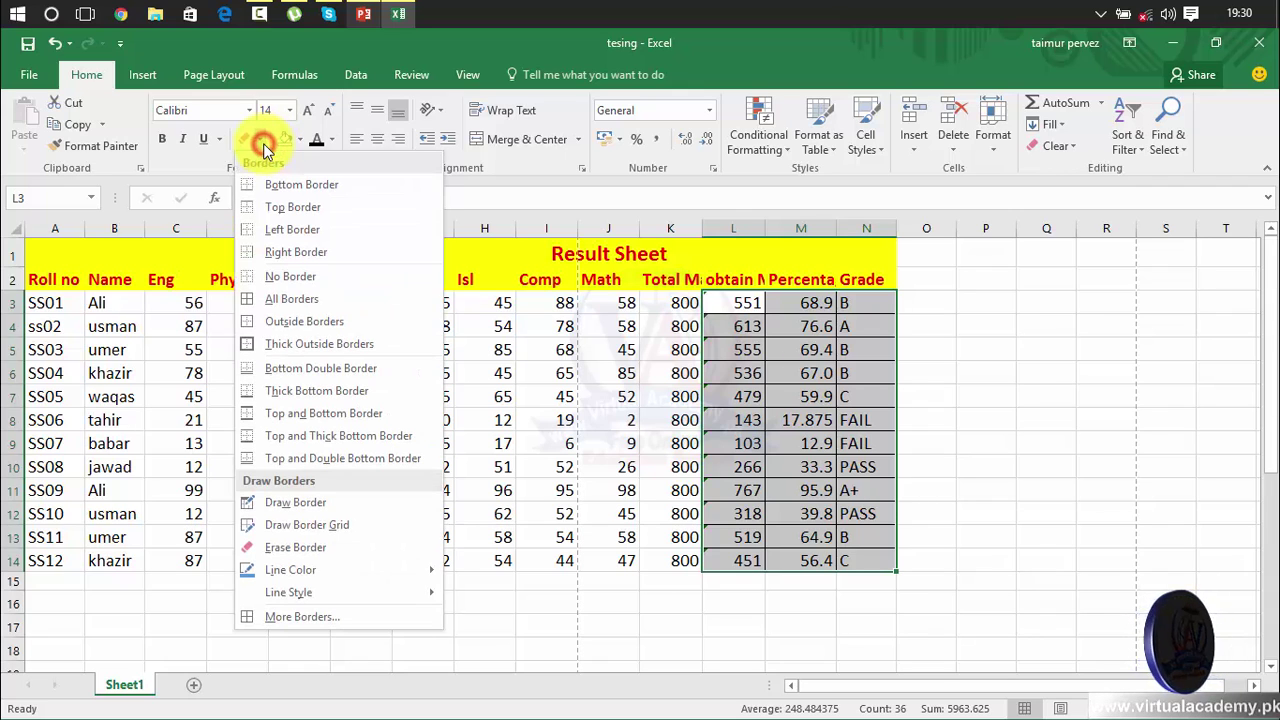
pyautogui.moveTo(355, 570)
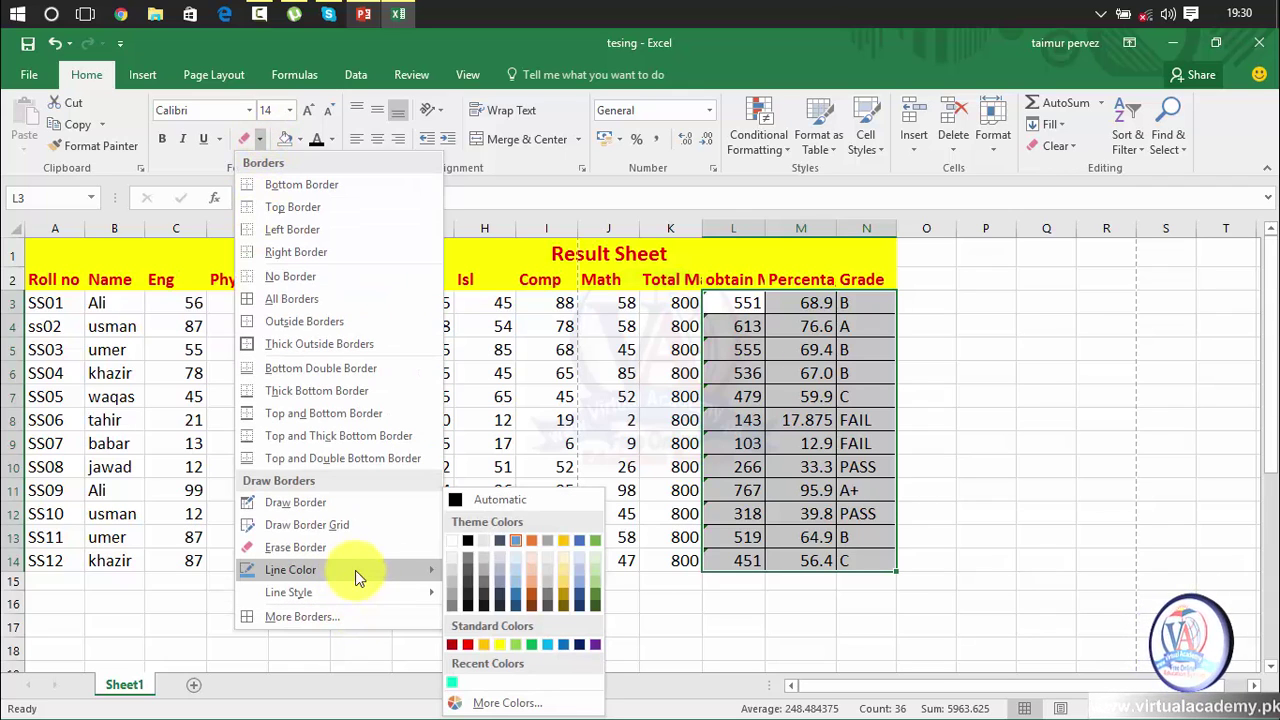
pyautogui.click(468, 645)
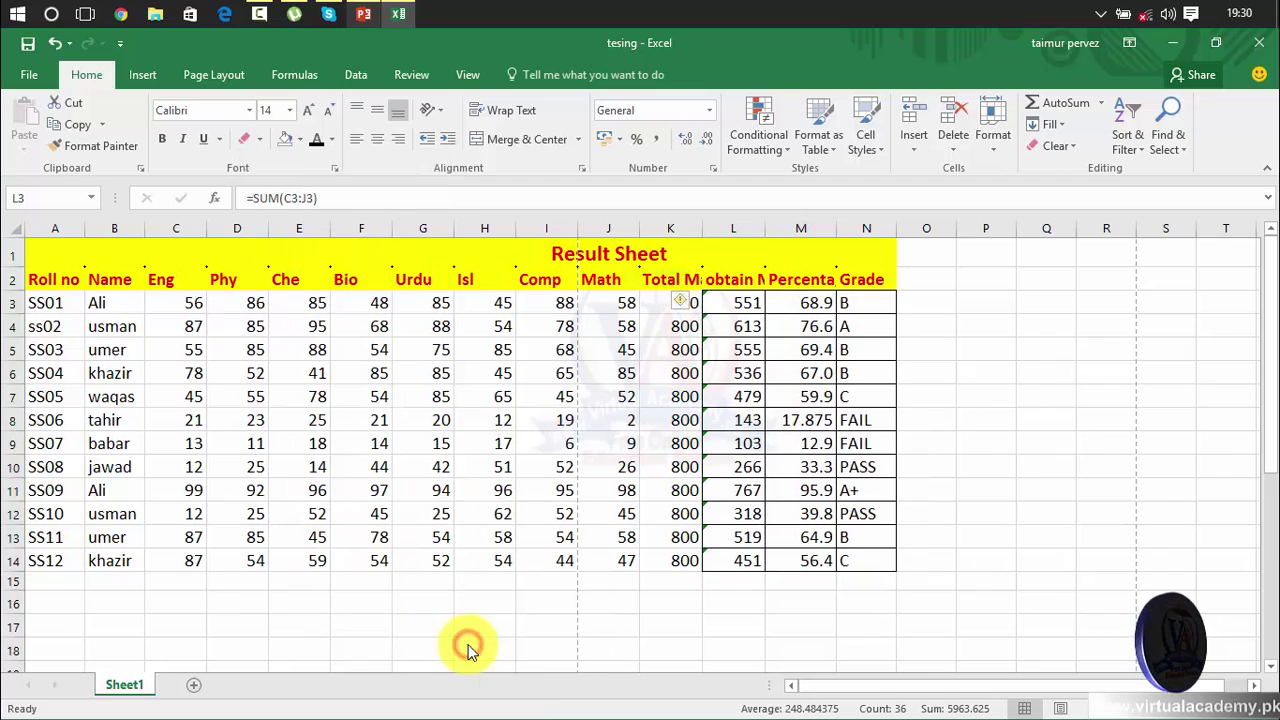
pyautogui.moveTo(870, 303)
pyautogui.mouseDown()
pyautogui.moveTo(730, 326)
pyautogui.moveTo(735, 545)
pyautogui.mouseUp()
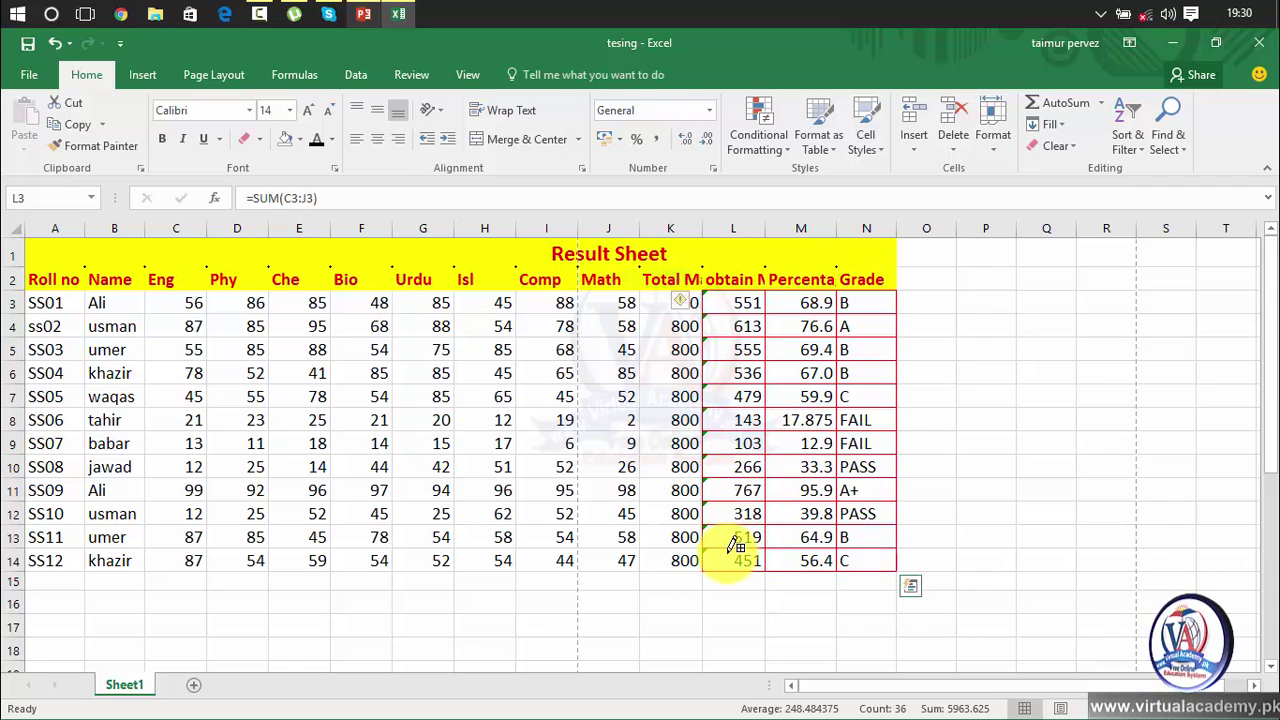
# Draw a double-line border grid over cells L3 to N14.
pyautogui.click(260, 139)
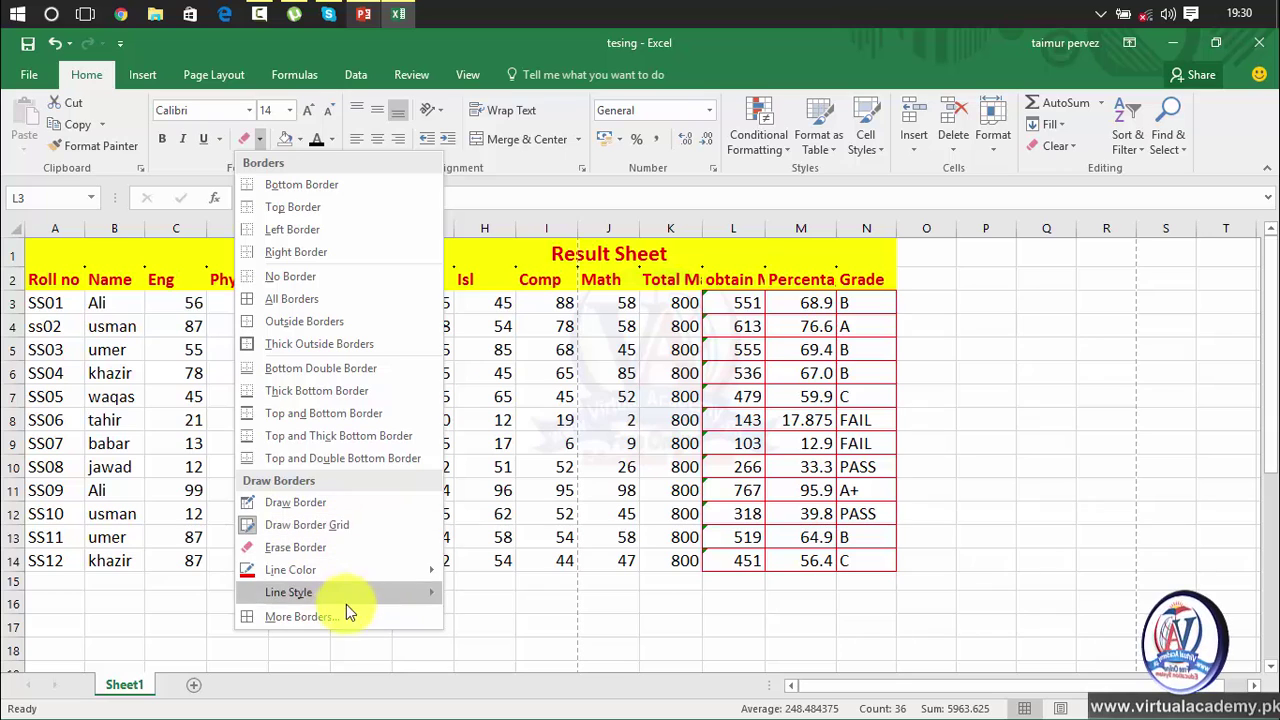
pyautogui.moveTo(347, 602)
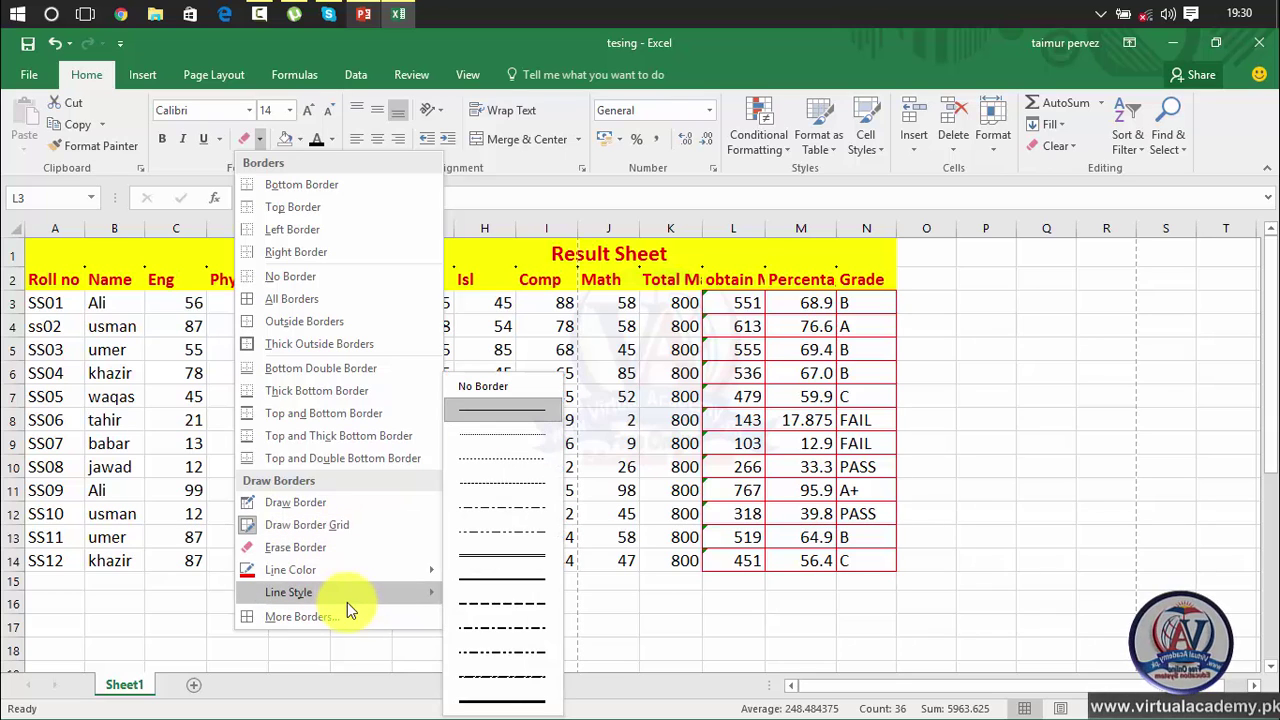
pyautogui.click(497, 560)
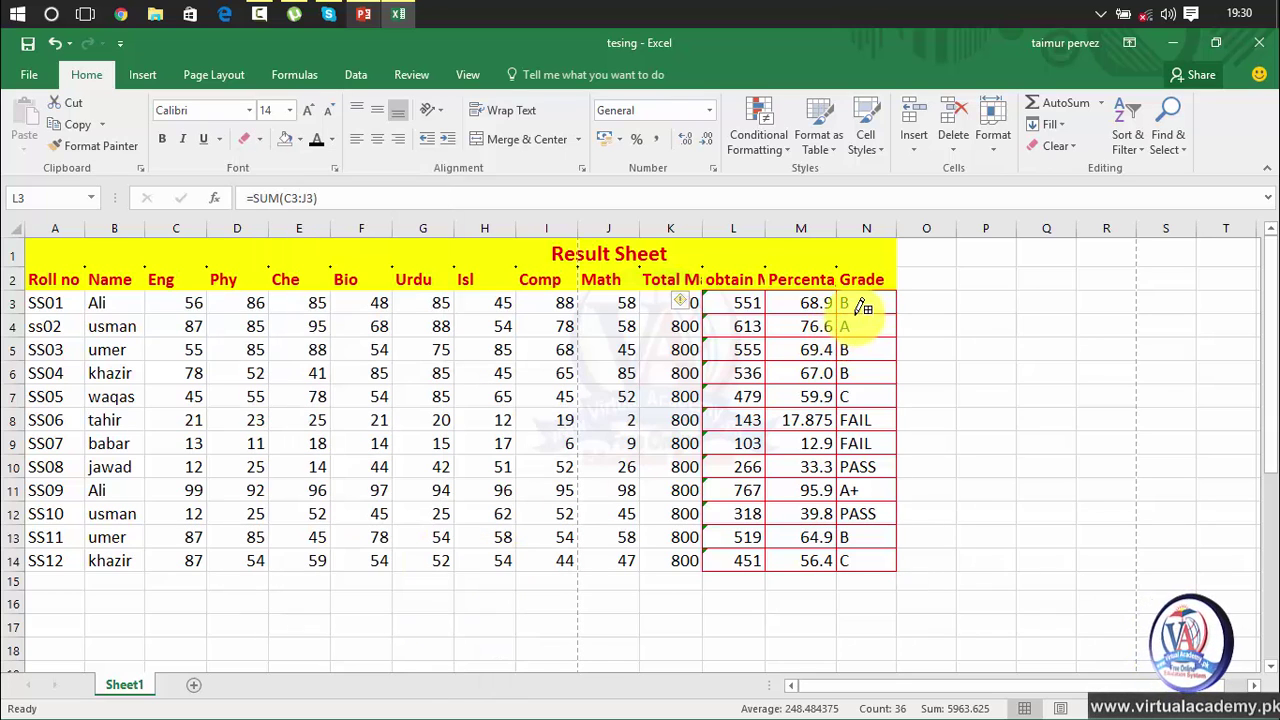
pyautogui.moveTo(862, 307); pyautogui.dragTo(736, 558)
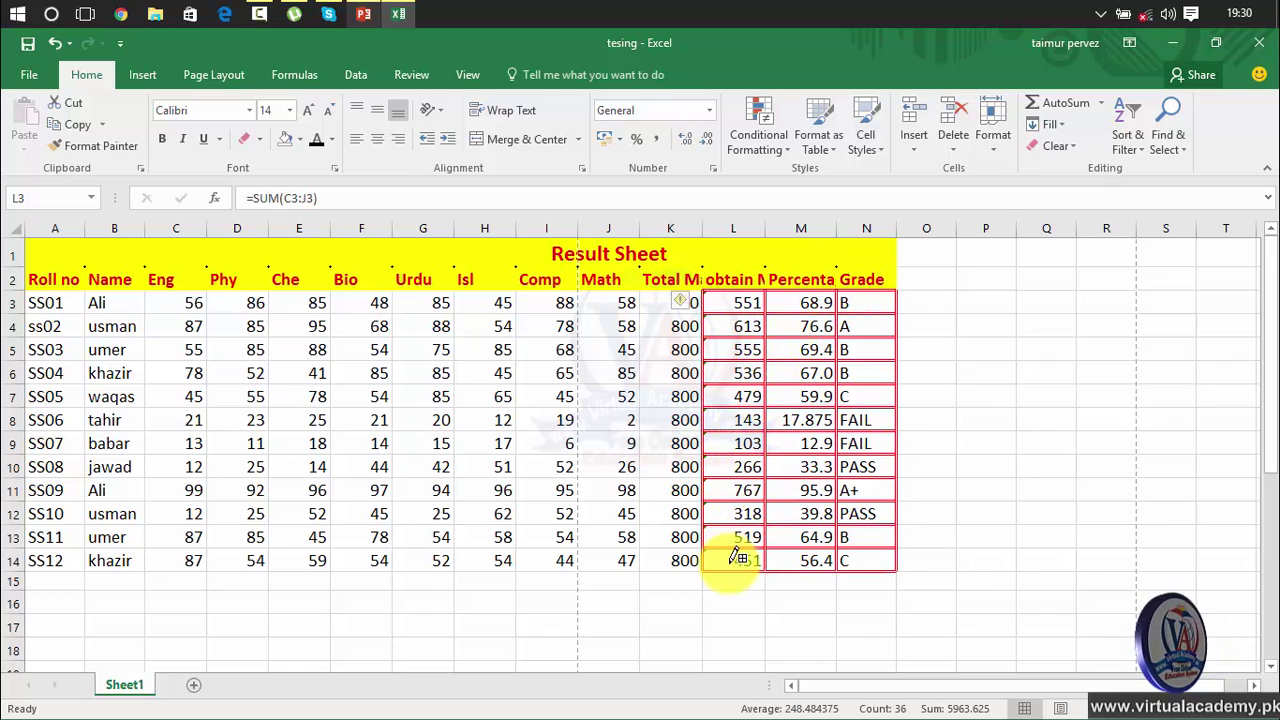
# Bring up the full border settings in Format Cells via More Borders.
pyautogui.click(261, 140)
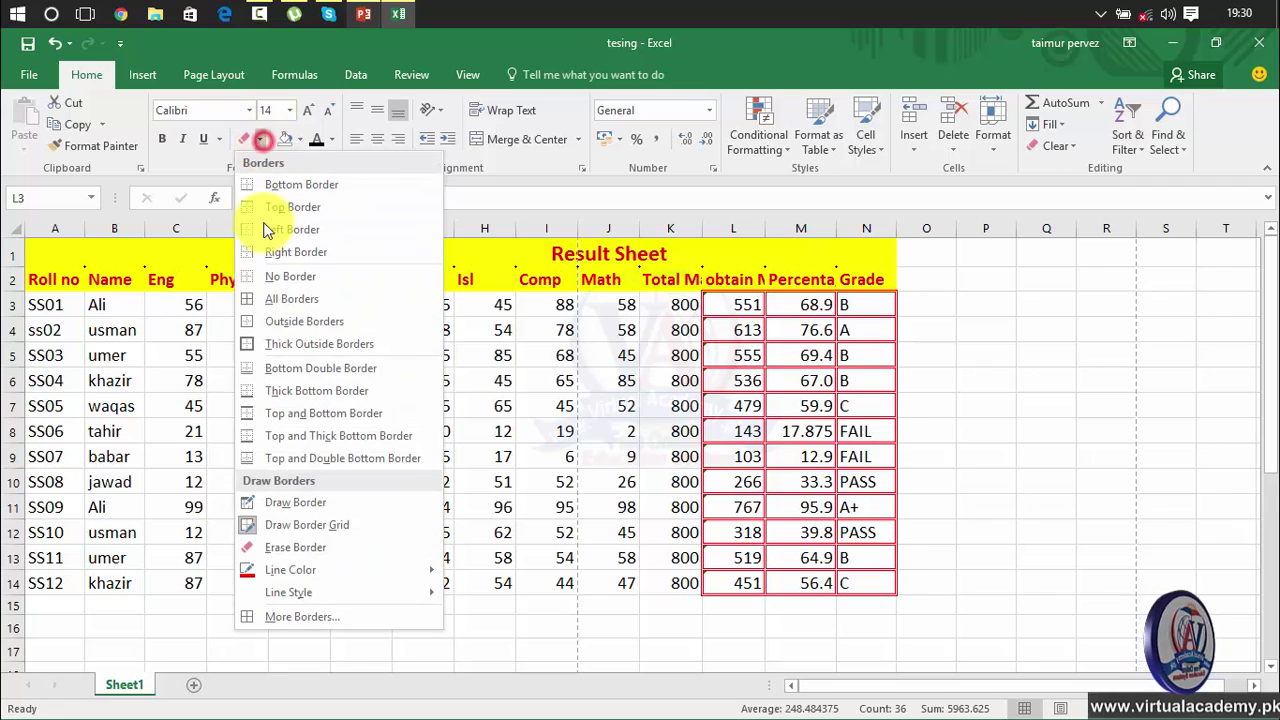
pyautogui.moveTo(340, 601)
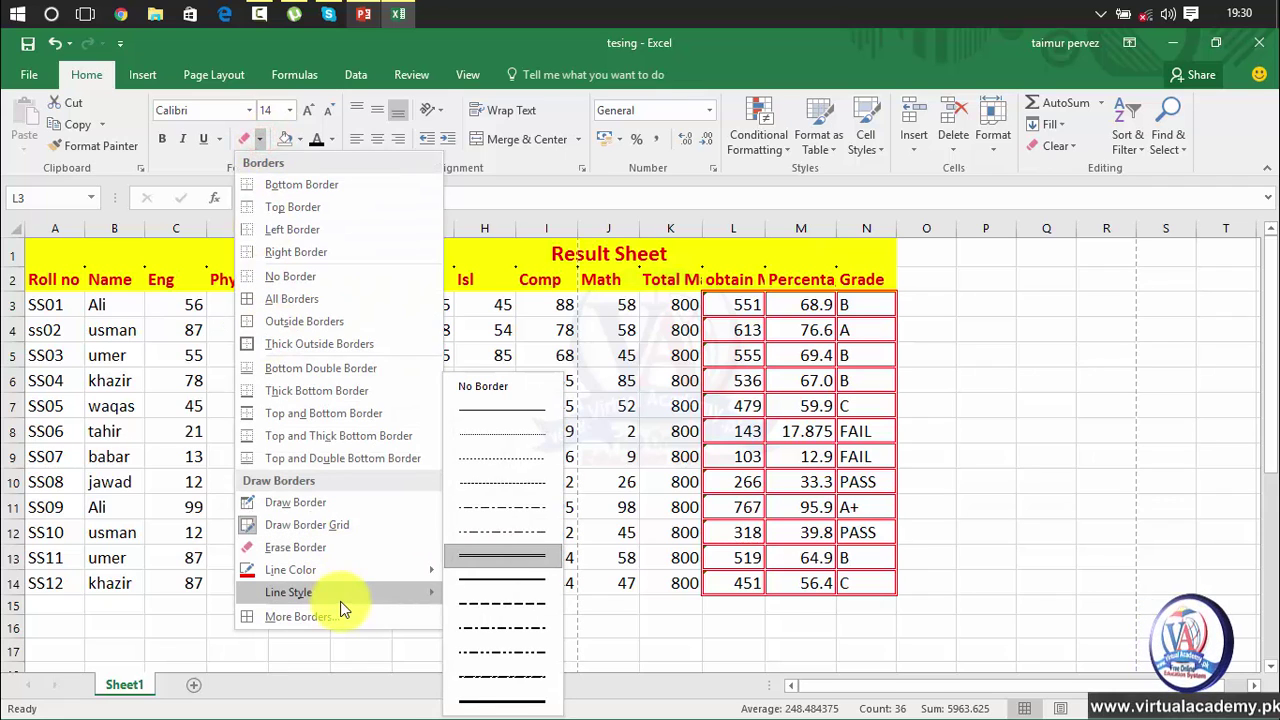
pyautogui.click(341, 618)
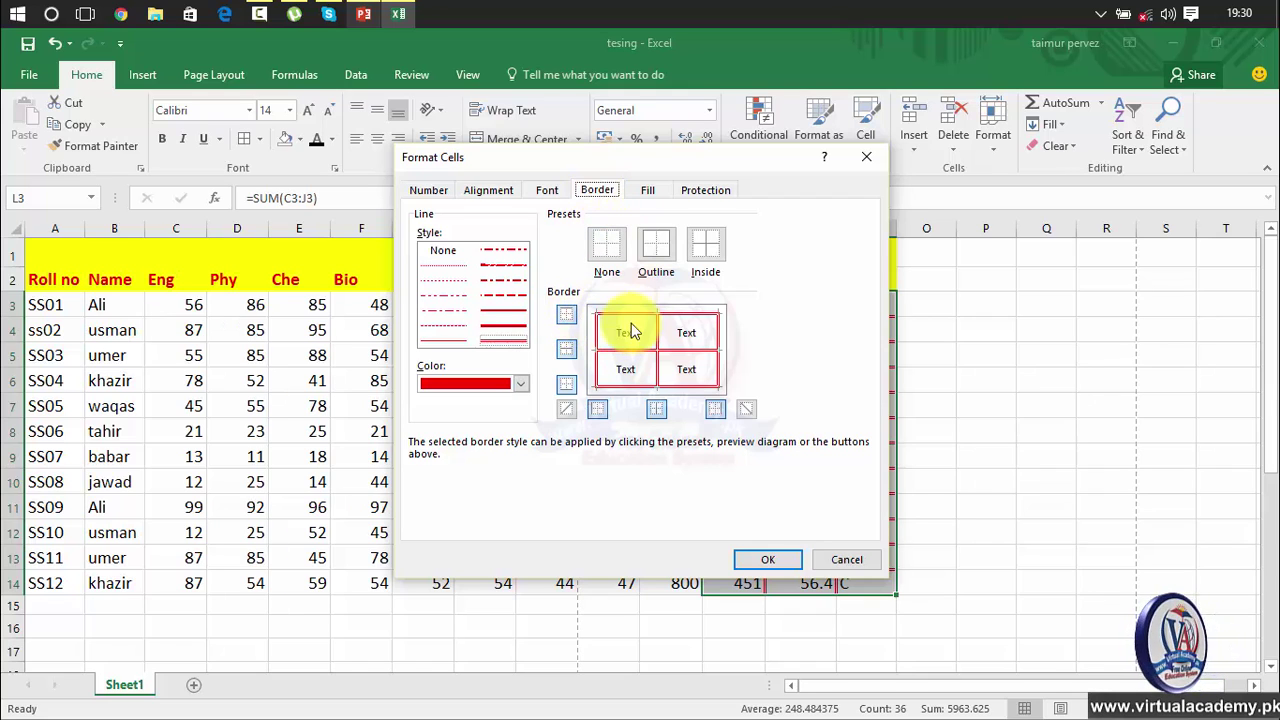
# Set the preview to an outline with inside vertical lines but no inside horizontal line.
pyautogui.click(568, 318)
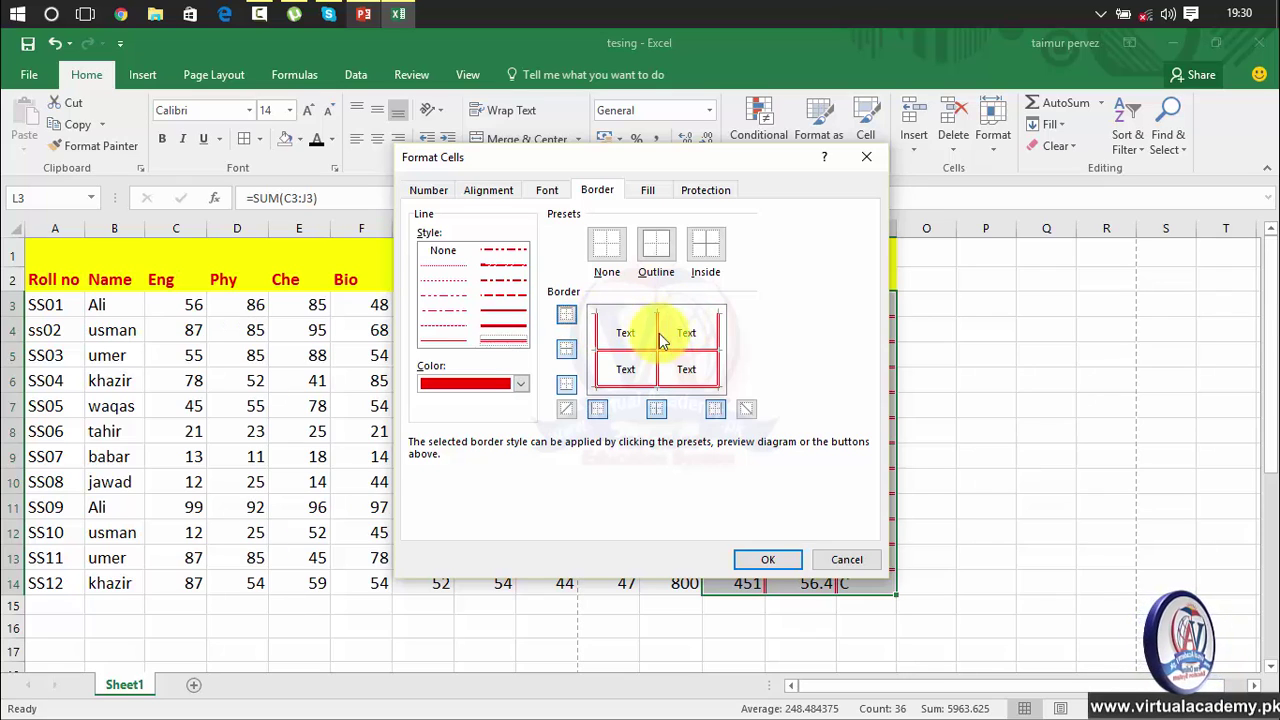
pyautogui.click(566, 350)
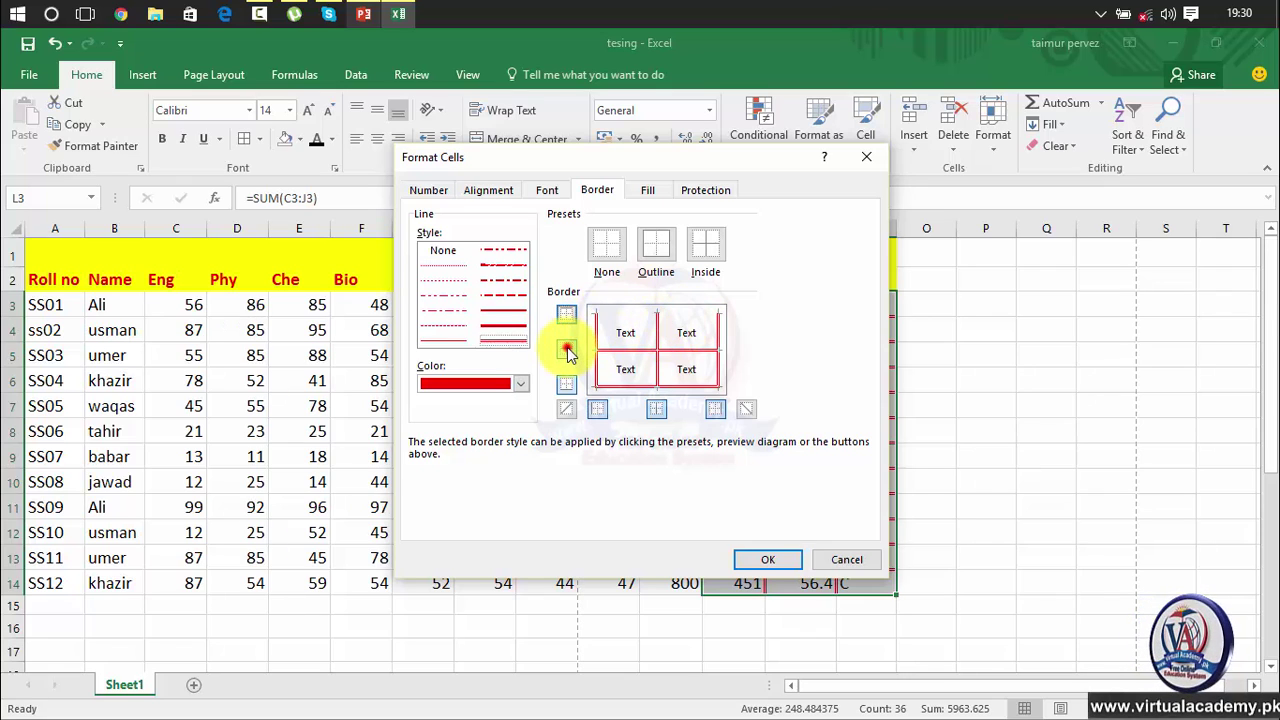
pyautogui.click(567, 350)
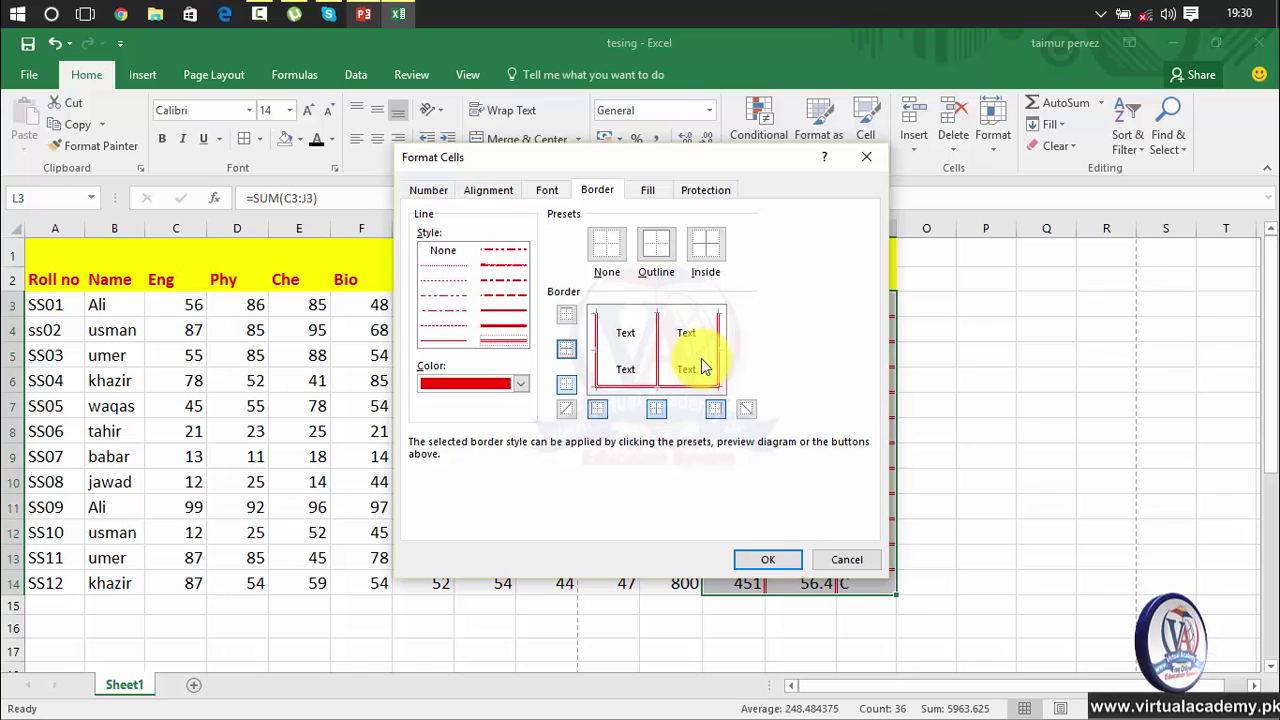
pyautogui.click(568, 386)
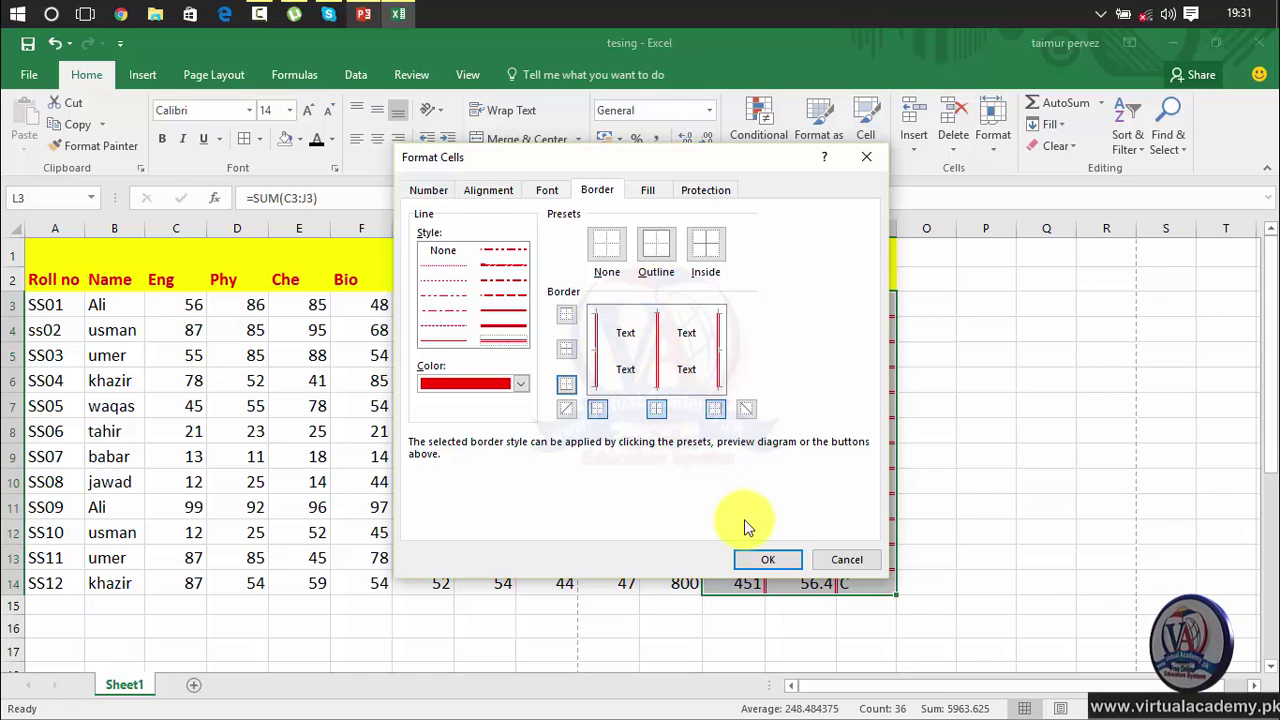
pyautogui.click(659, 256)
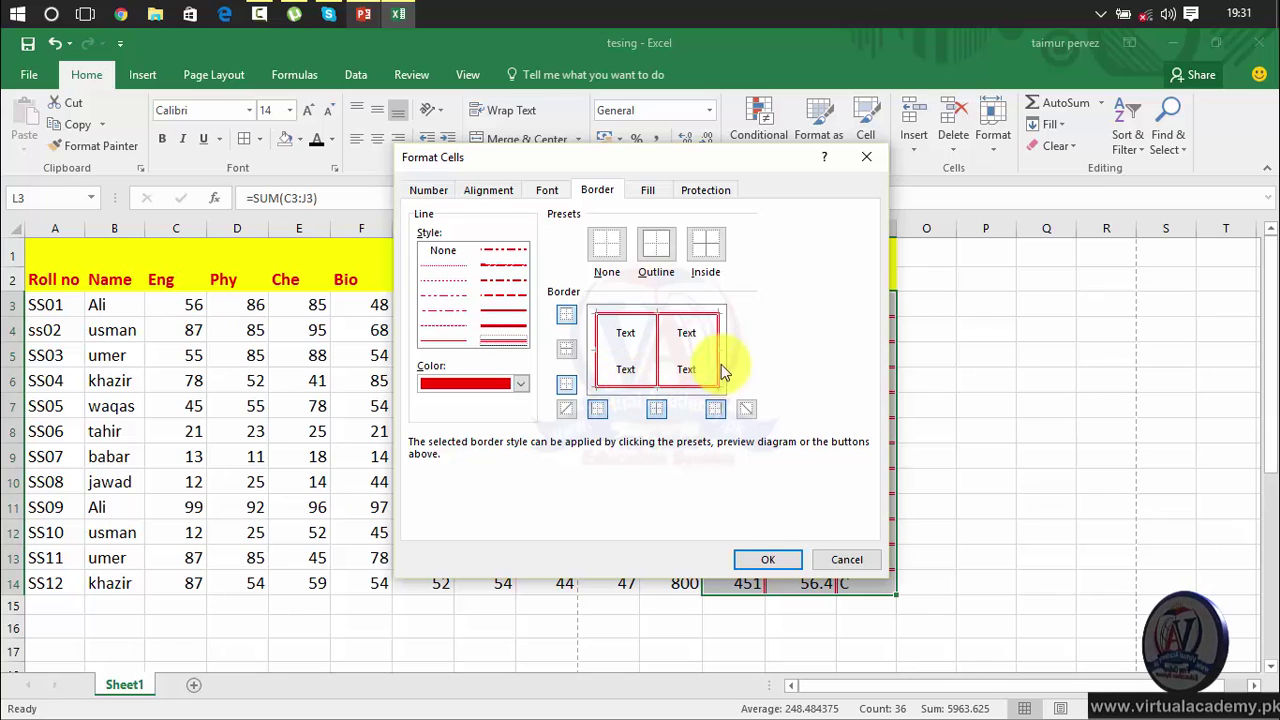
pyautogui.click(703, 248)
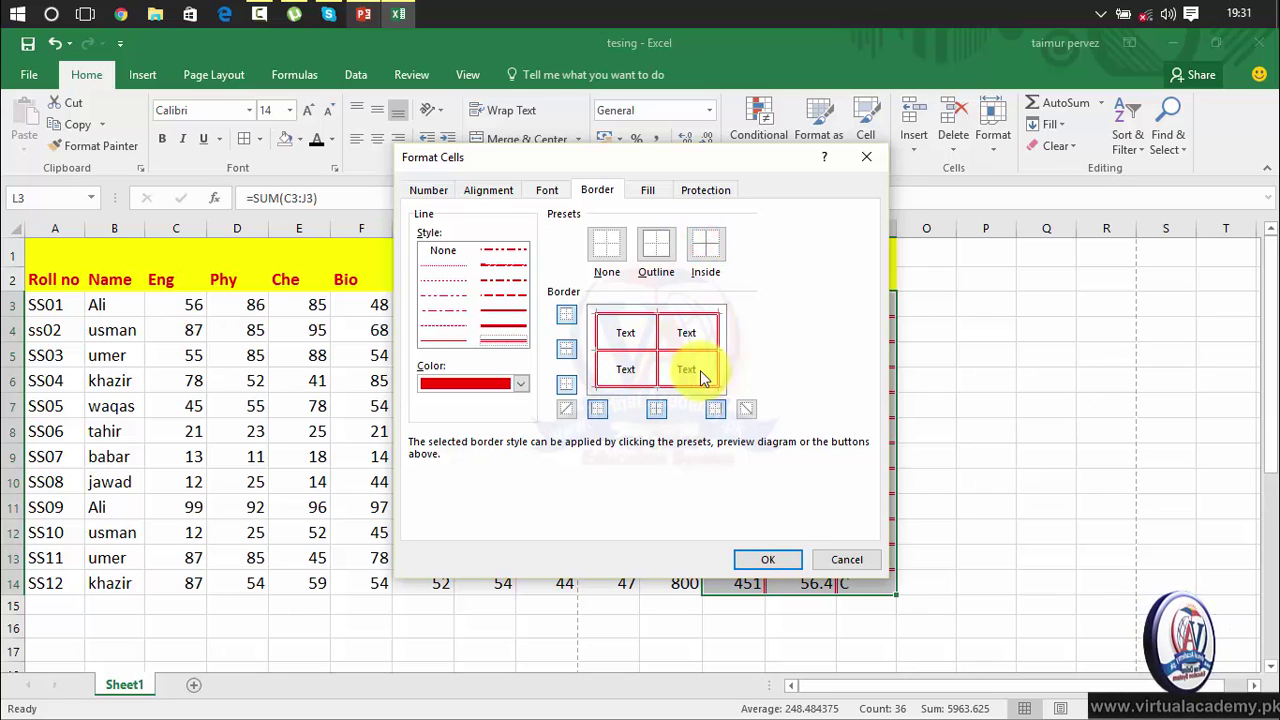
pyautogui.click(566, 348)
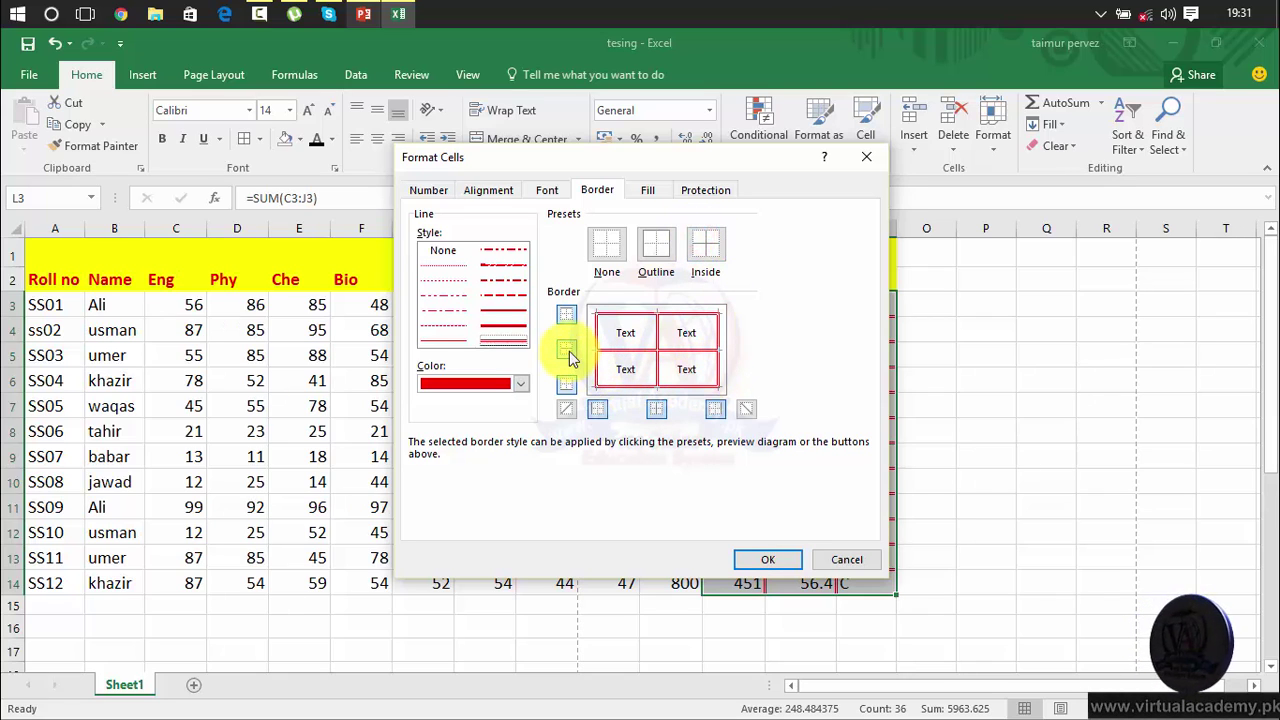
# Choose the border colour and double-line style, then apply the borders to L3:N14.
pyautogui.click(523, 385)
pyautogui.click(503, 403)
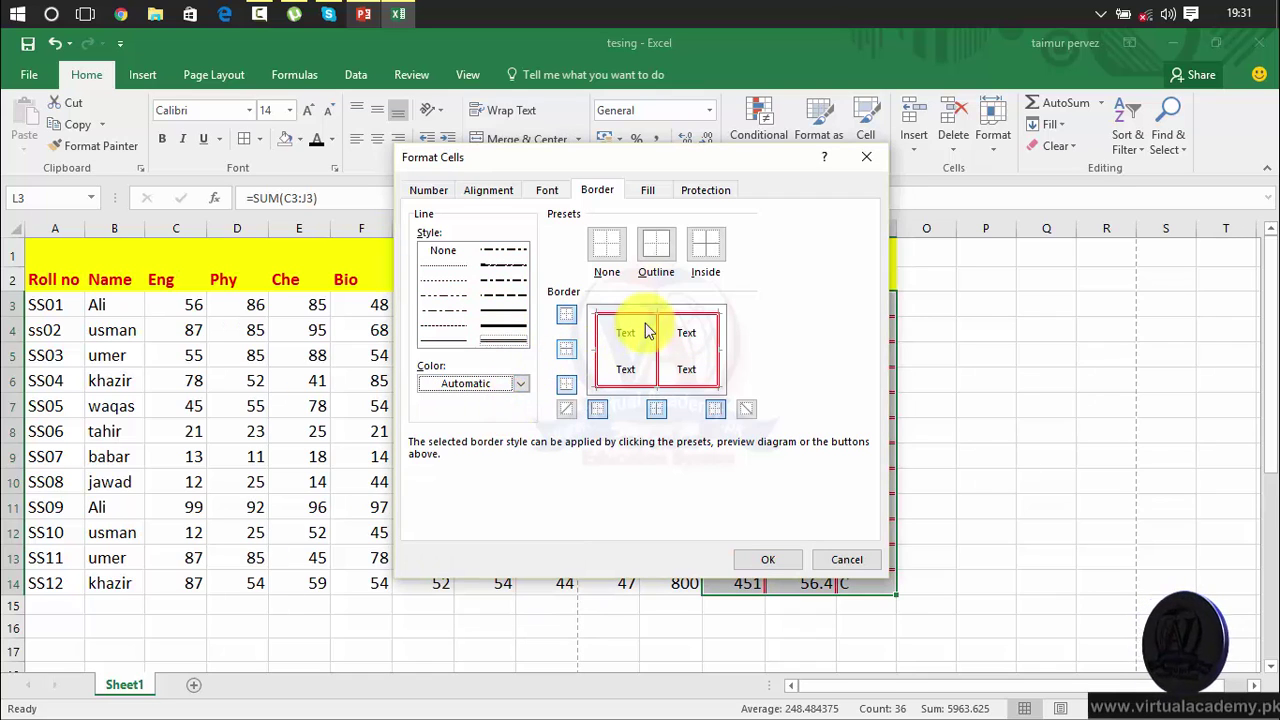
pyautogui.click(658, 352)
pyautogui.click(485, 266)
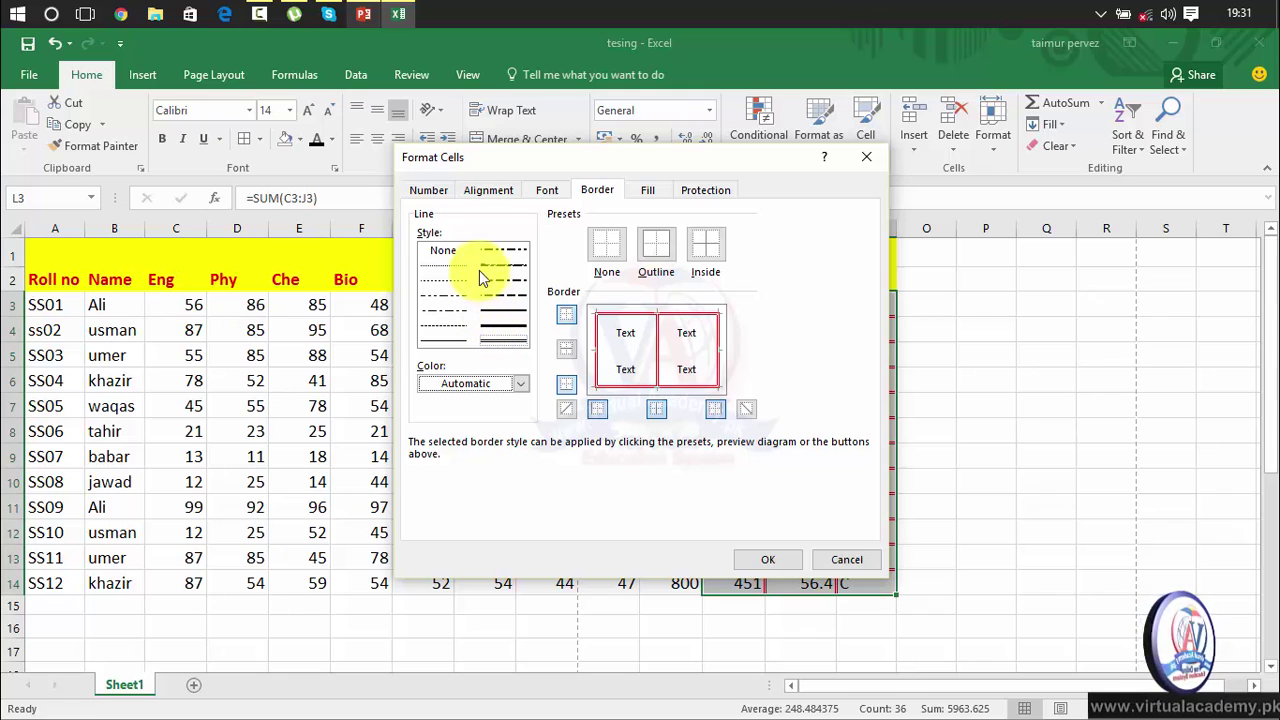
pyautogui.click(493, 327)
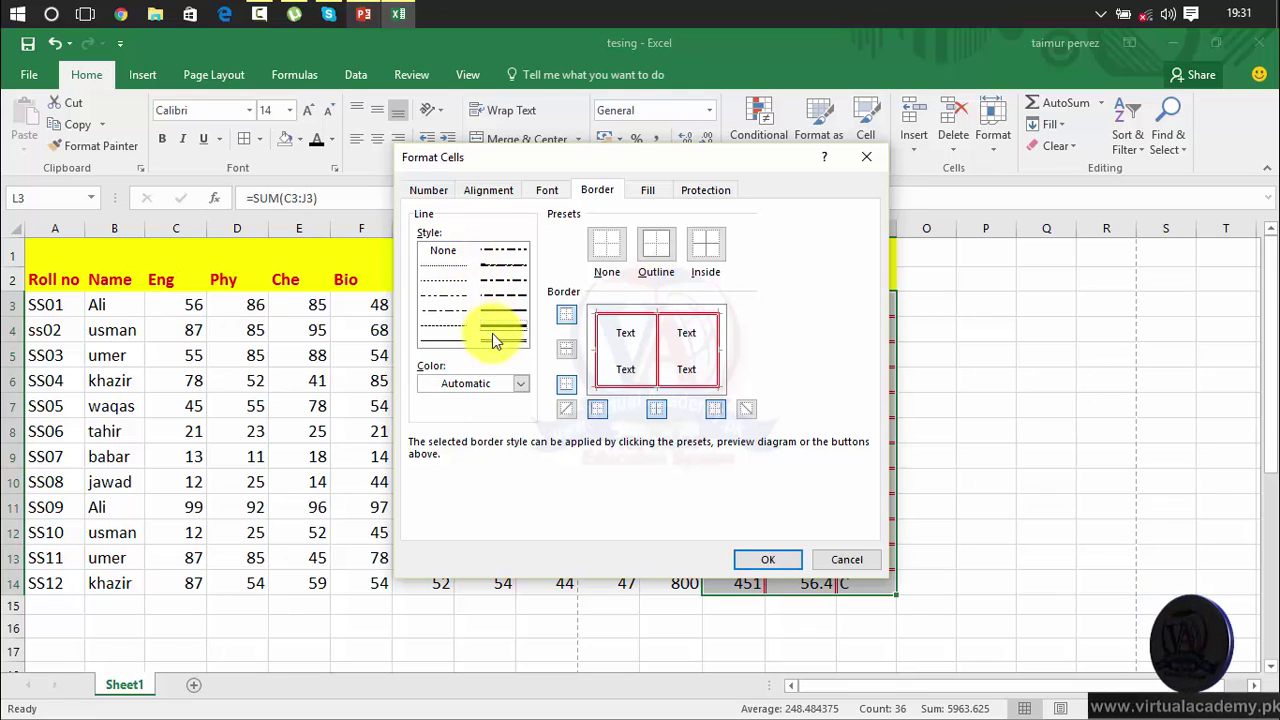
pyautogui.click(494, 340)
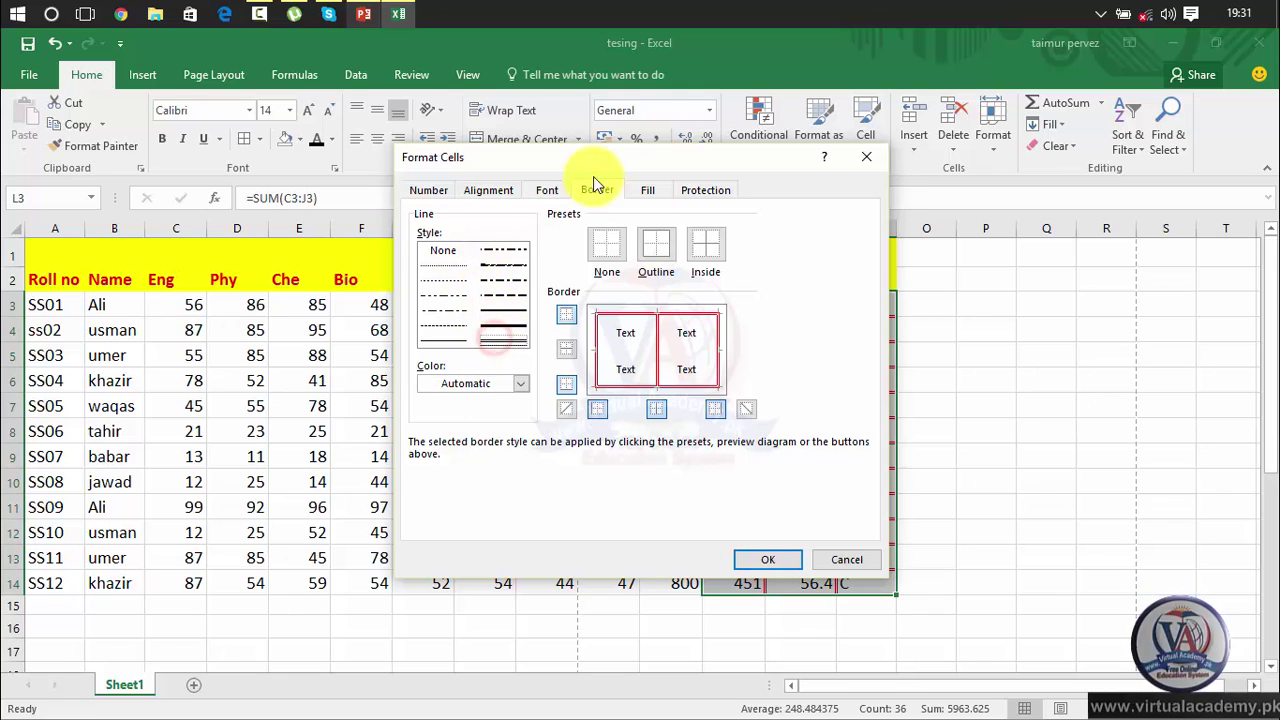
pyautogui.click(784, 567)
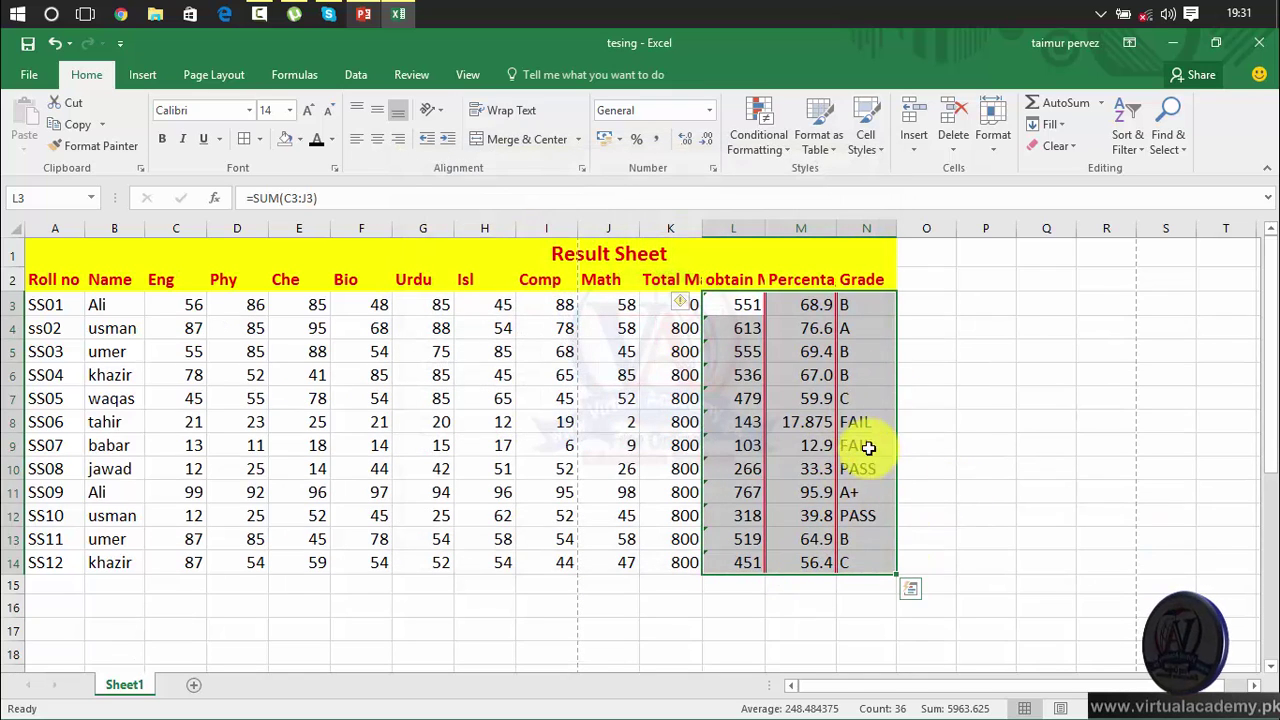
# Deselect the range, then erase all borders from L3:N14 with the border eraser.
pyautogui.click(873, 443)
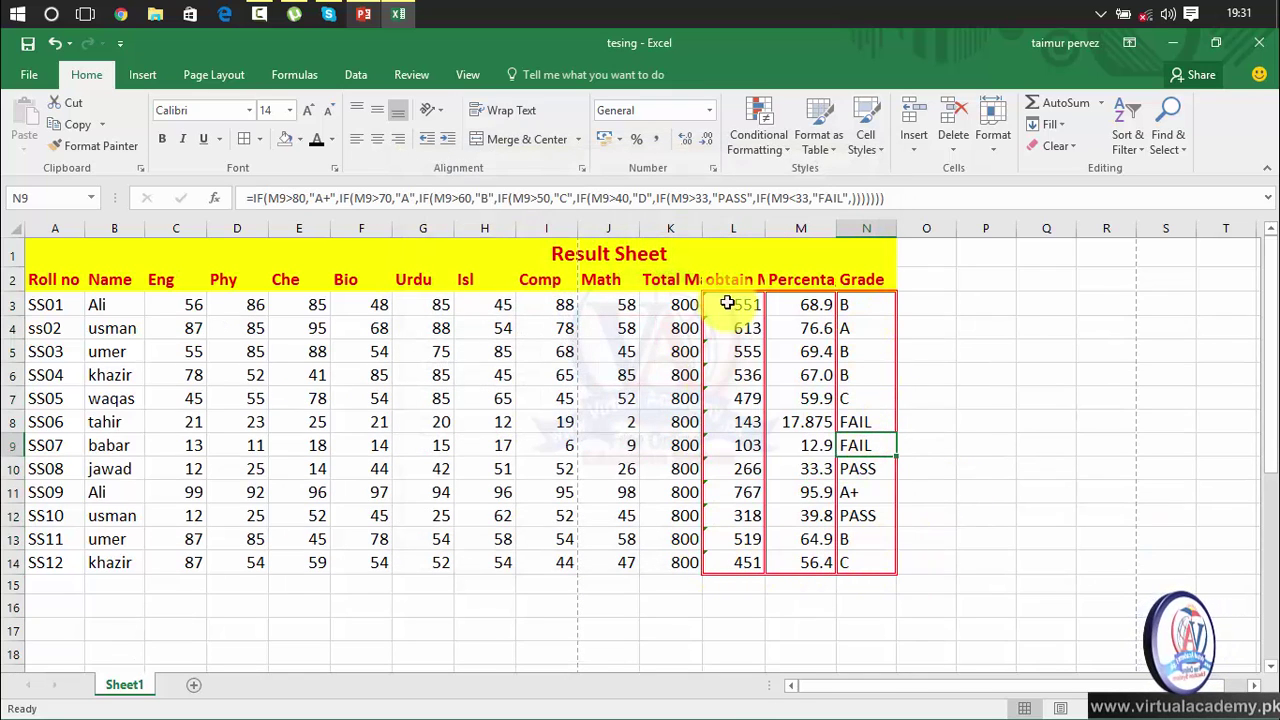
pyautogui.click(928, 491)
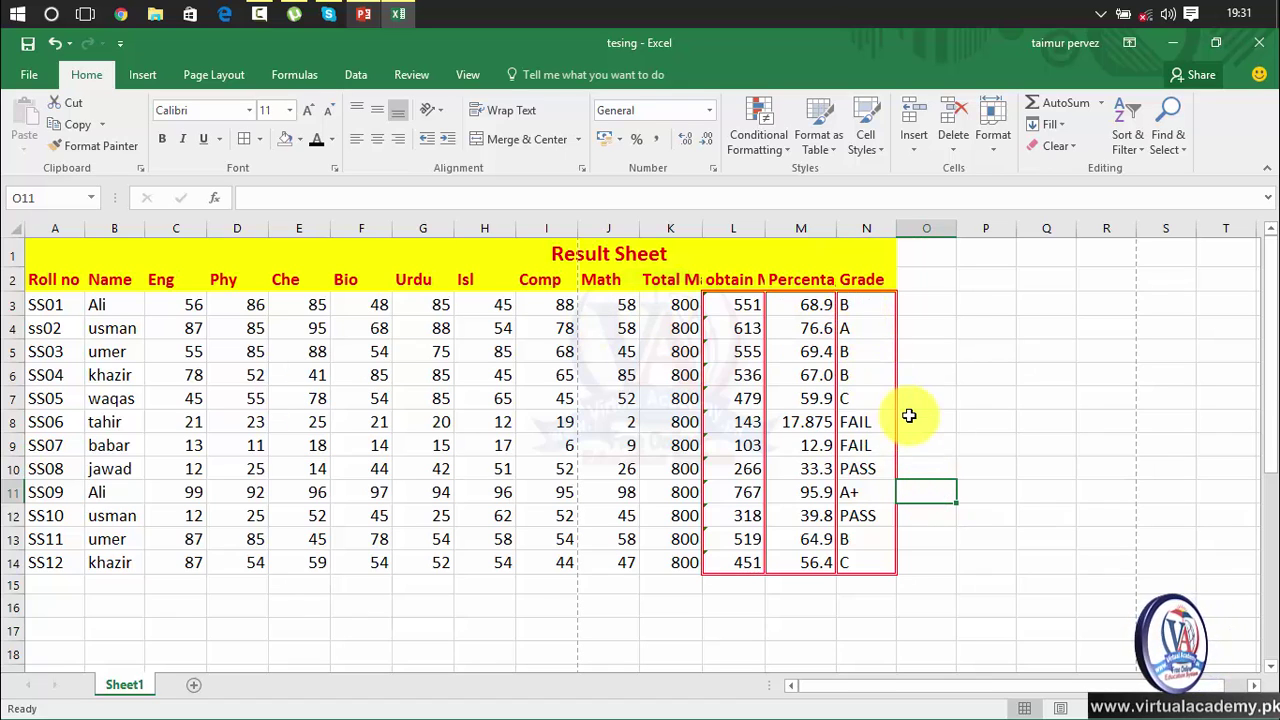
pyautogui.click(304, 139)
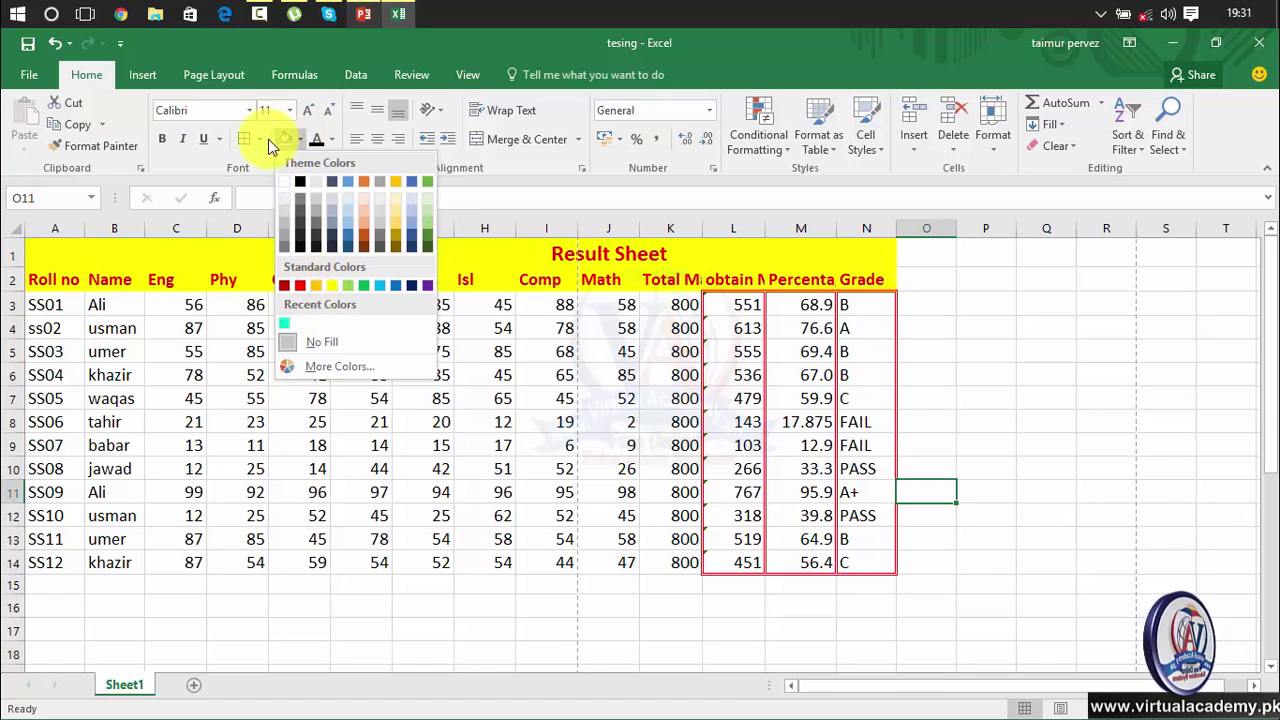
pyautogui.click(259, 140)
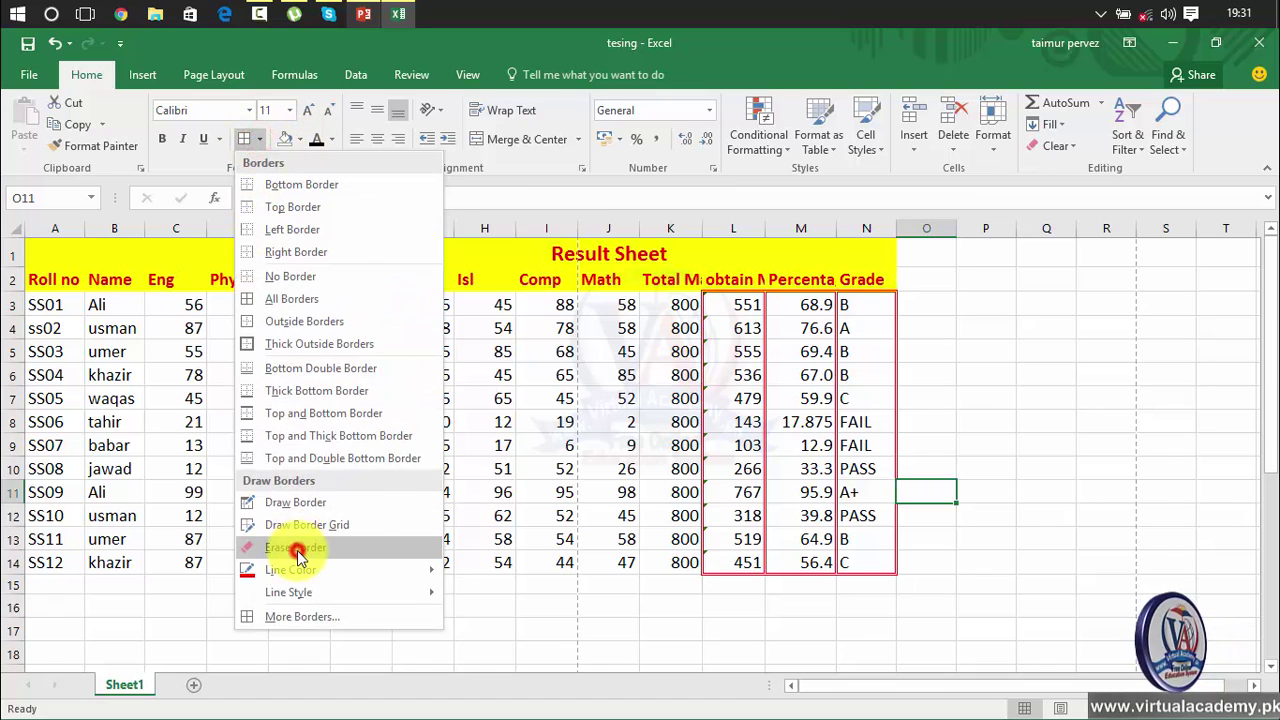
pyautogui.click(297, 550)
pyautogui.moveTo(915, 298)
pyautogui.mouseDown()
pyautogui.moveTo(725, 478)
pyautogui.moveTo(722, 591)
pyautogui.mouseUp()
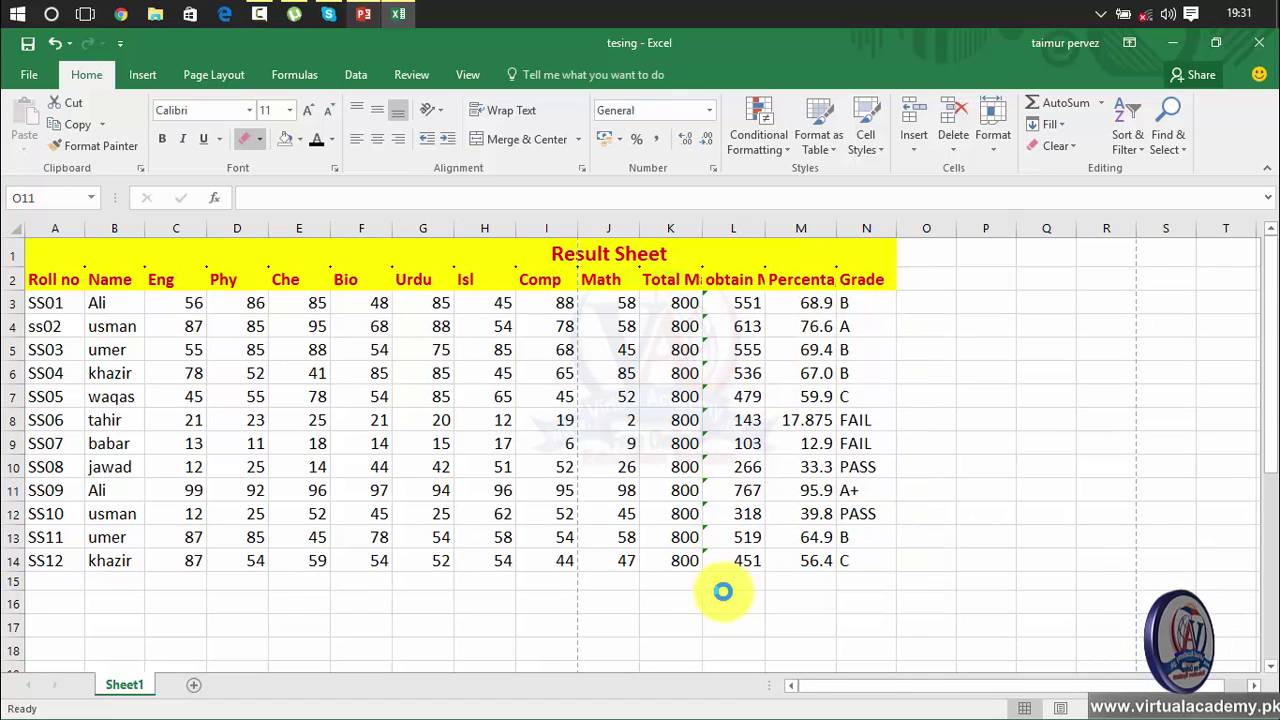
pyautogui.press('Escape')
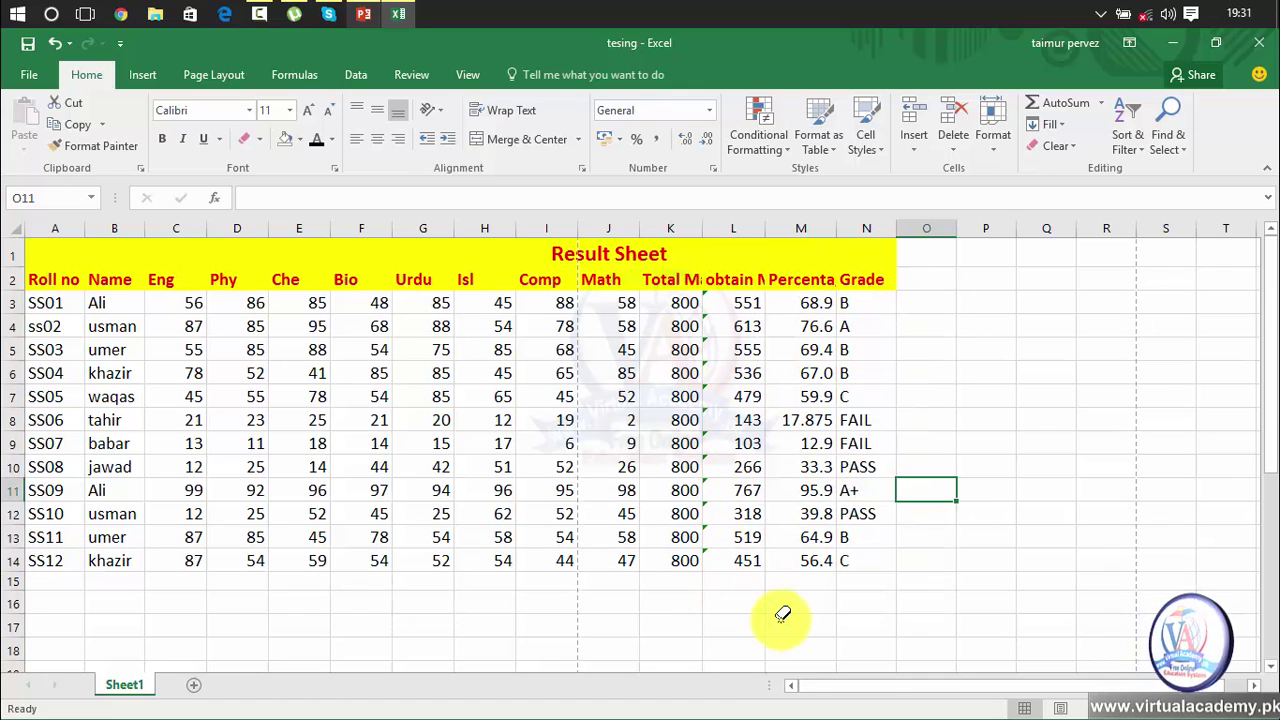